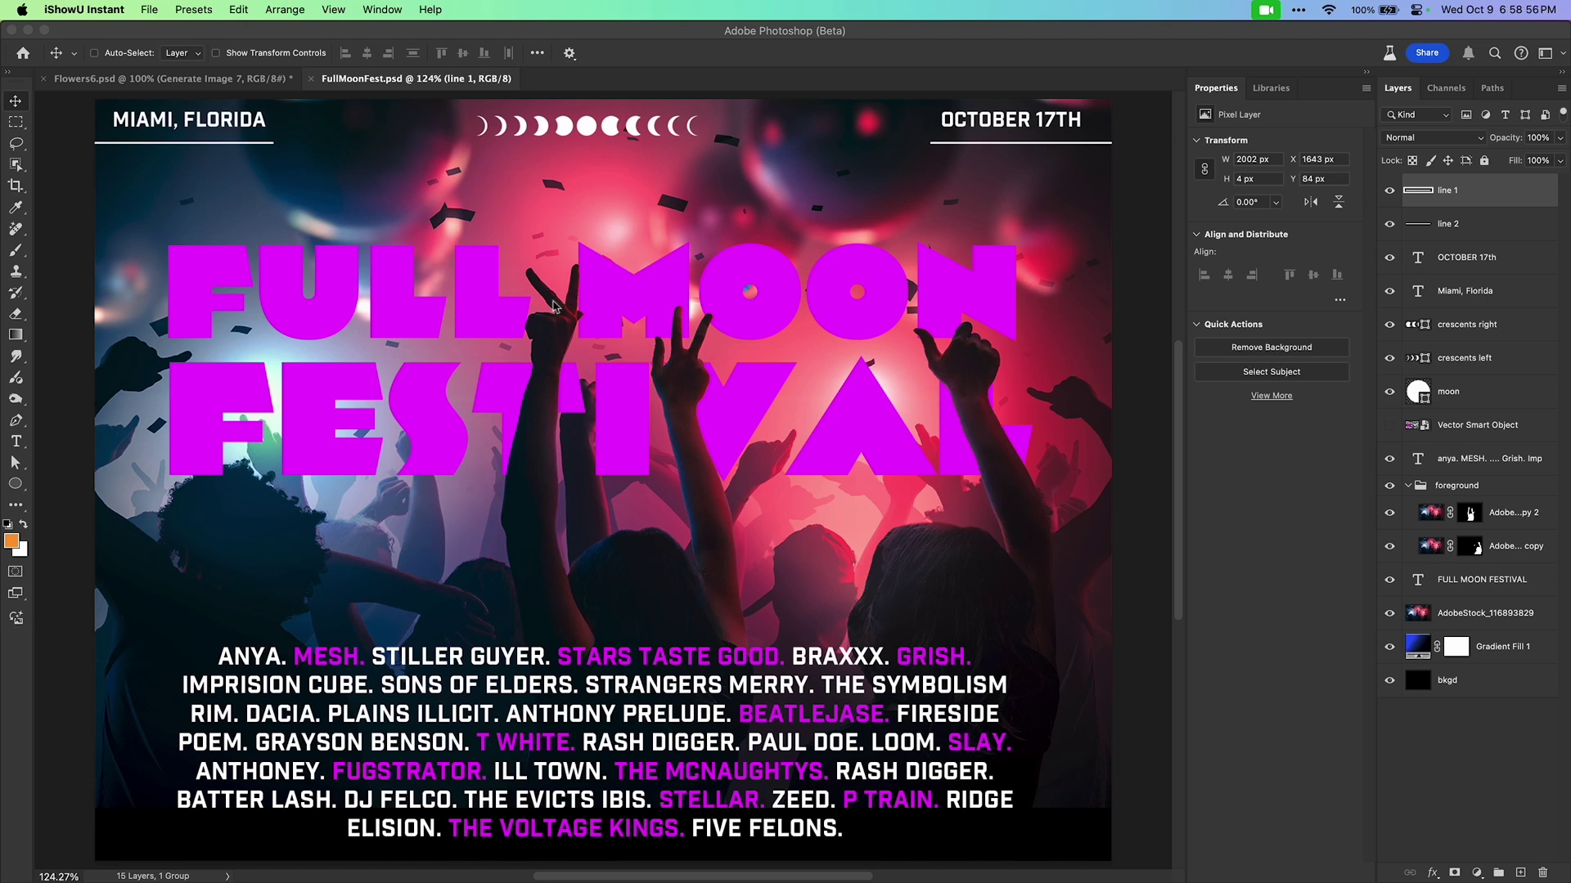
Step: Import FullMoonFest.psd into Adobe Express and convert it into a new editable Express file
{"action": "left_click", "coordinate": [29, 30]}
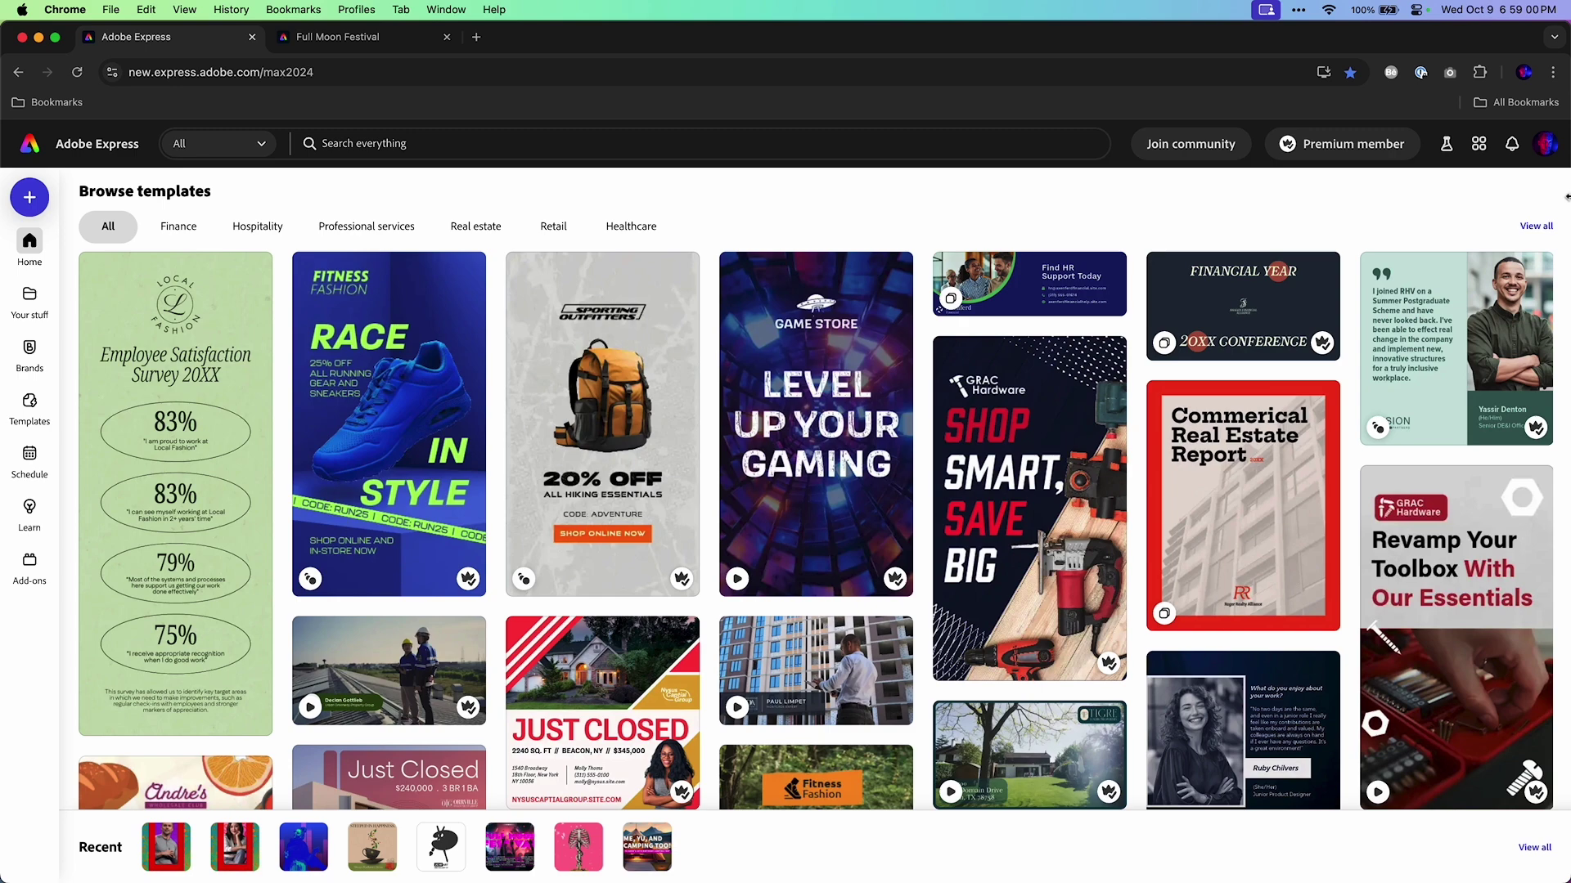
{"action": "left_click_drag", "start_coordinate": [1458, 209], "coordinate": [1428, 211]}
{"action": "left_click_drag", "start_coordinate": [1511, 340], "coordinate": [554, 411]}
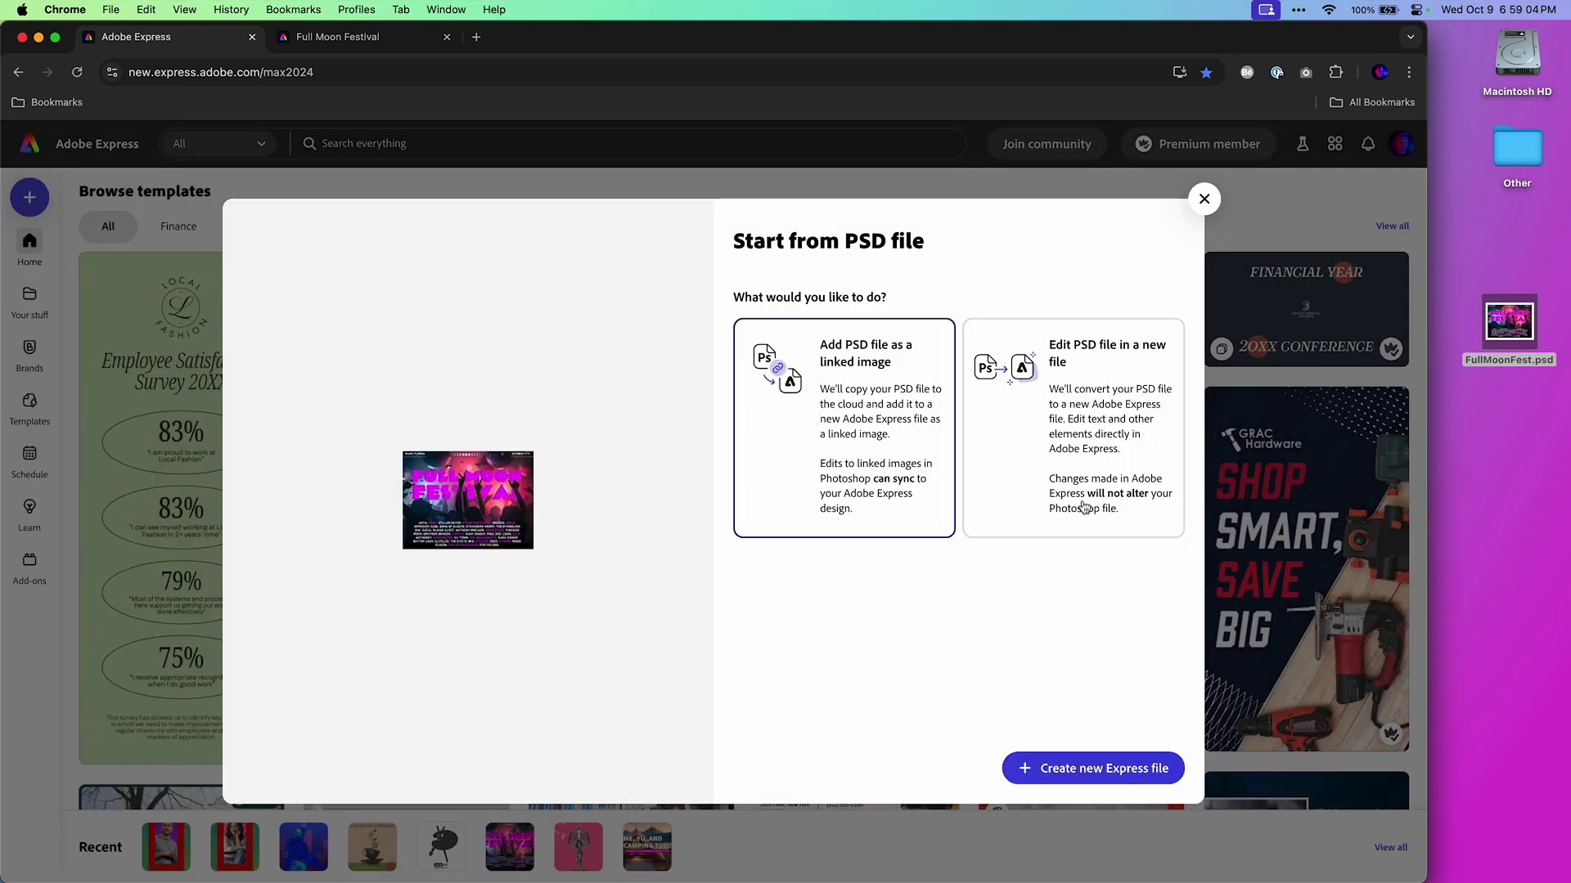
{"action": "left_click", "coordinate": [1052, 459]}
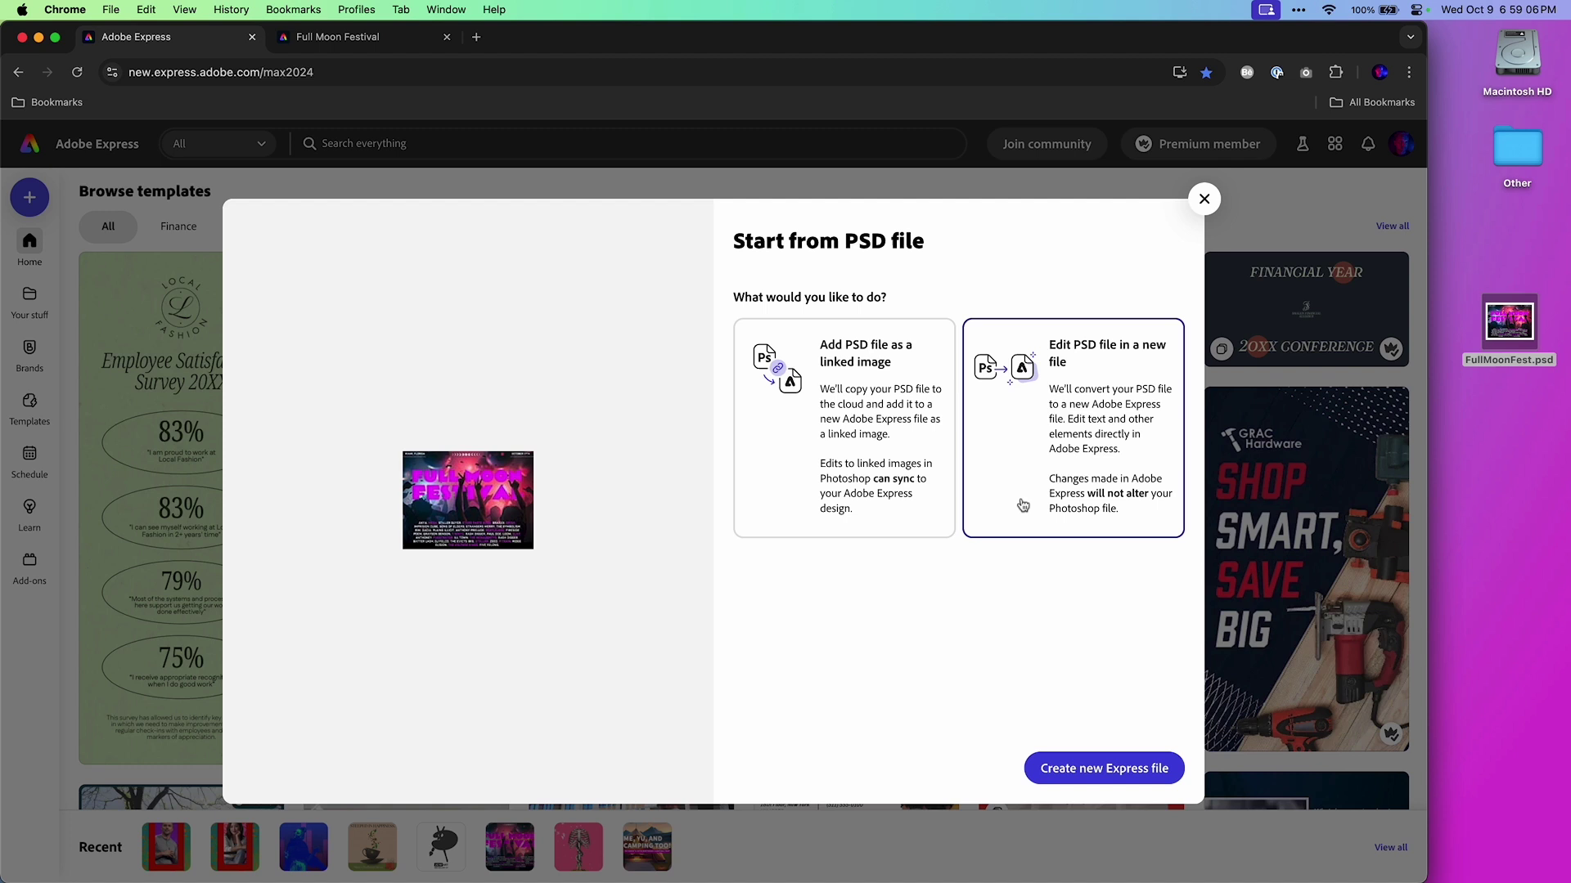
{"action": "left_click", "coordinate": [1080, 783]}
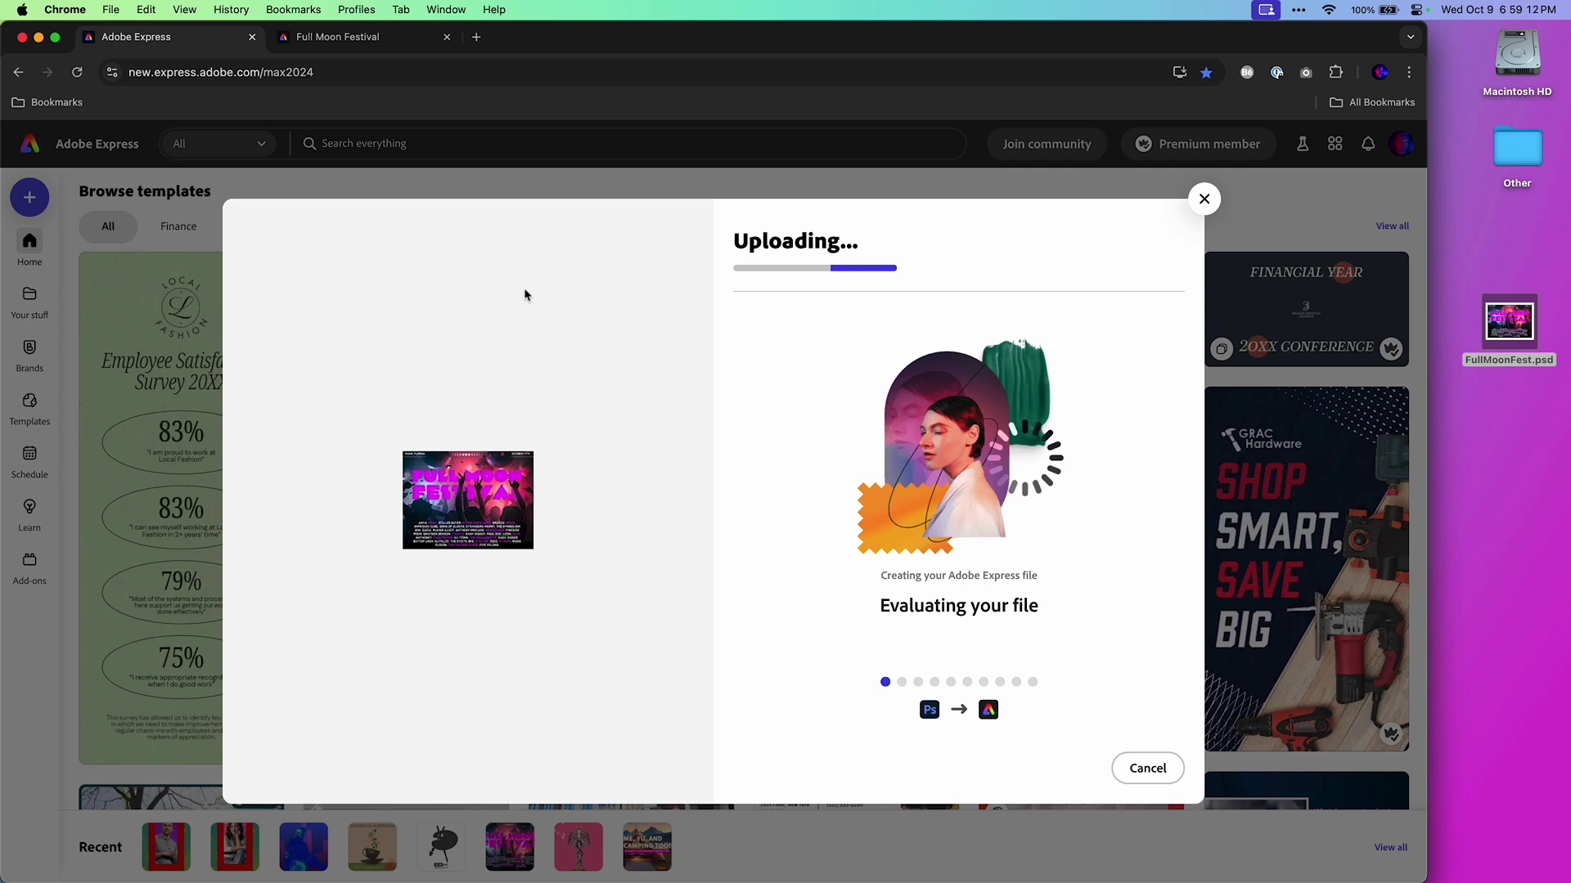
Step: In the Full Moon Festival design, apply the Dynamic text layout to the lineup and enlarge its box
{"action": "left_click", "coordinate": [330, 42]}
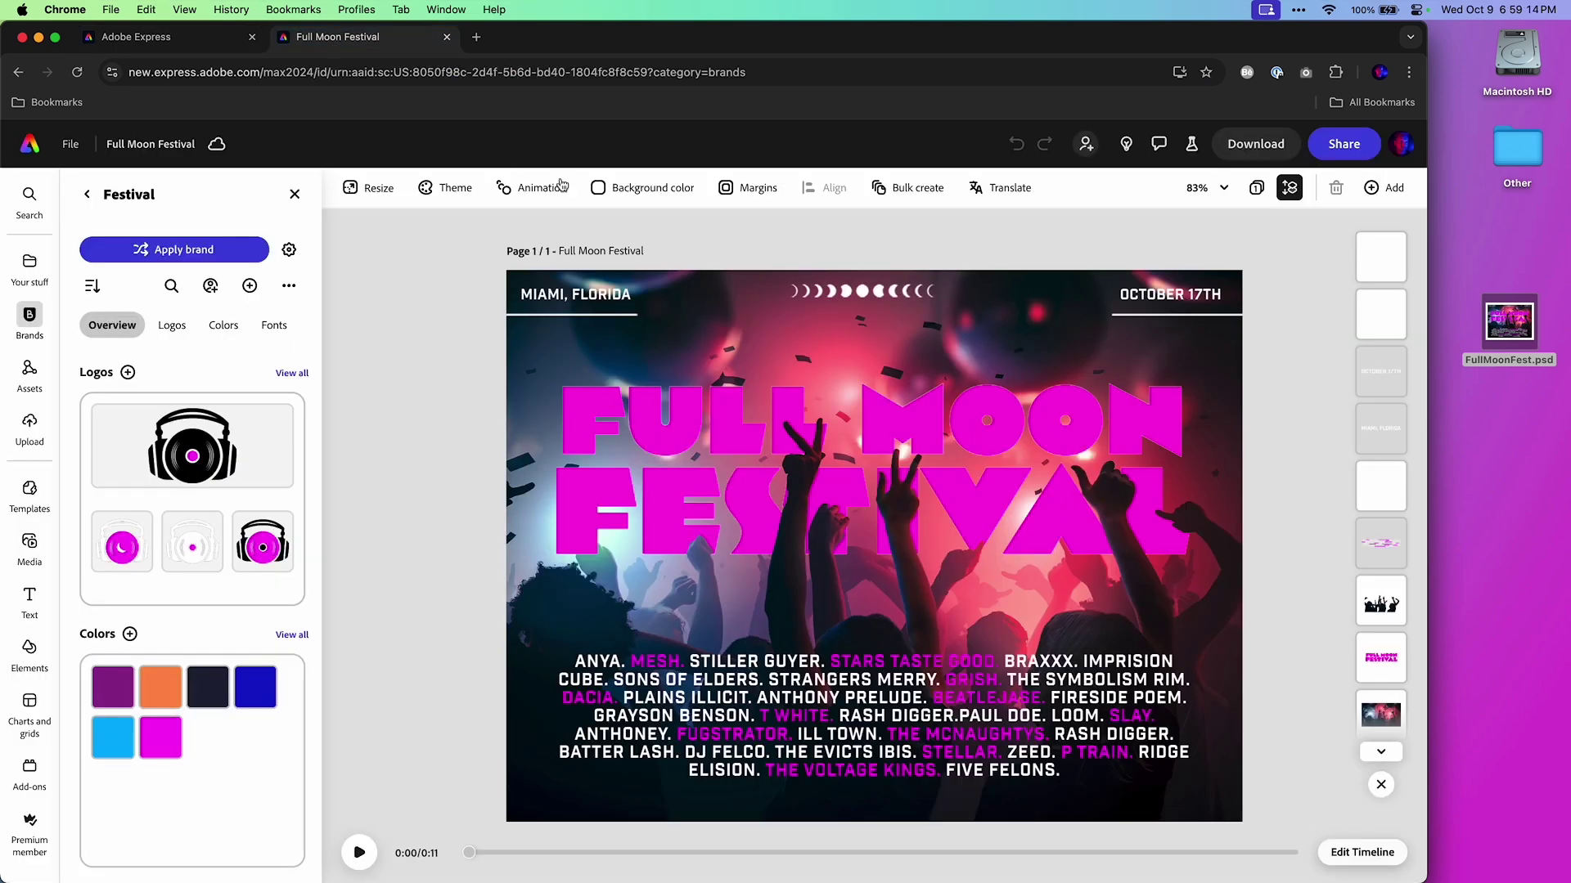
{"action": "key", "text": "ctrl+alt+Return"}
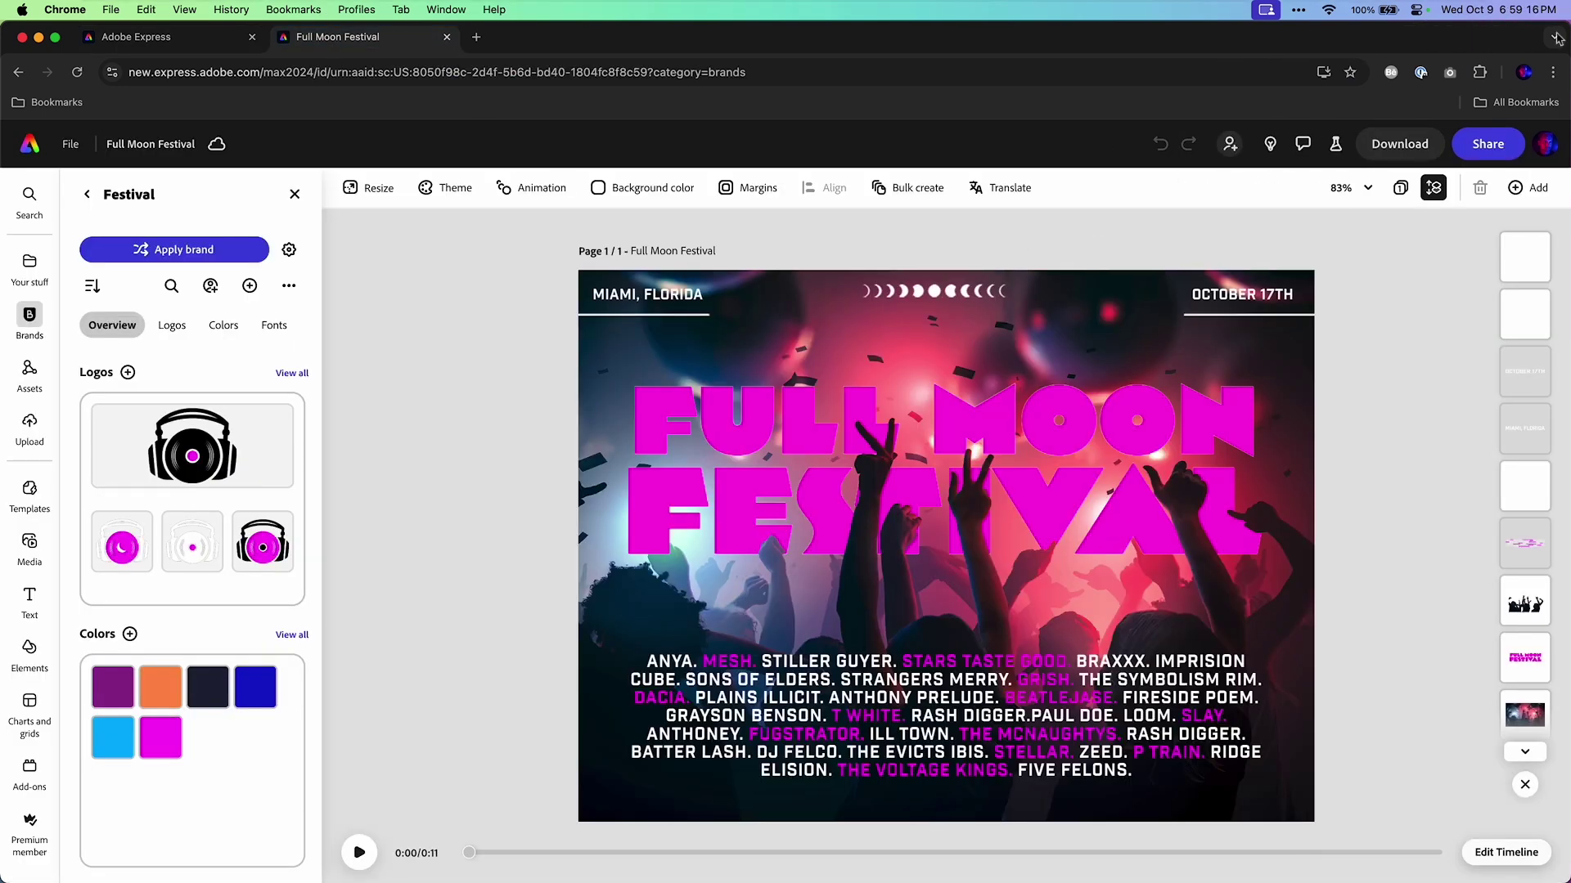
{"action": "left_click", "coordinate": [803, 424]}
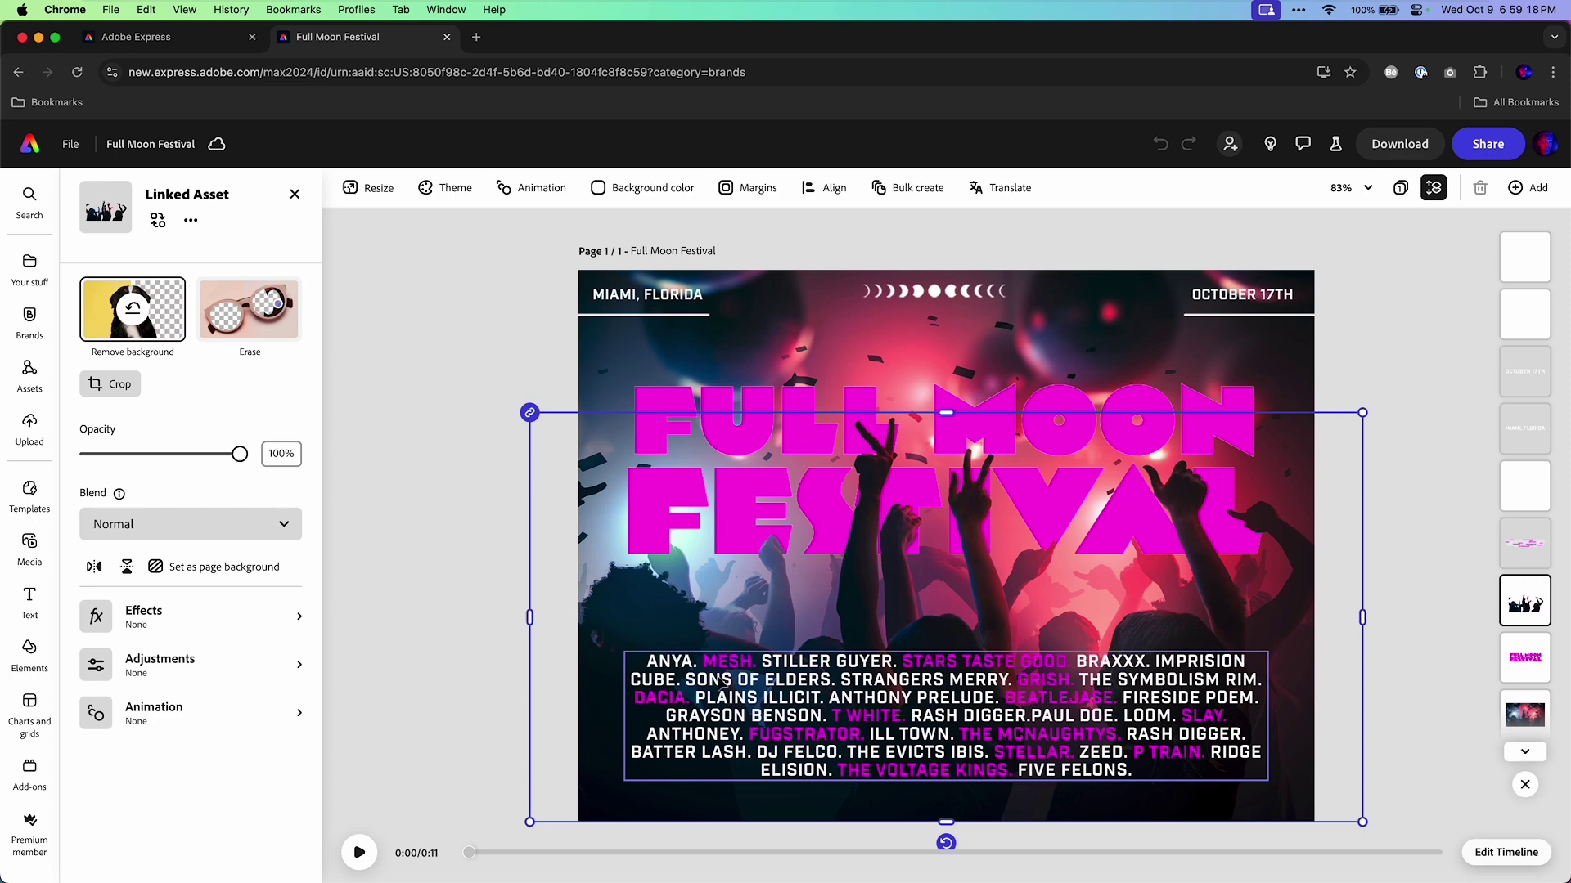
{"action": "left_click", "coordinate": [900, 720]}
{"action": "left_click", "coordinate": [191, 558]}
{"action": "left_click", "coordinate": [245, 261]}
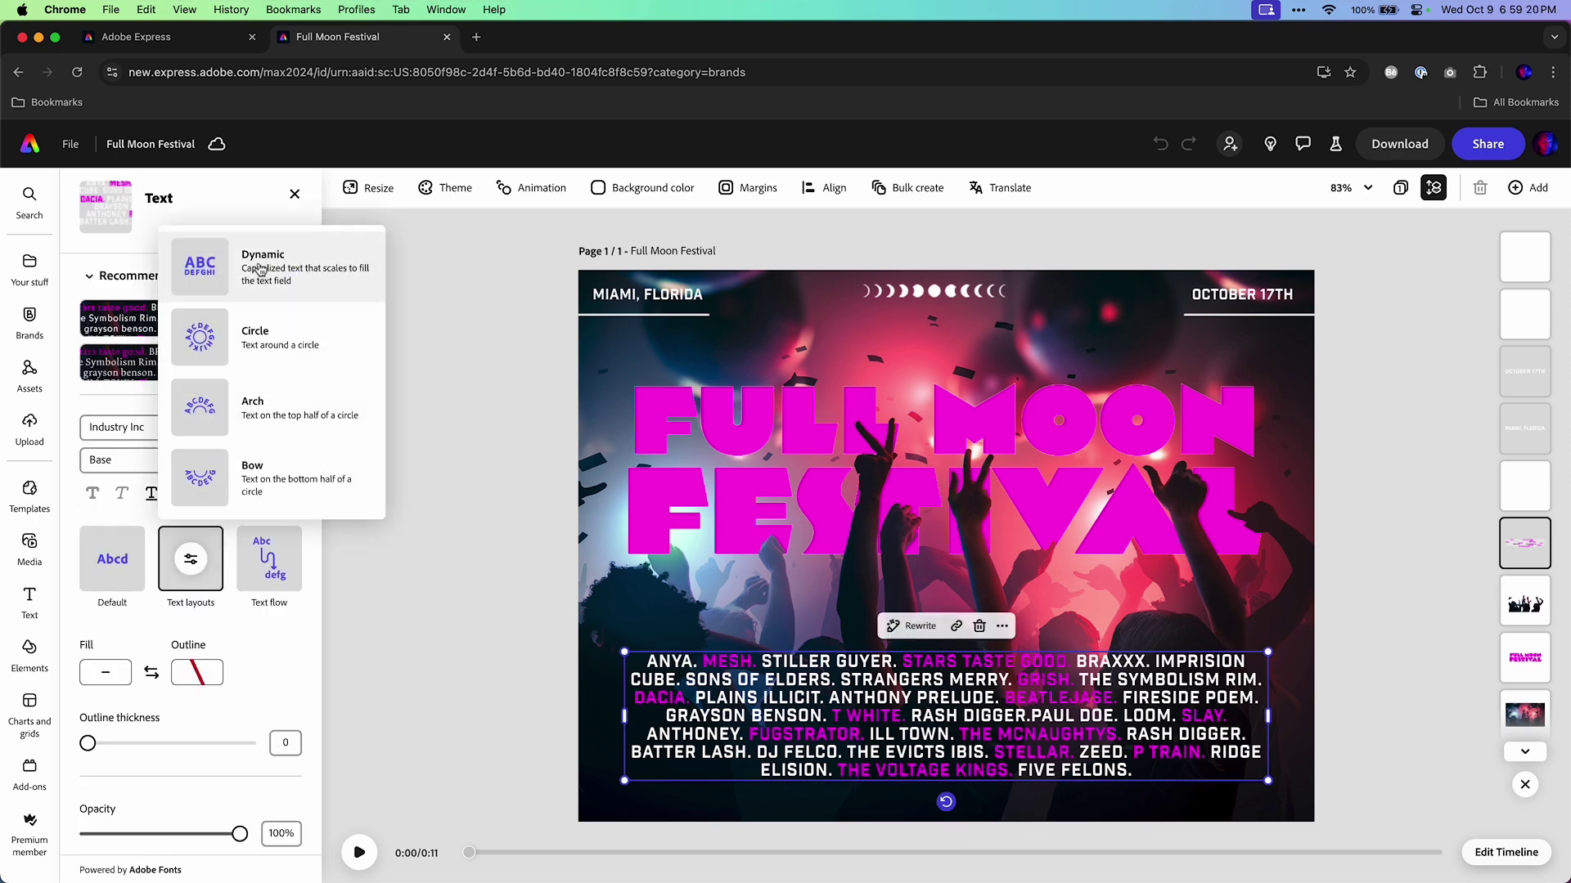
{"action": "left_click_drag", "start_coordinate": [1210, 652], "coordinate": [1263, 583]}
{"action": "left_click", "coordinate": [443, 398]}
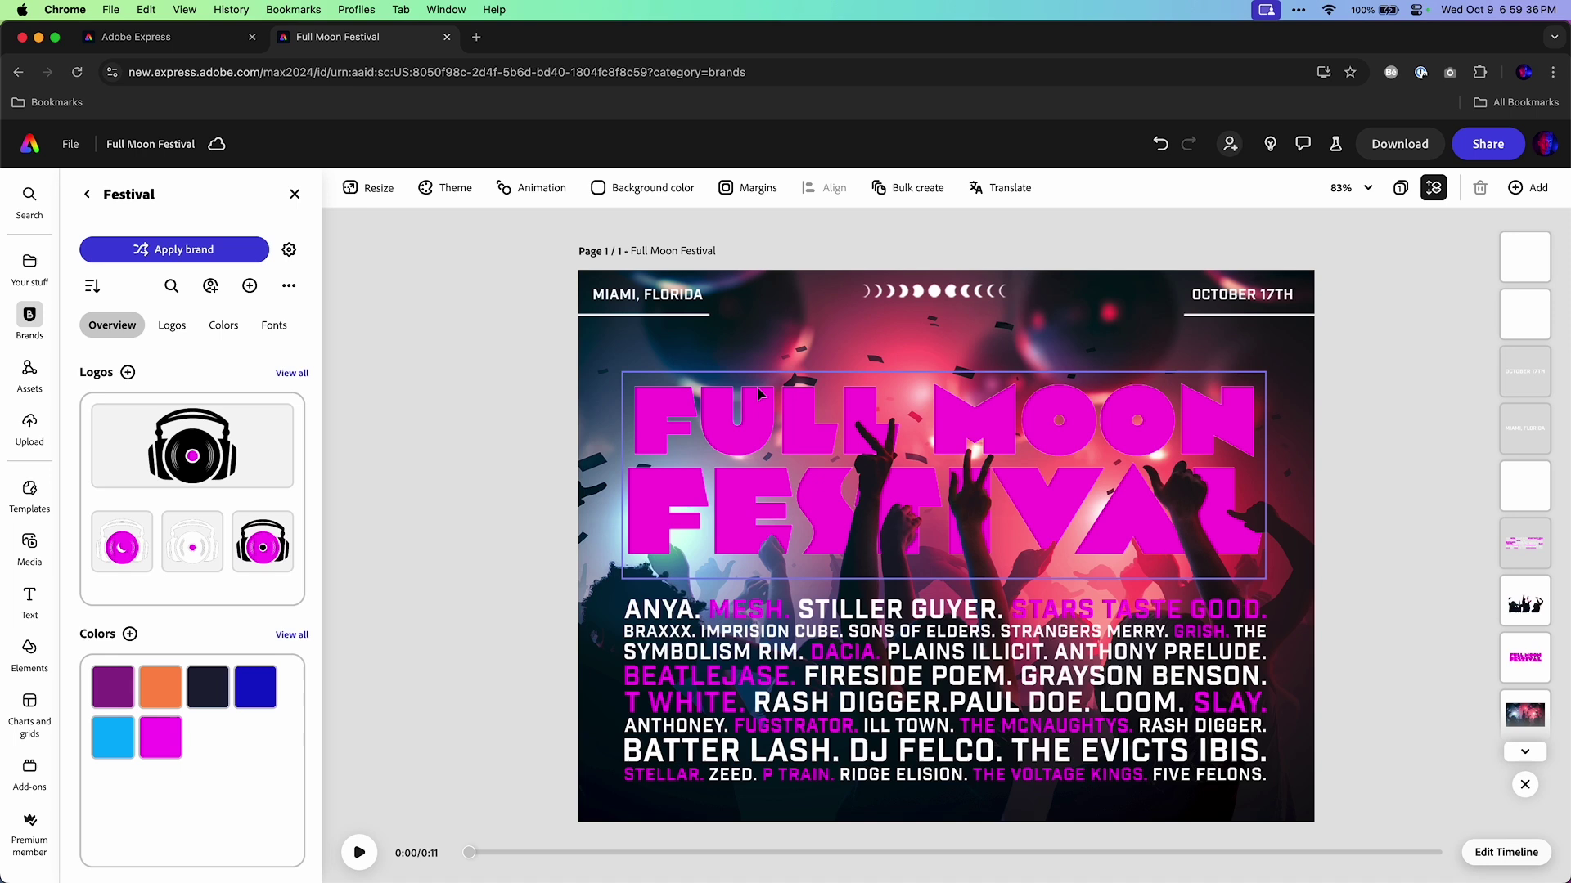
Step: Apply the Popping preset to all elements and replay the animation from the start
{"action": "left_click", "coordinate": [509, 191]}
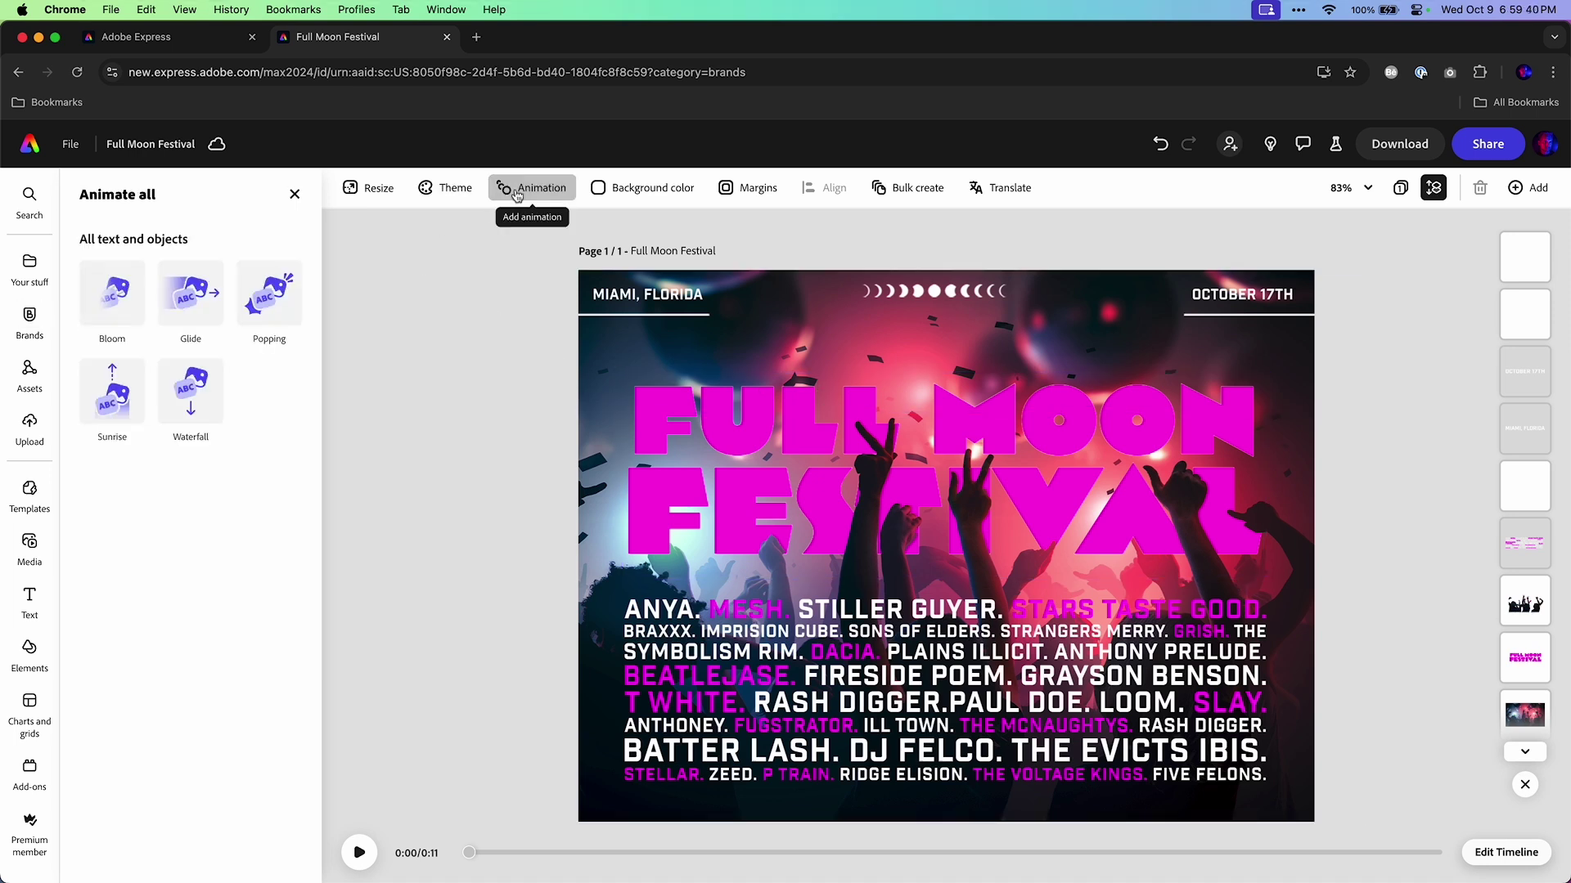
{"action": "left_click", "coordinate": [252, 306]}
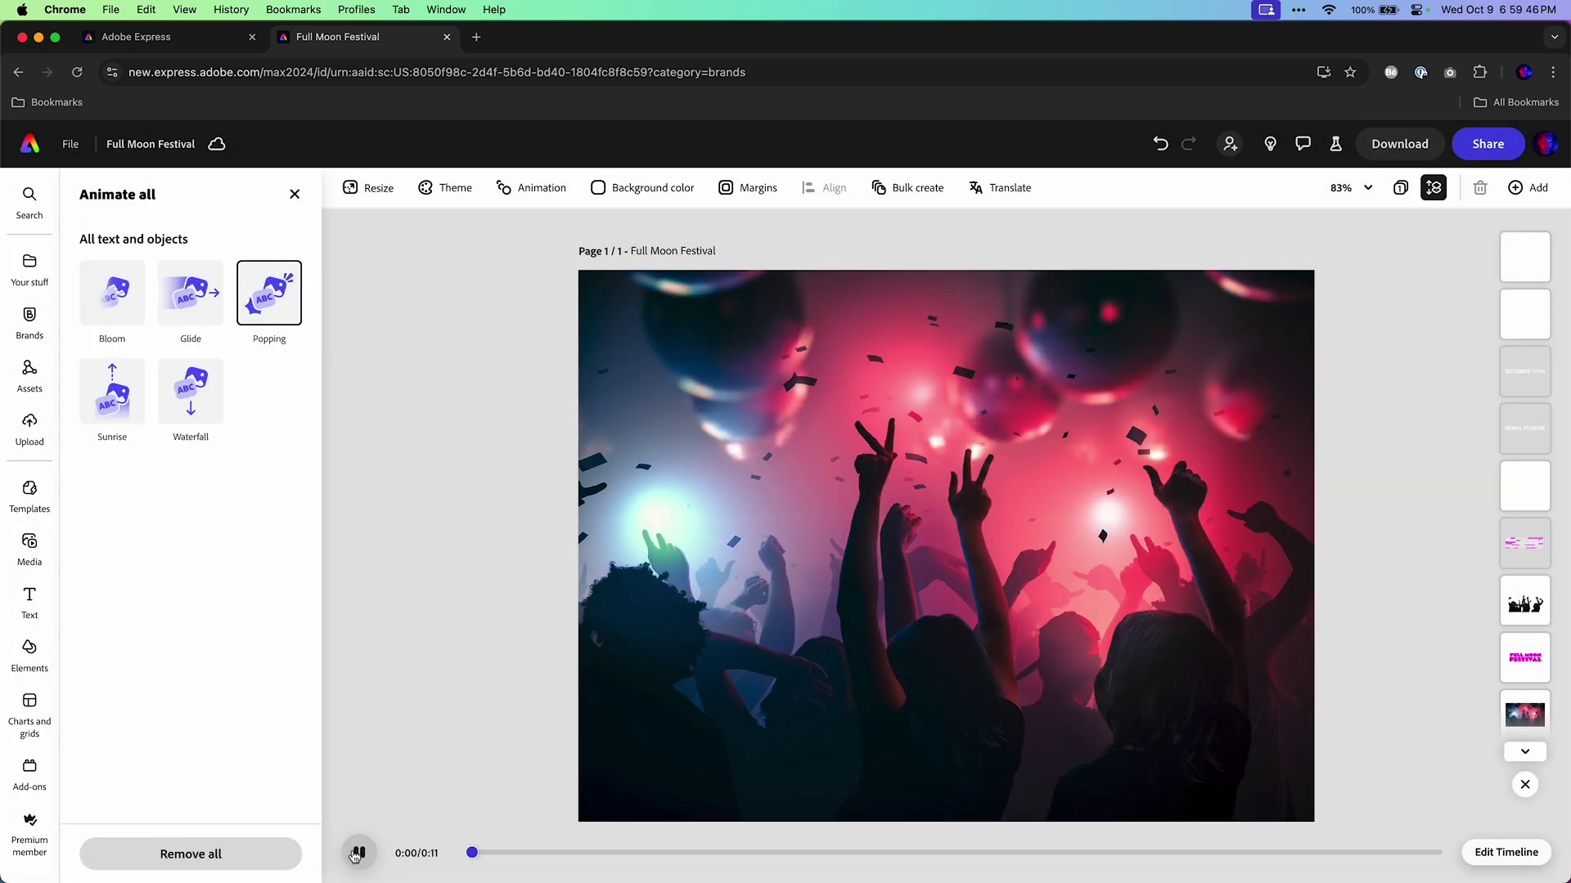
{"action": "left_click", "coordinate": [475, 853]}
{"action": "left_click", "coordinate": [364, 854]}
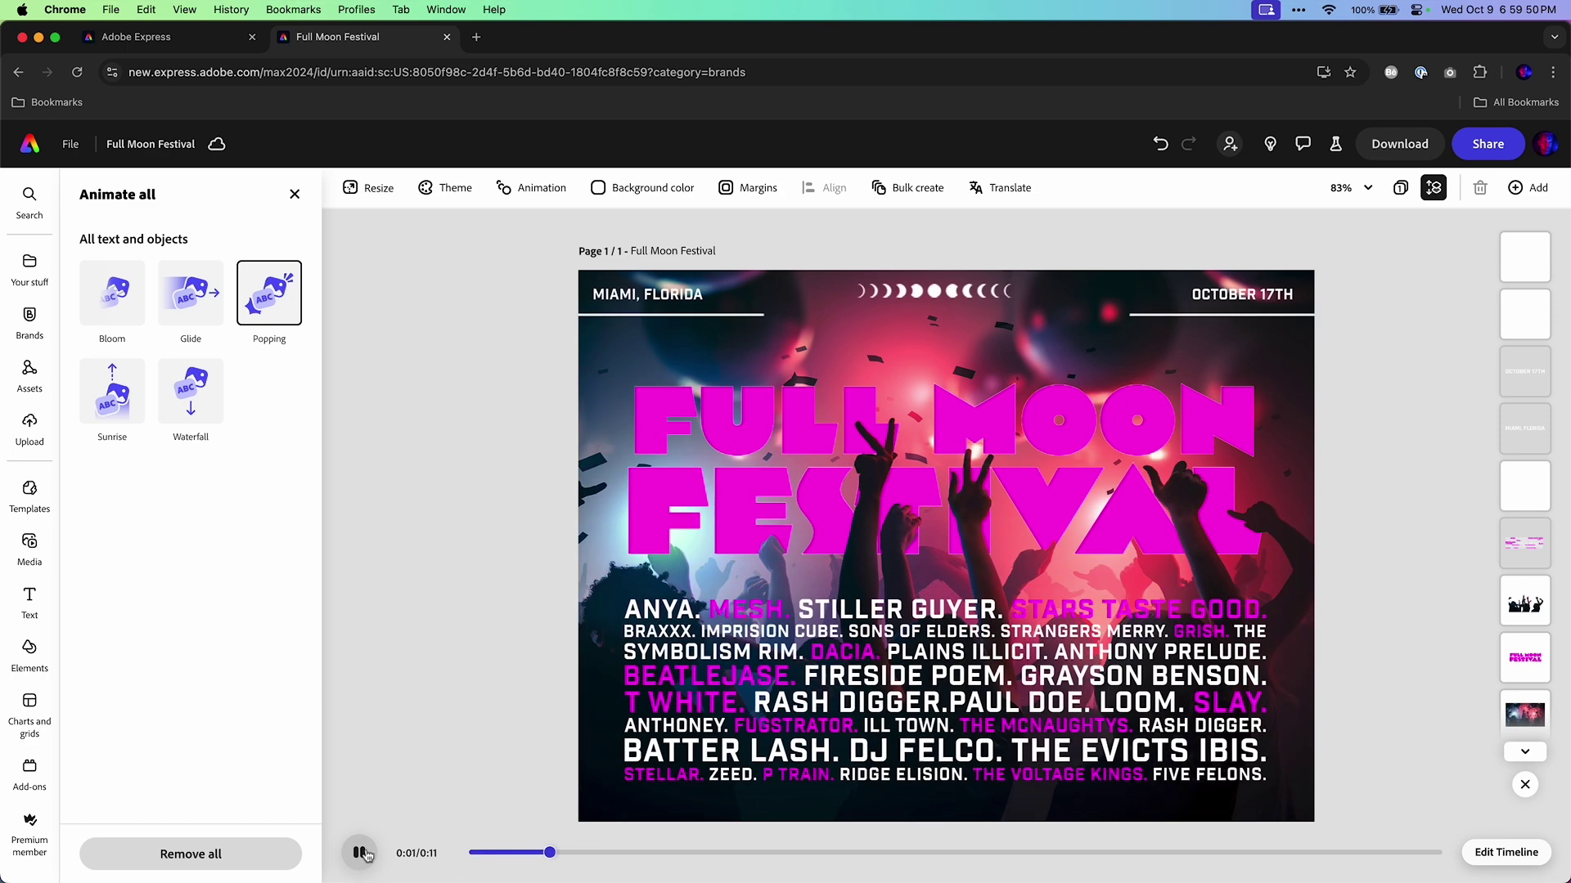
Step: Give the FULL MOON FESTIVAL heading a looping Pulse animation and preview it
{"action": "left_click", "coordinate": [662, 392]}
{"action": "scroll", "coordinate": [190, 736], "scroll_direction": "down", "scroll_amount": 3}
{"action": "left_click", "coordinate": [189, 806]}
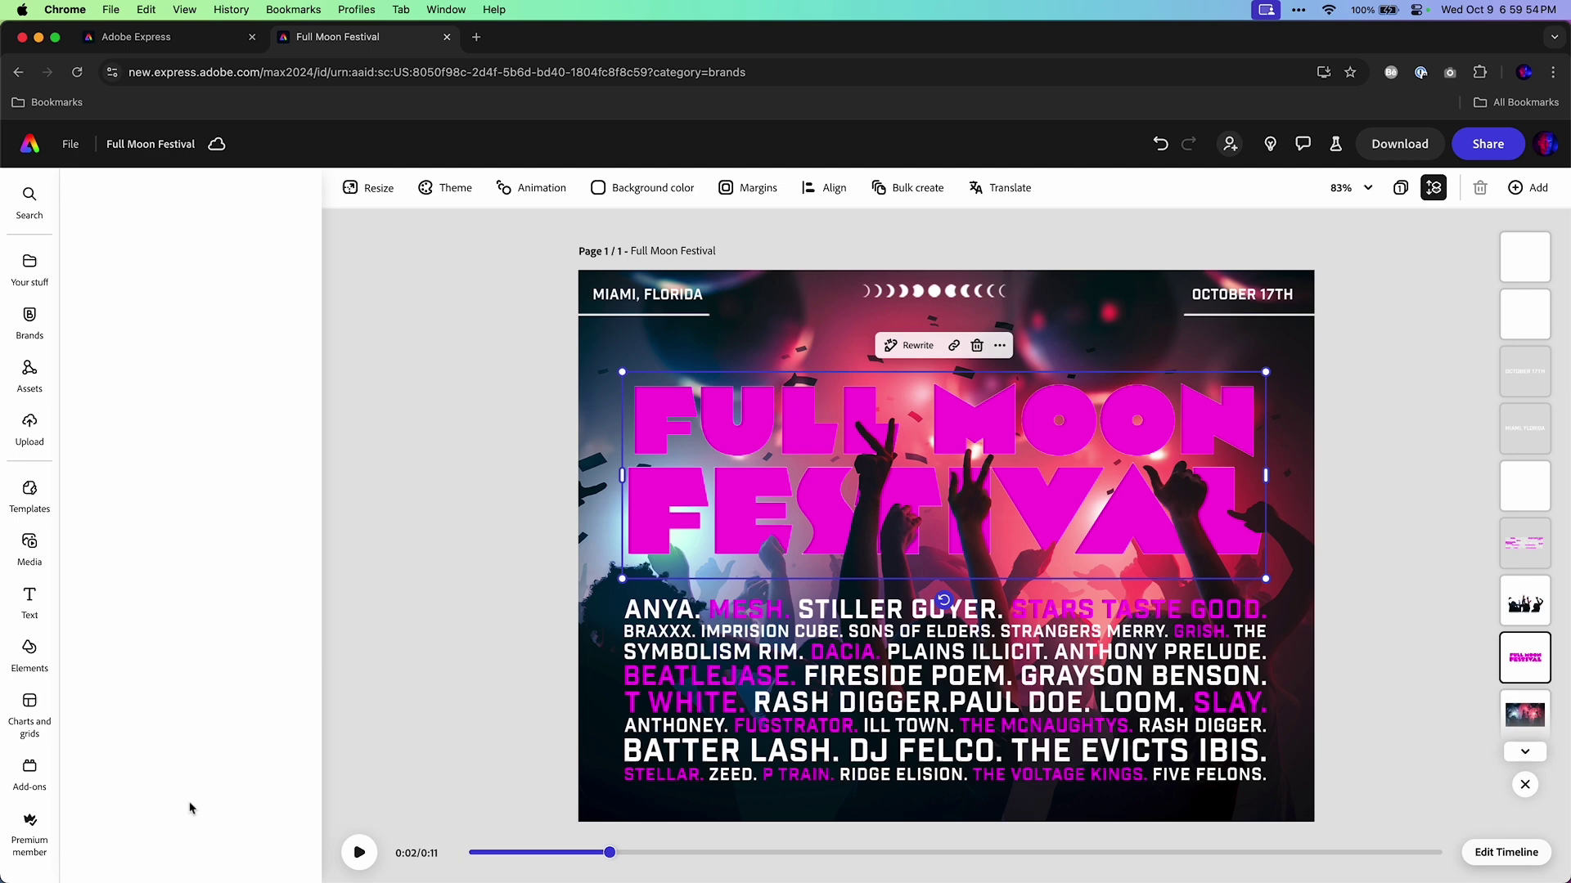
{"action": "scroll", "coordinate": [128, 629], "scroll_direction": "down", "scroll_amount": 1}
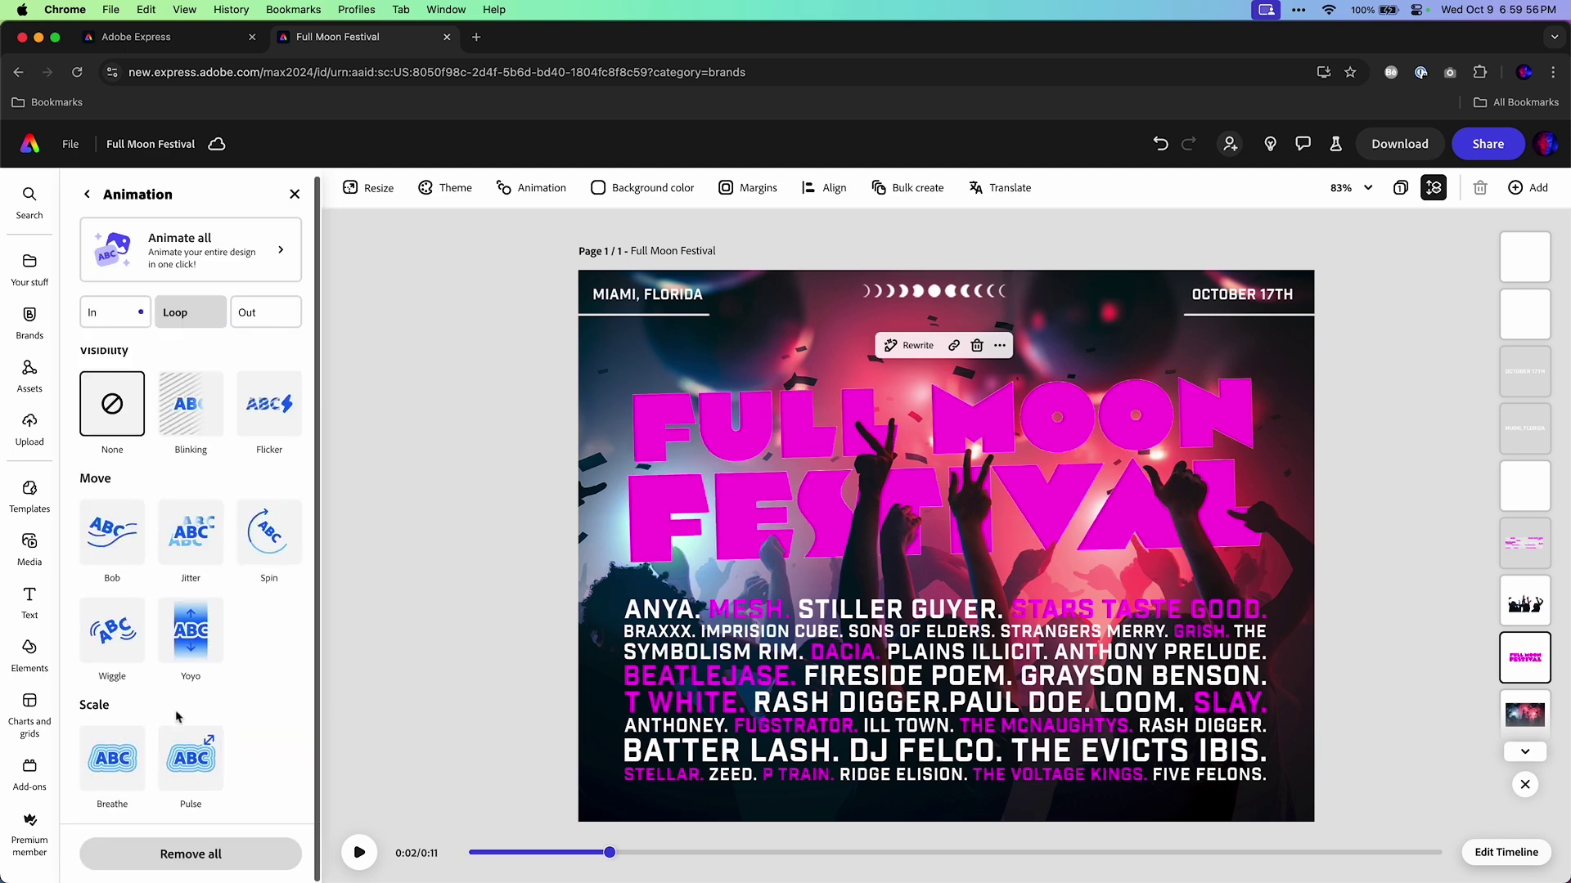
{"action": "left_click", "coordinate": [185, 763]}
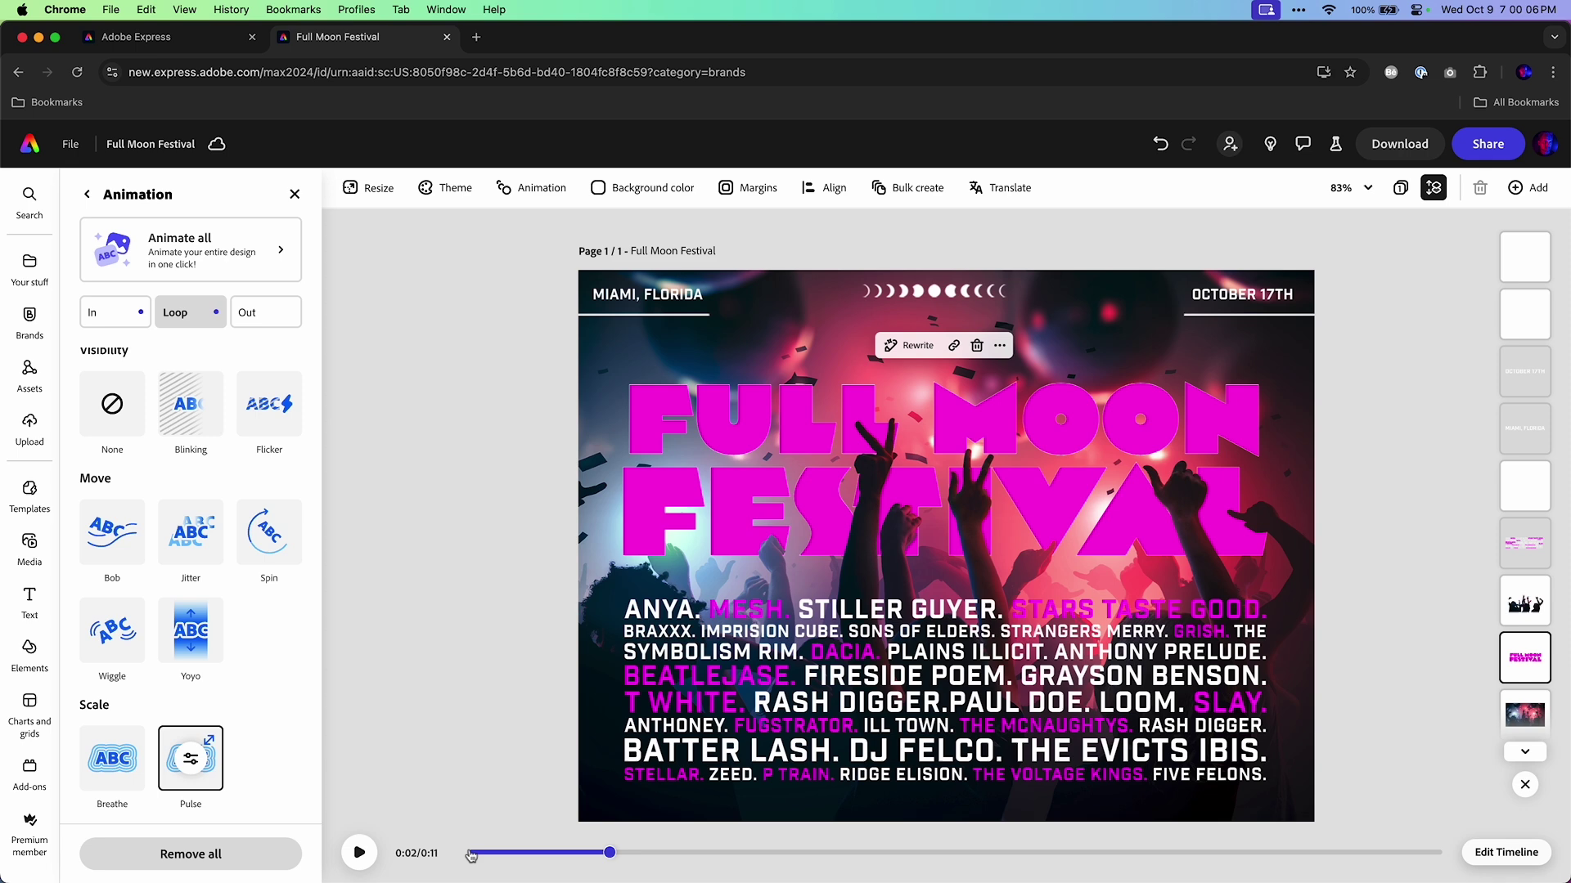
{"action": "left_click", "coordinate": [471, 855]}
{"action": "left_click", "coordinate": [358, 853]}
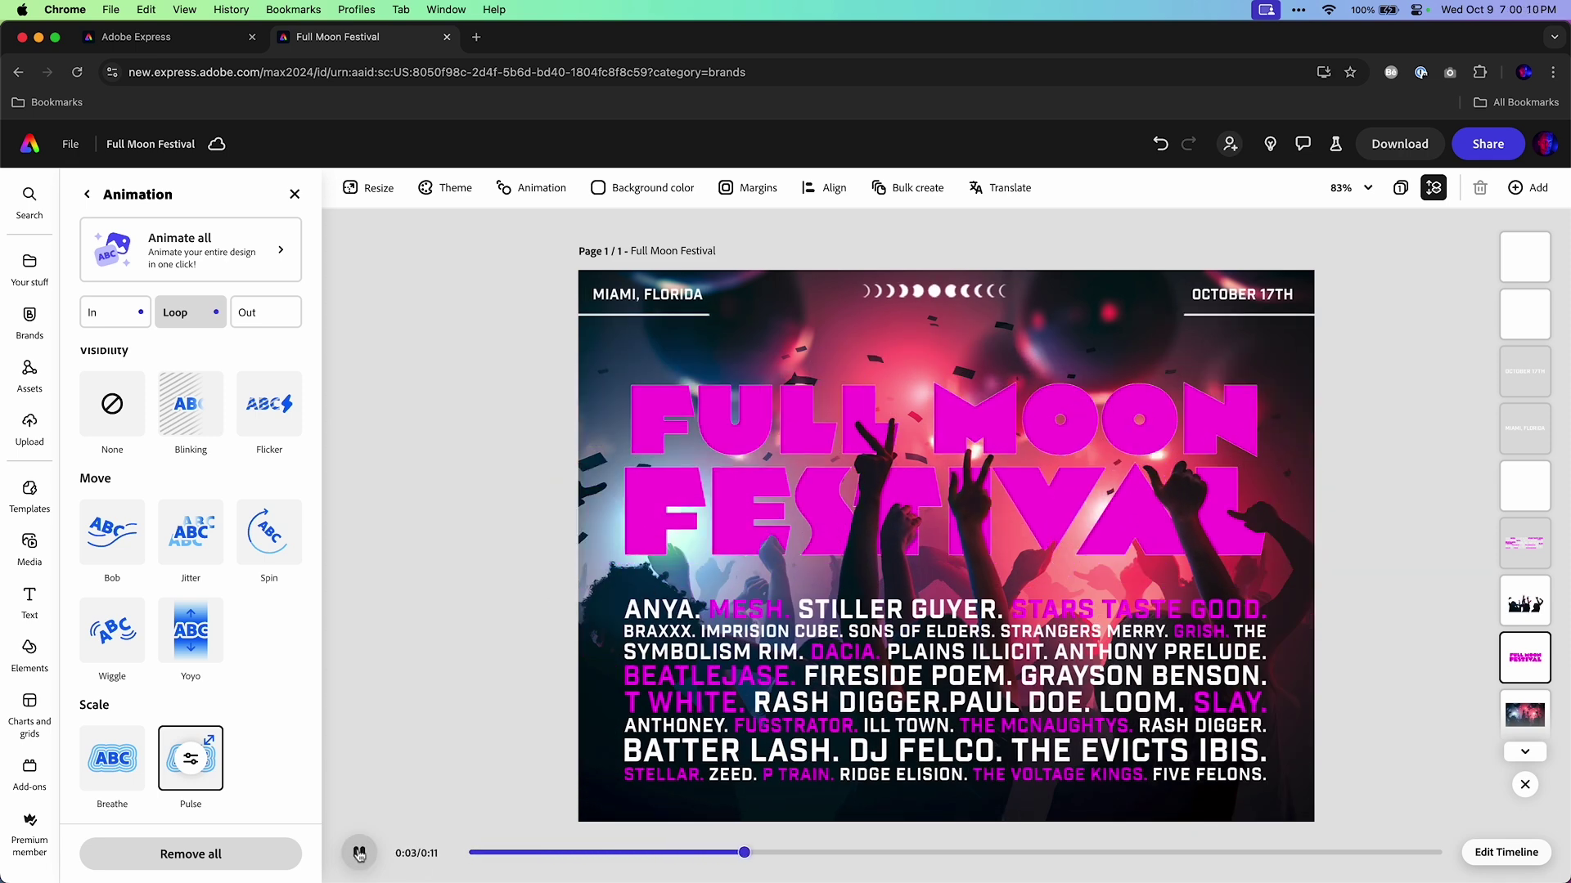
{"action": "left_click", "coordinate": [358, 854]}
{"action": "left_click", "coordinate": [443, 412]}
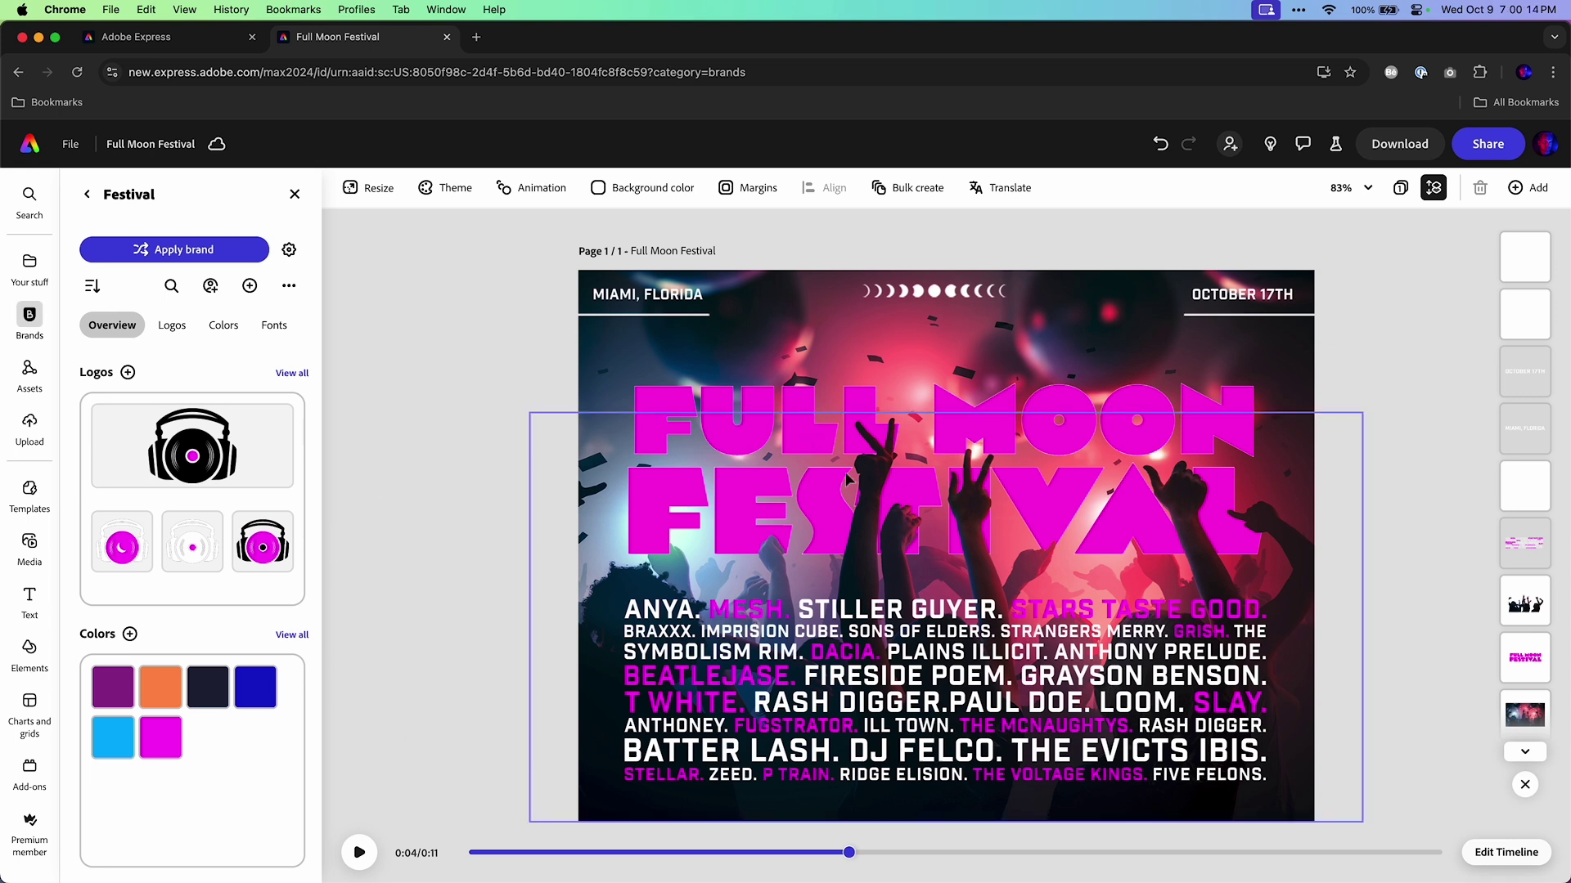
Step: Delete the crowd photo from the poster and scrub the preview to one second
{"action": "left_click", "coordinate": [886, 476]}
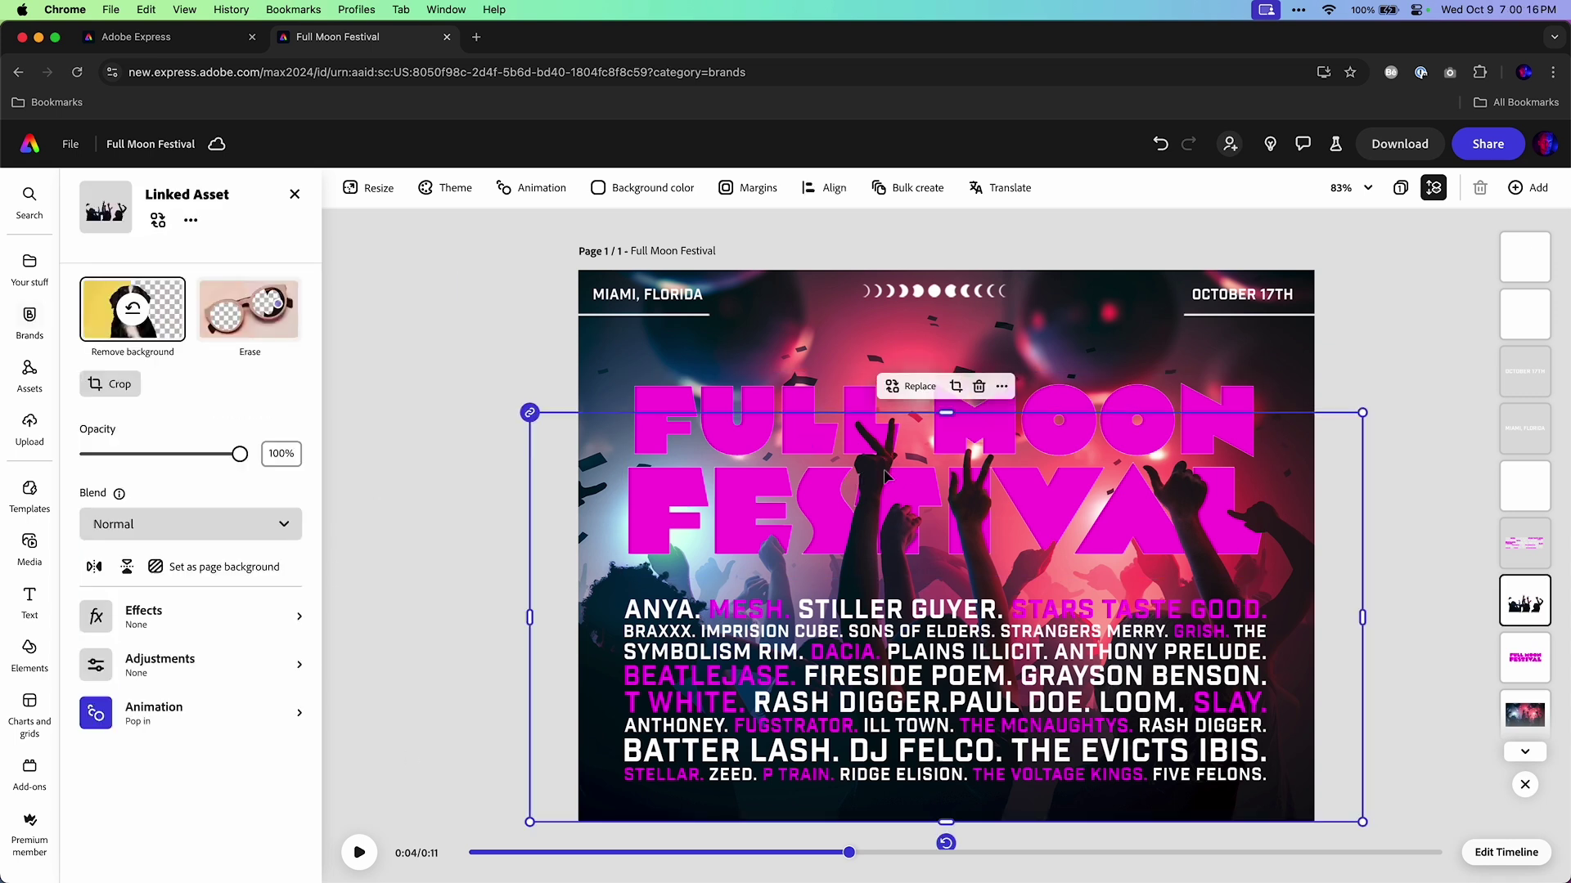
{"action": "key", "text": "Escape"}
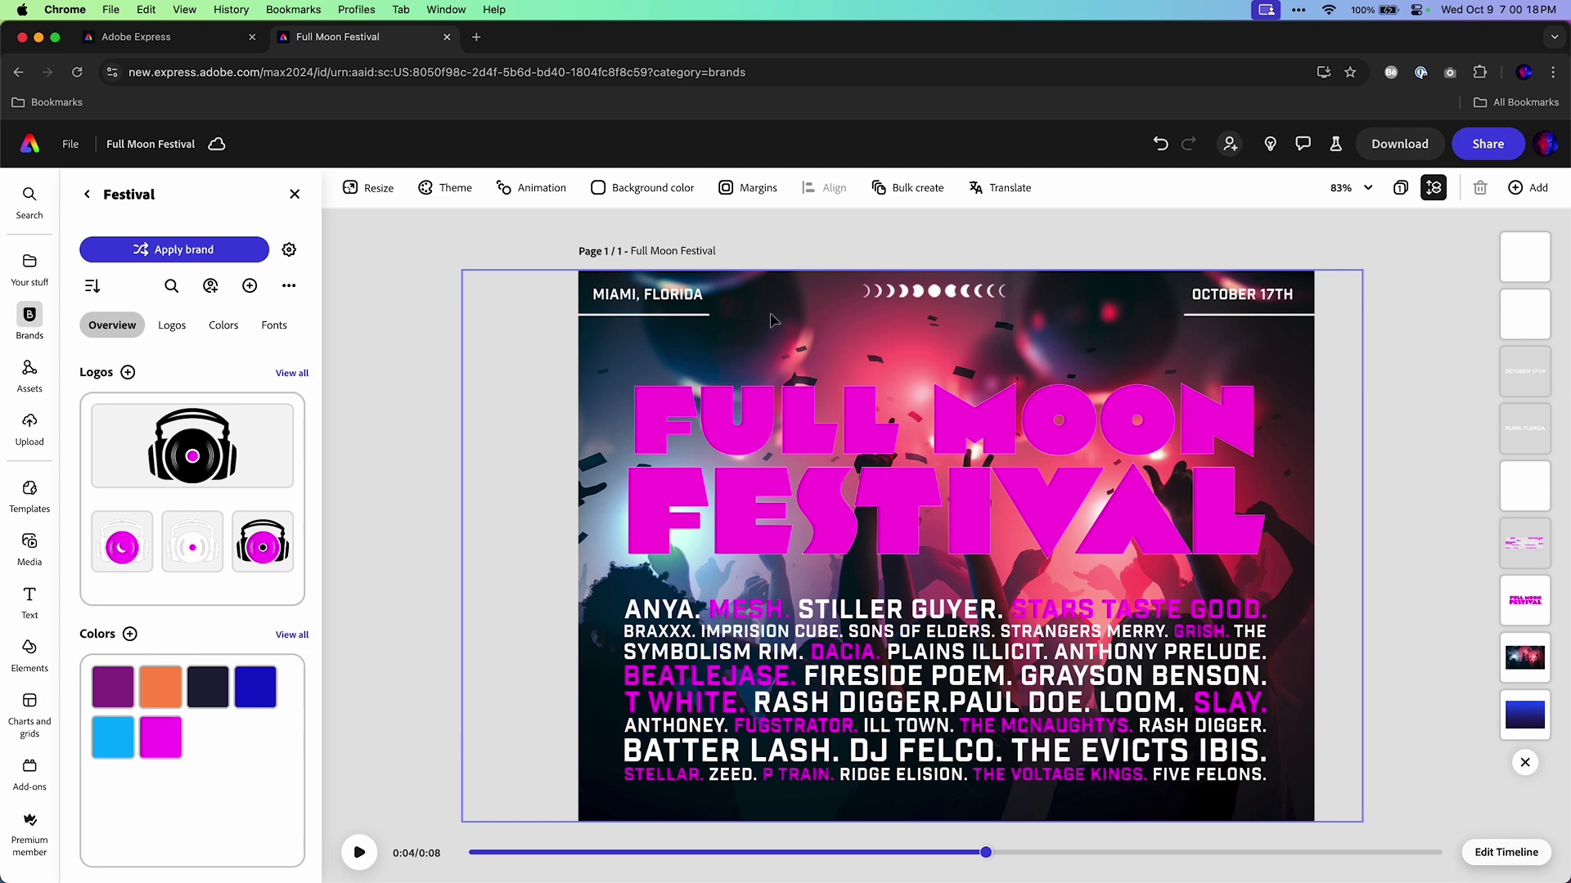
{"action": "left_click", "coordinate": [785, 323]}
{"action": "key", "text": "BackSpace"}
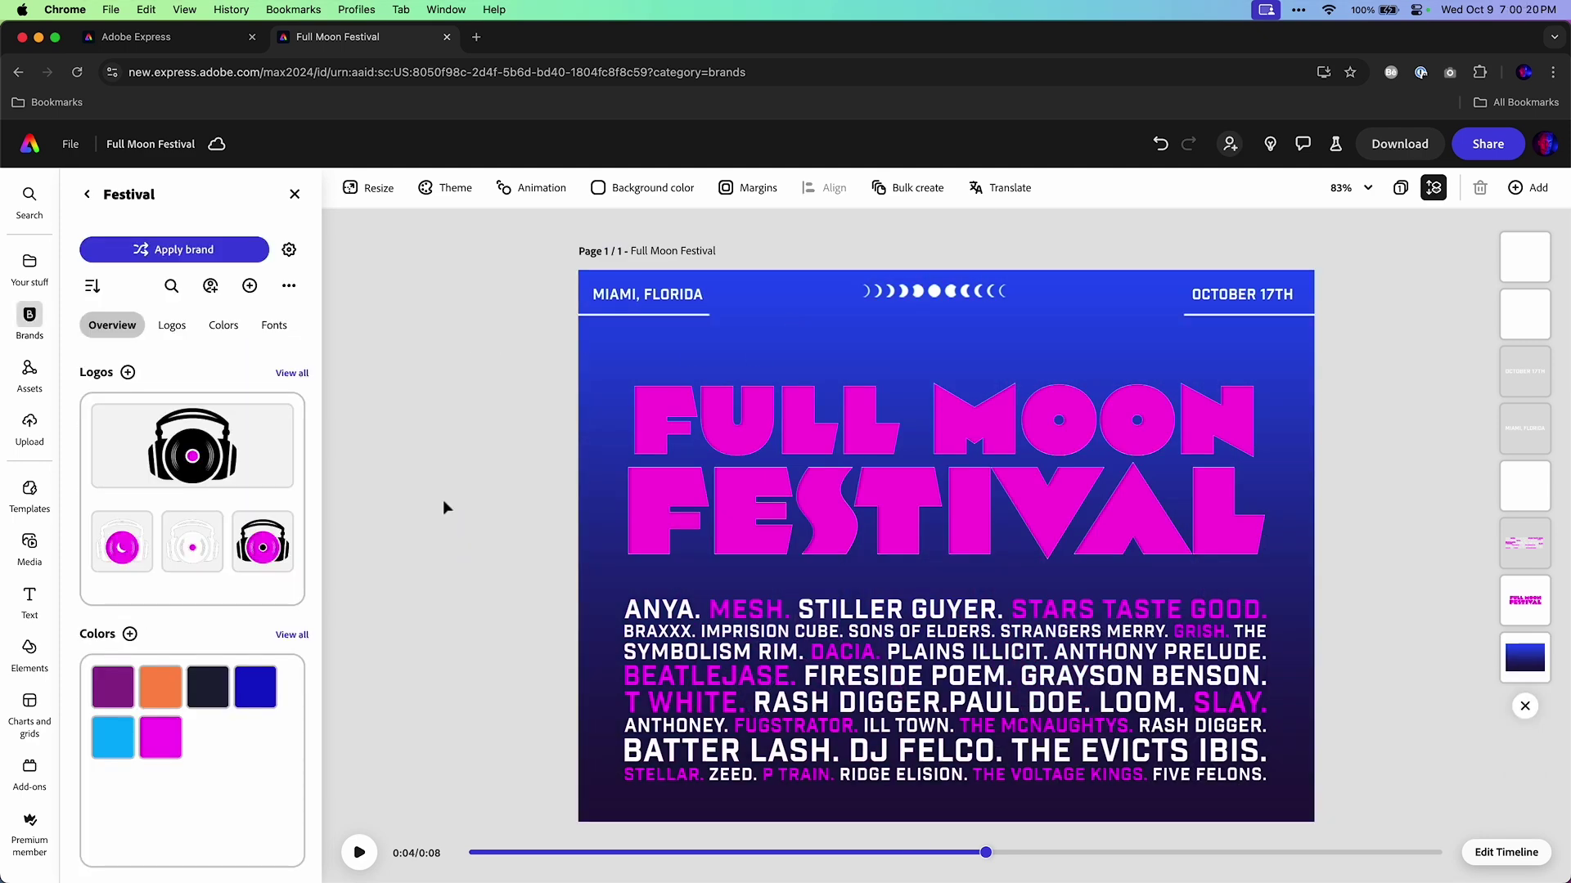
{"action": "left_click", "coordinate": [474, 855]}
{"action": "left_click", "coordinate": [619, 853]}
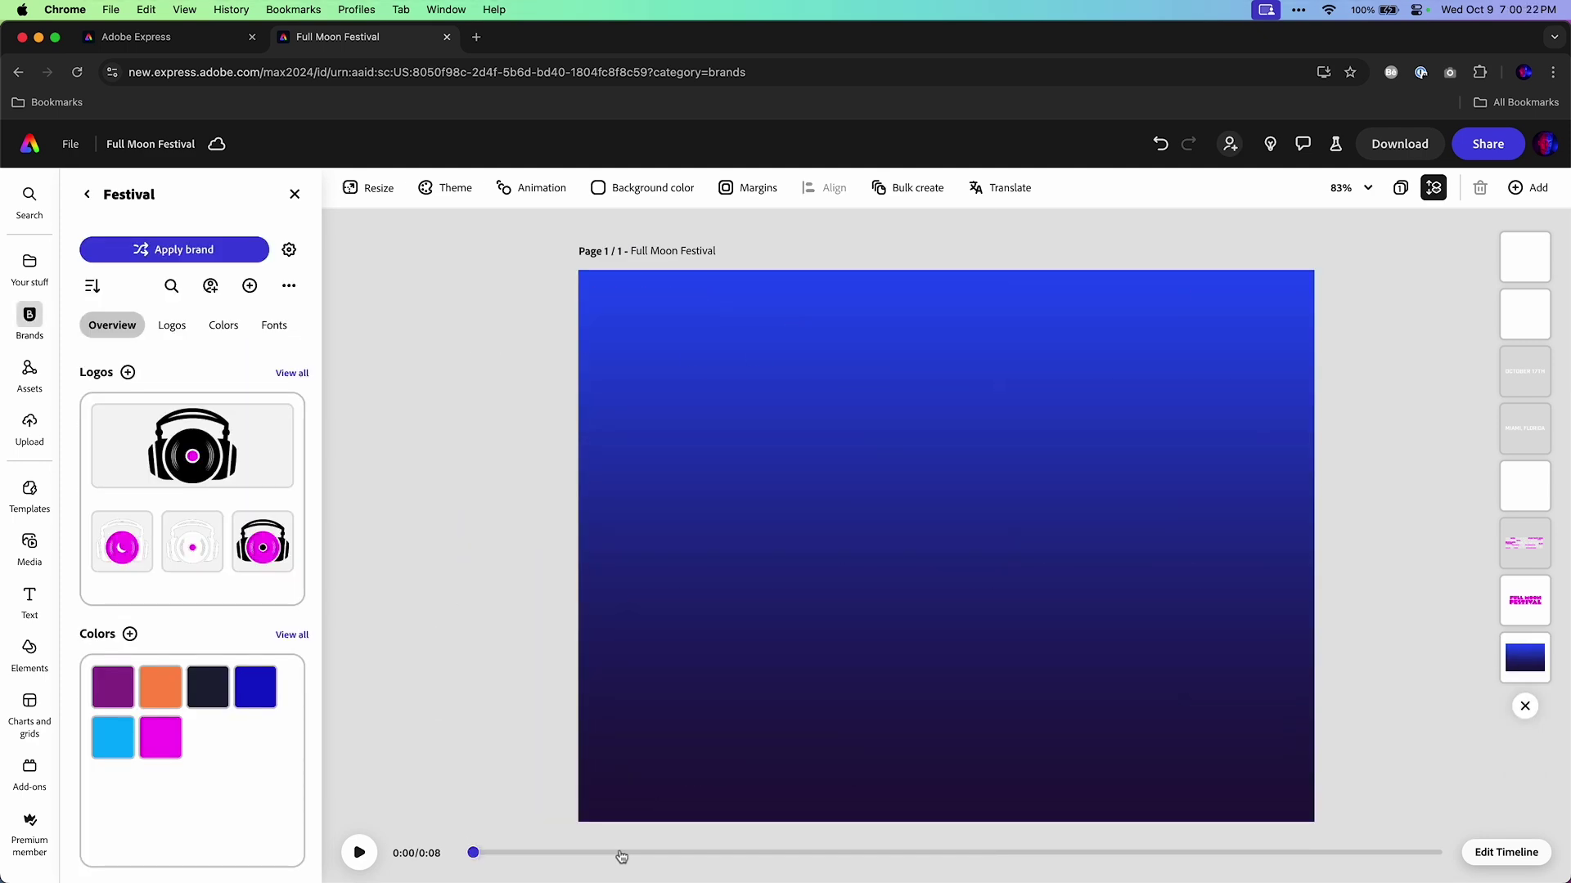
Step: Search the stock videos for 'techno dancing'
{"action": "left_click", "coordinate": [30, 546]}
{"action": "left_click", "coordinate": [198, 230]}
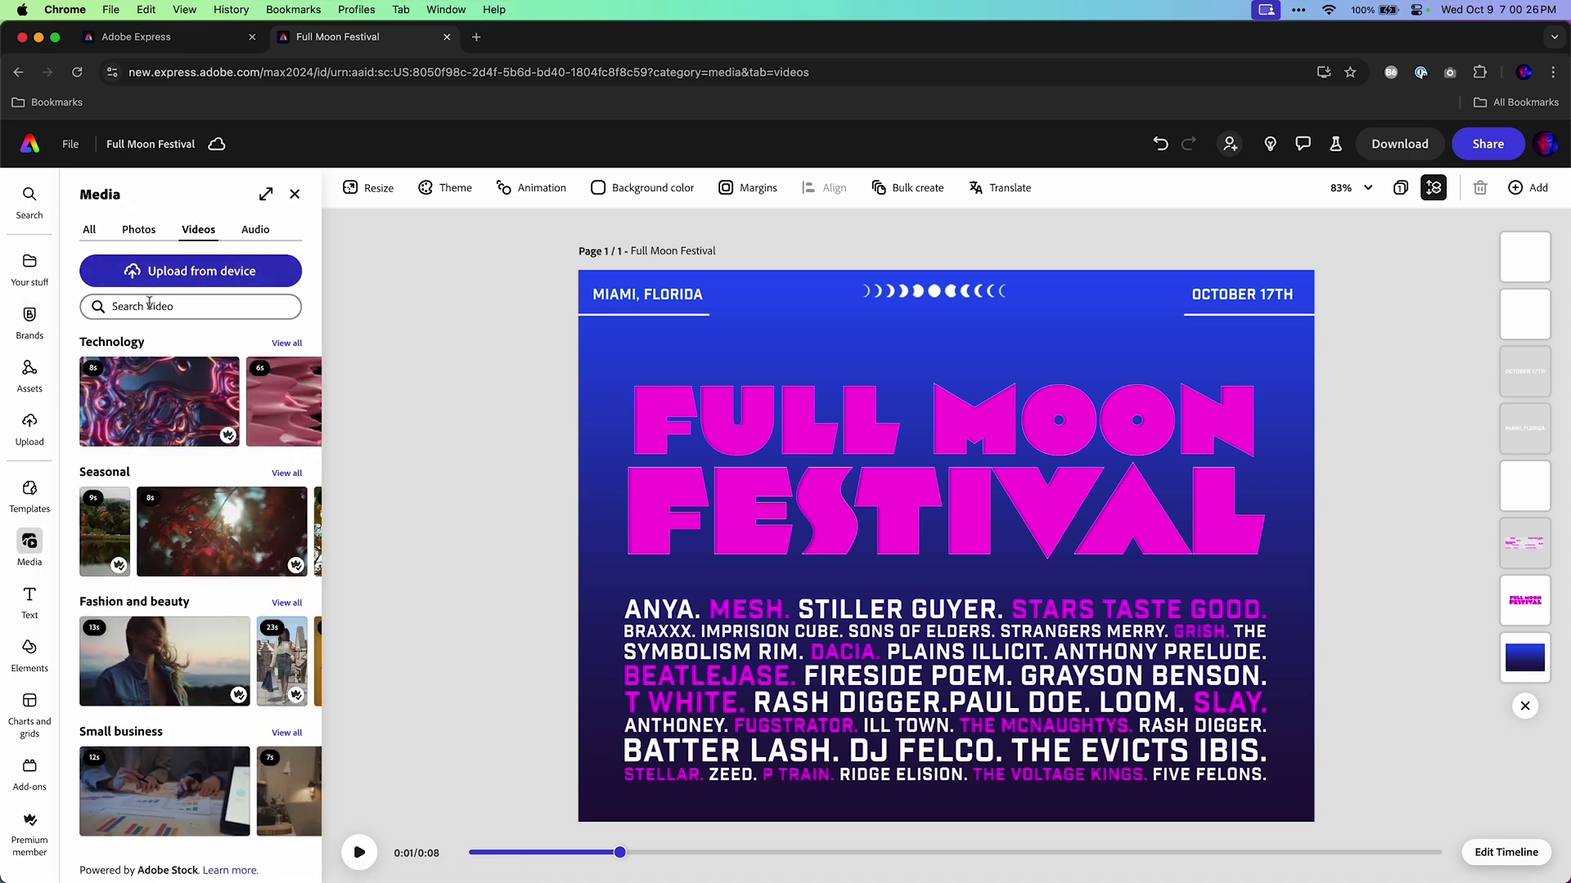
{"action": "left_click", "coordinate": [151, 306]}
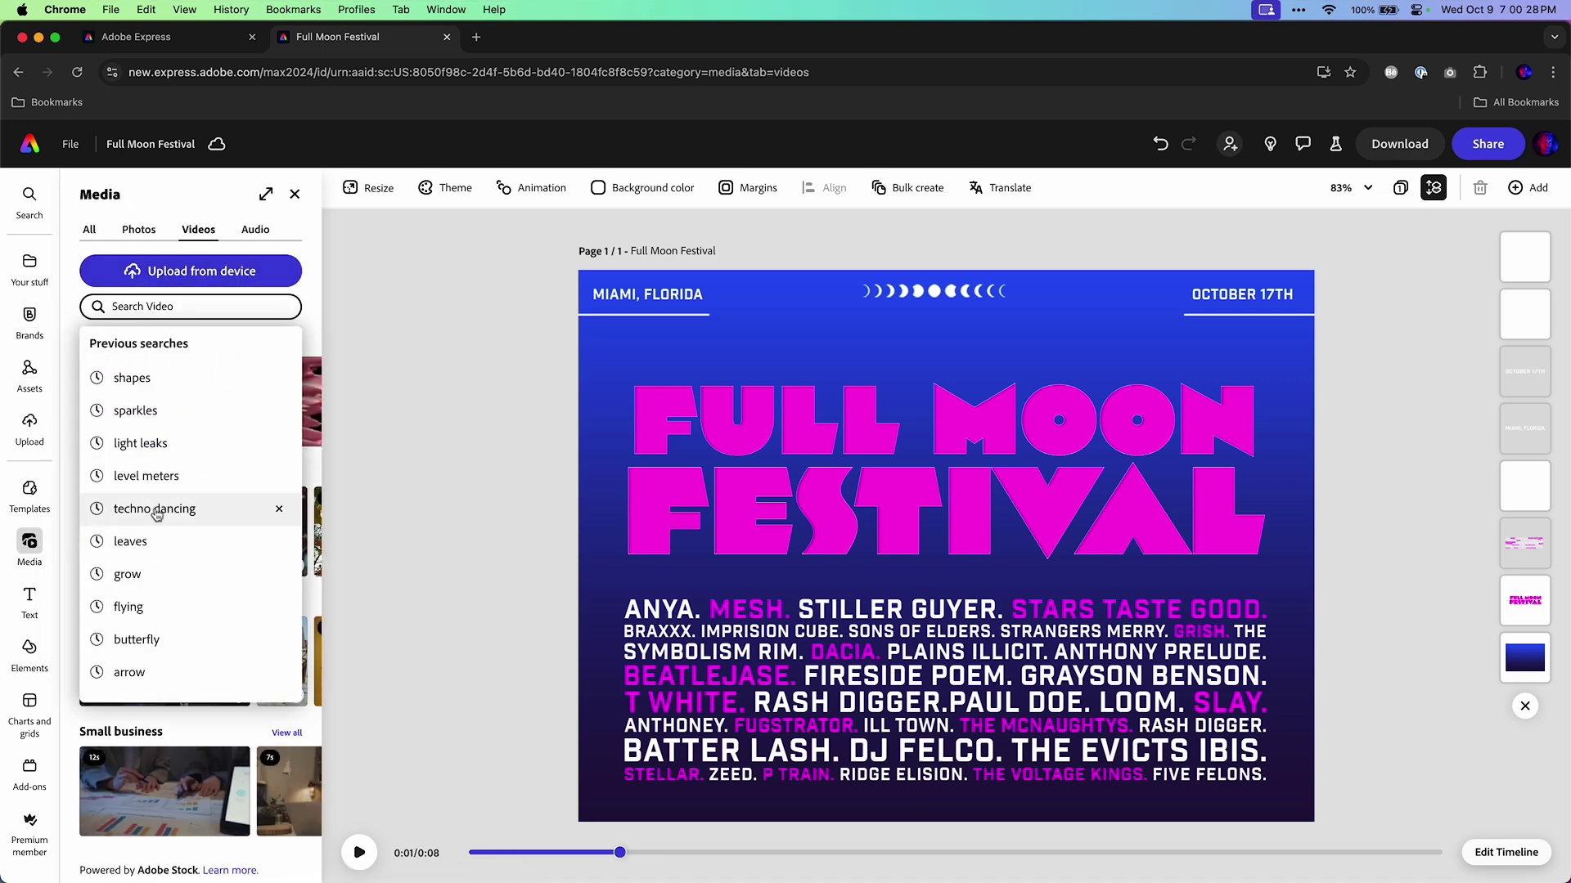
{"action": "left_click", "coordinate": [156, 511]}
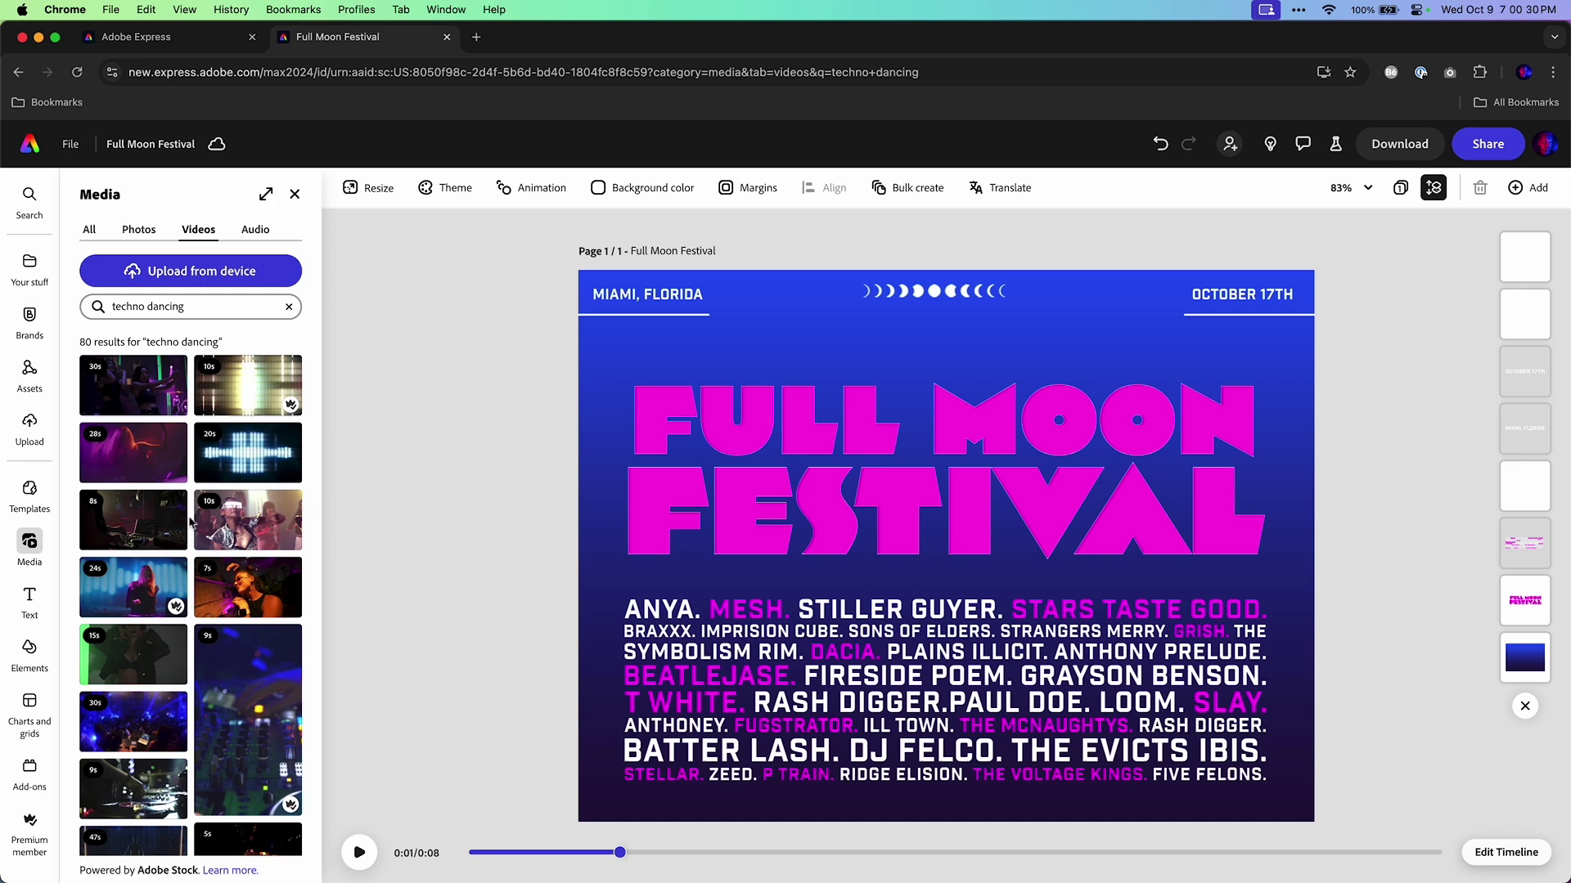
{"action": "scroll", "coordinate": [189, 522], "scroll_direction": "down", "scroll_amount": 15}
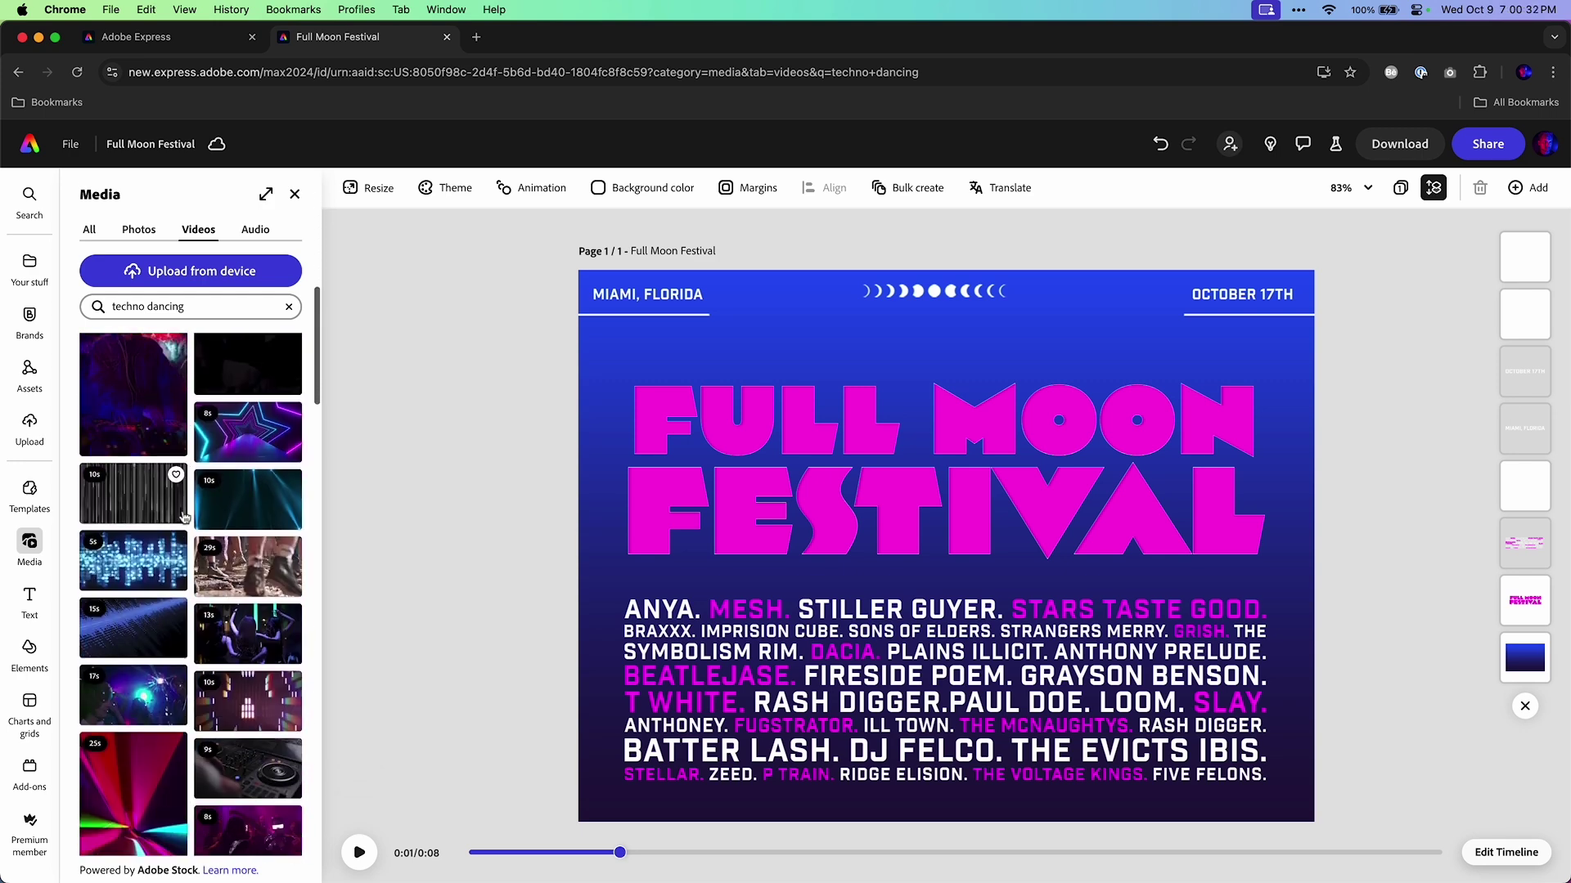
{"action": "scroll", "coordinate": [187, 521], "scroll_direction": "down", "scroll_amount": 15}
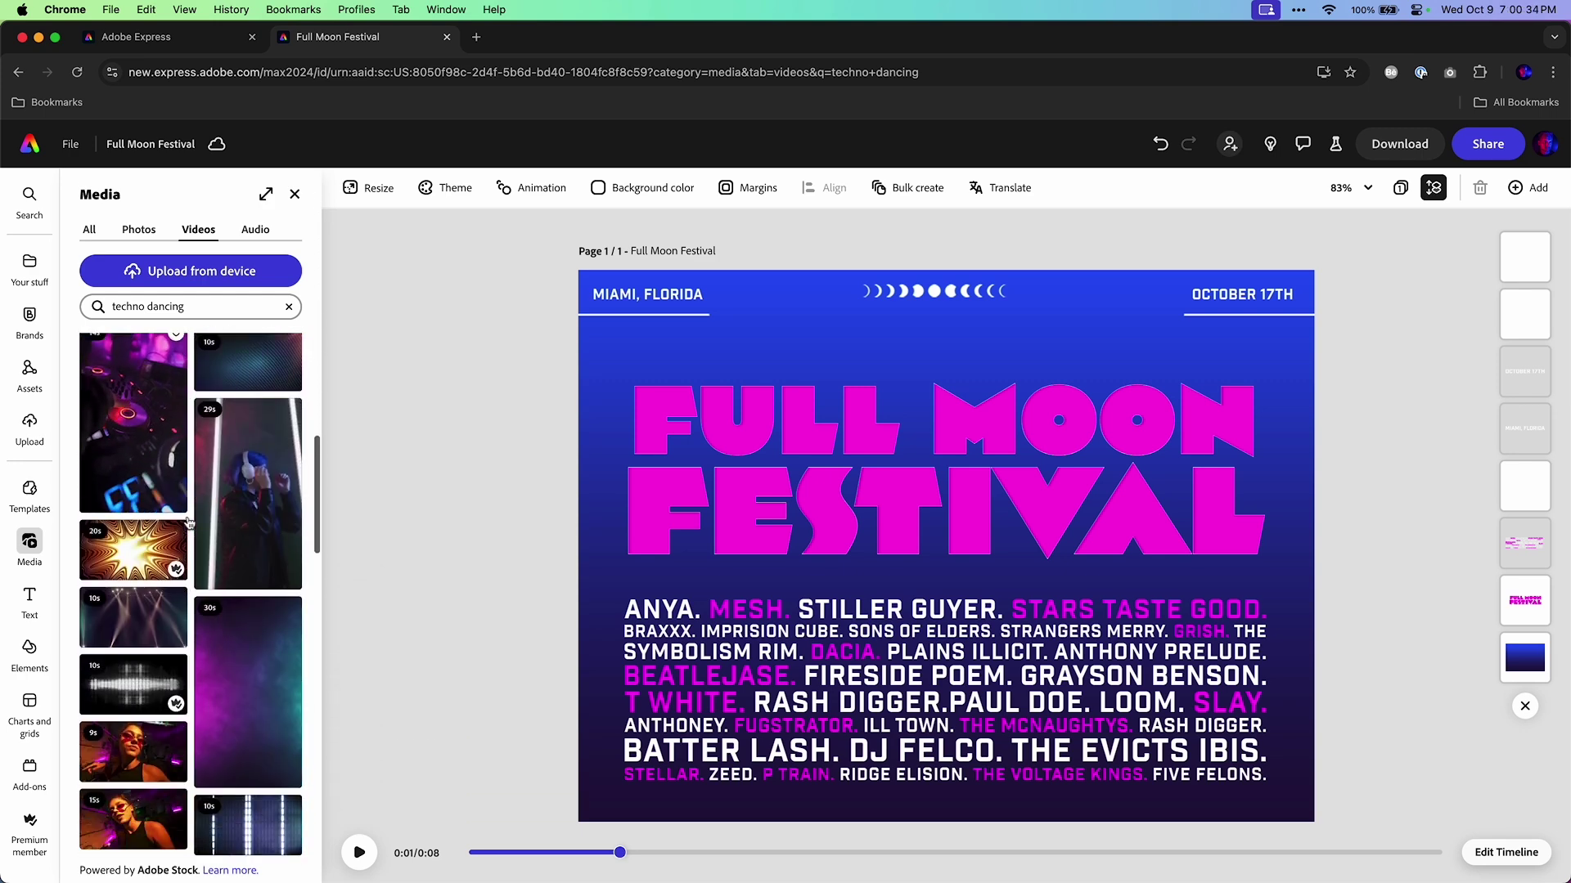
{"action": "scroll", "coordinate": [188, 522], "scroll_direction": "down", "scroll_amount": 1}
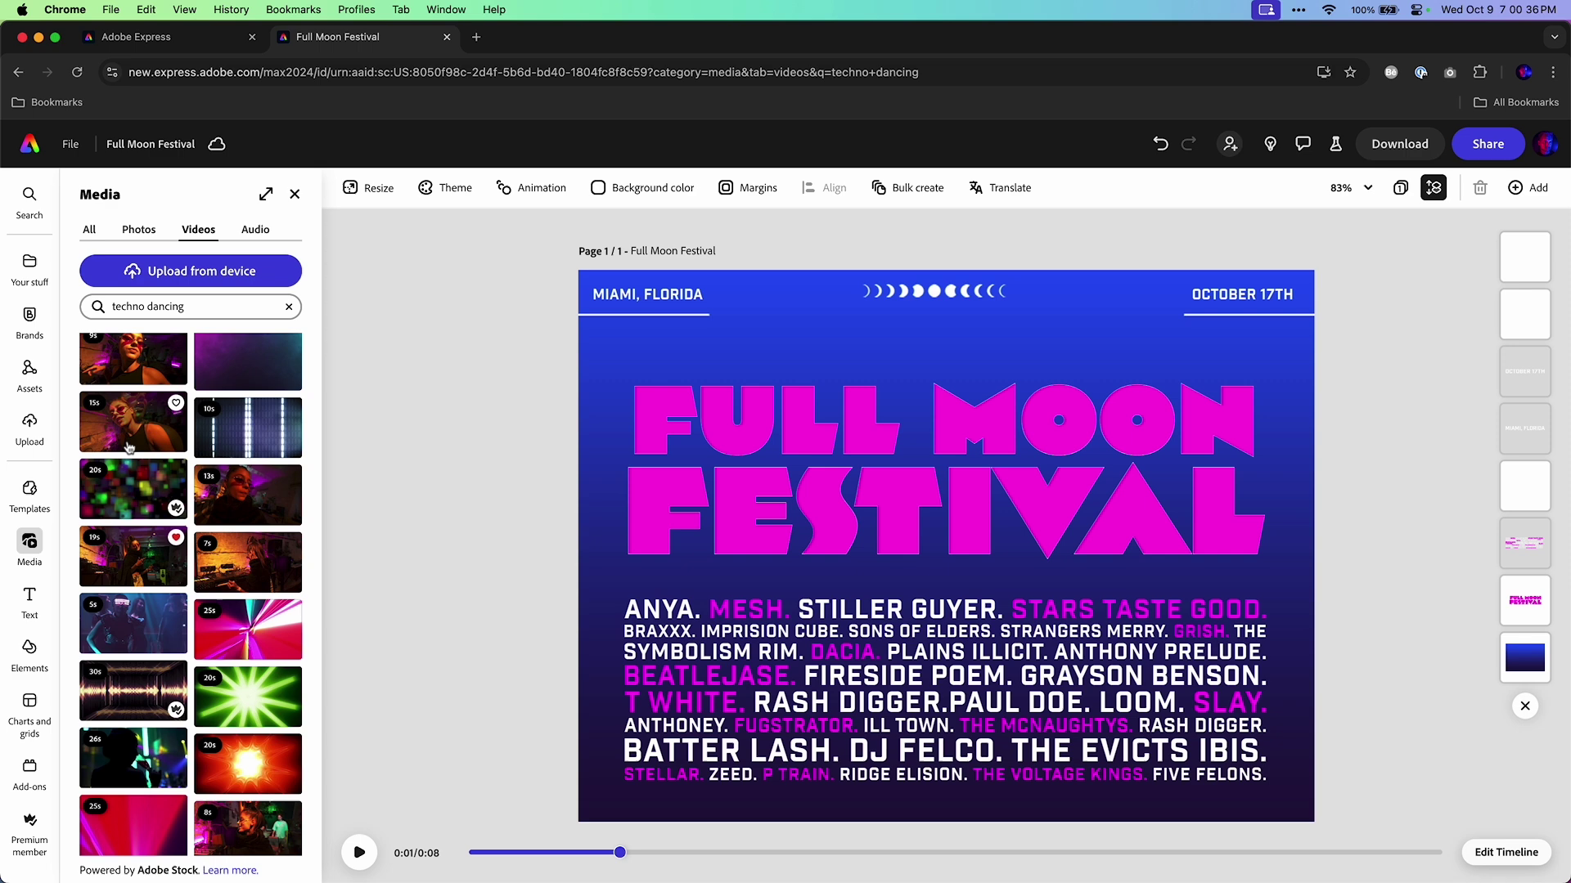
Step: Add the 19s dancer clip filling the page, play it, and remove its background
{"action": "left_click", "coordinate": [123, 558]}
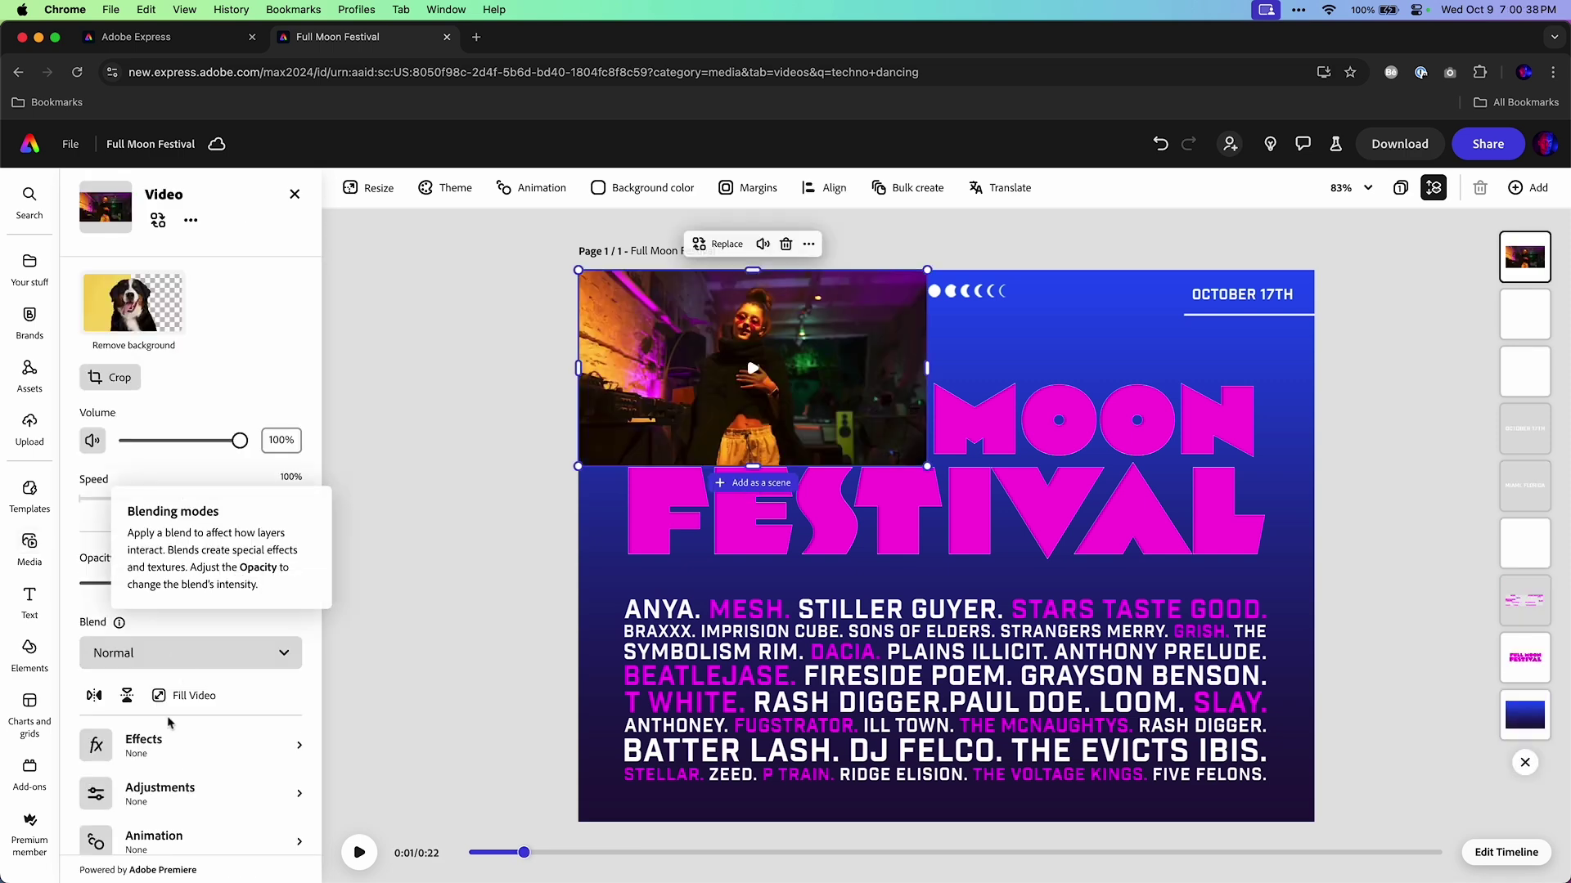
{"action": "left_click", "coordinate": [186, 695]}
{"action": "left_click", "coordinate": [949, 548]}
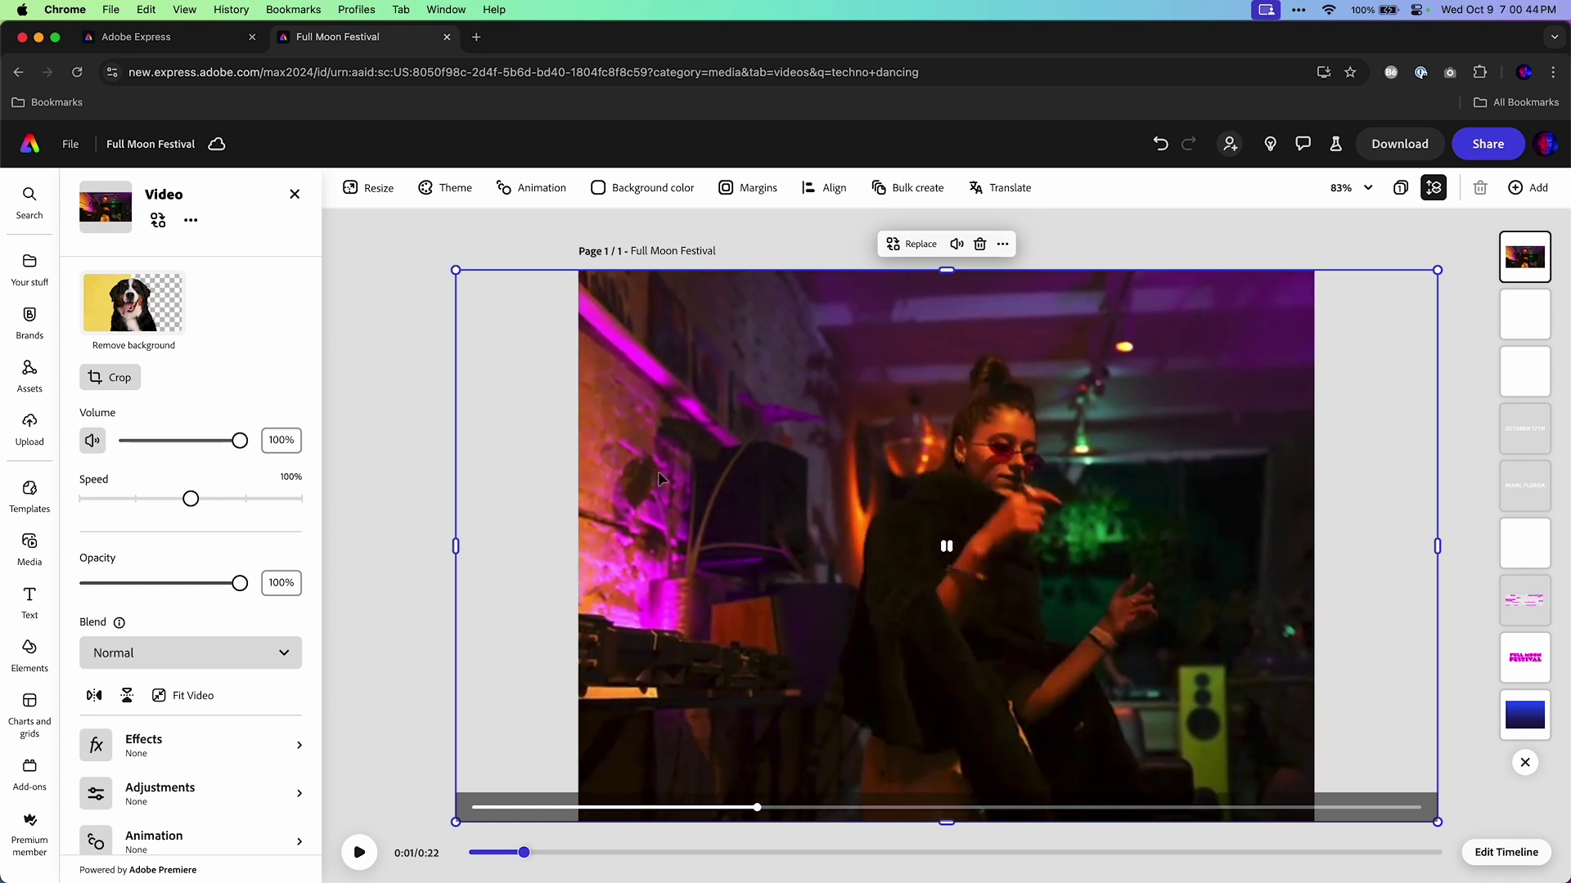
{"action": "left_click", "coordinate": [107, 299]}
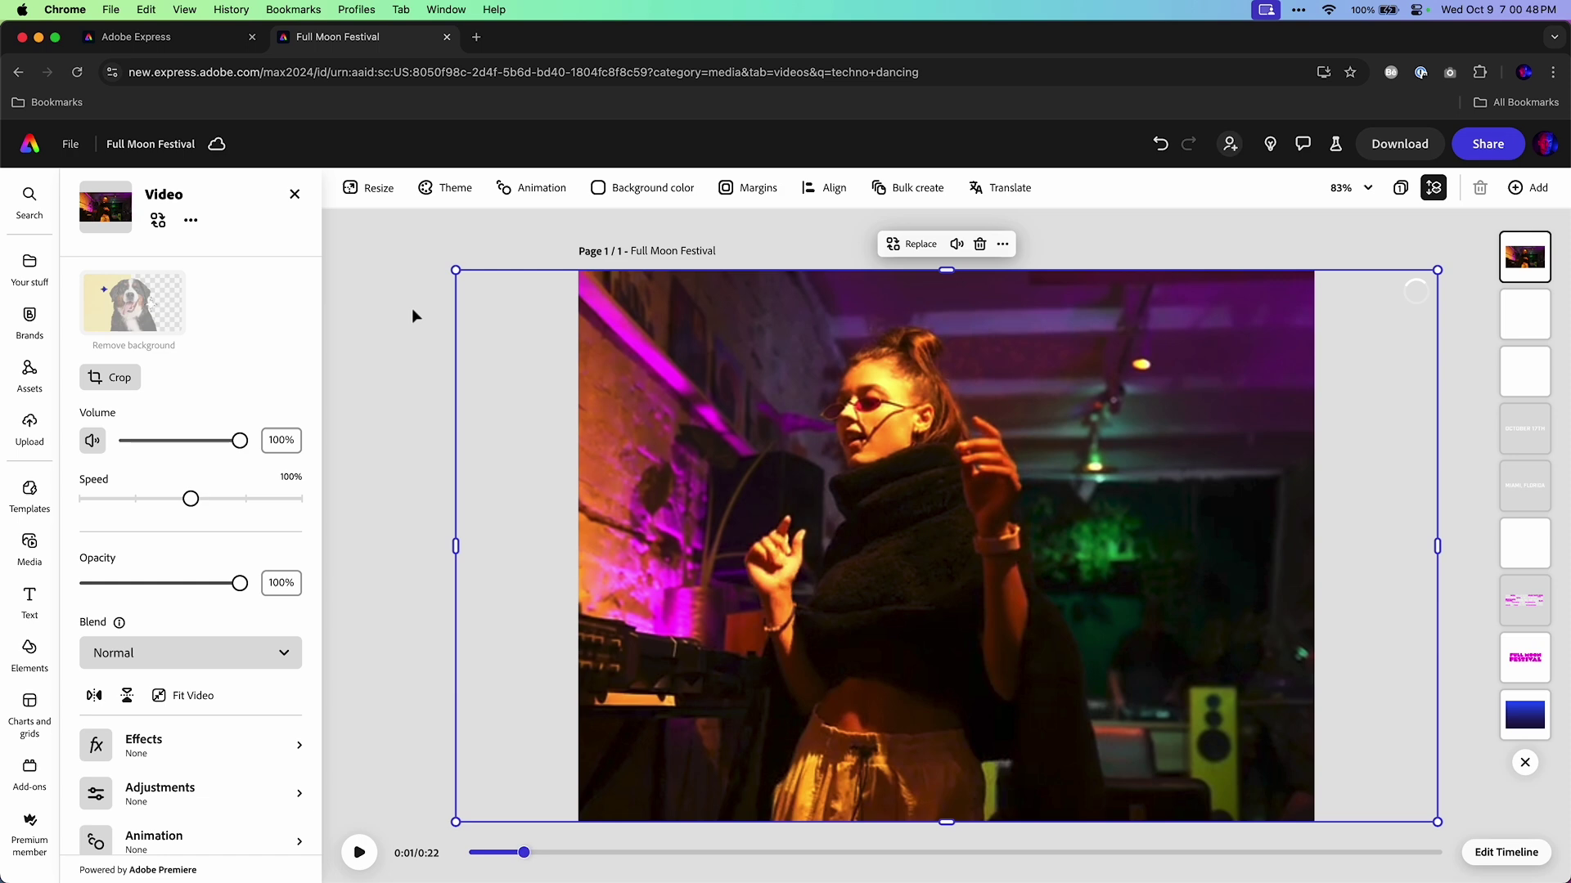
Step: Shrink the dancer video into the bottom-right corner and search stock videos for 'level meters'
{"action": "left_click_drag", "start_coordinate": [575, 377], "coordinate": [1040, 599]}
{"action": "left_click", "coordinate": [385, 424]}
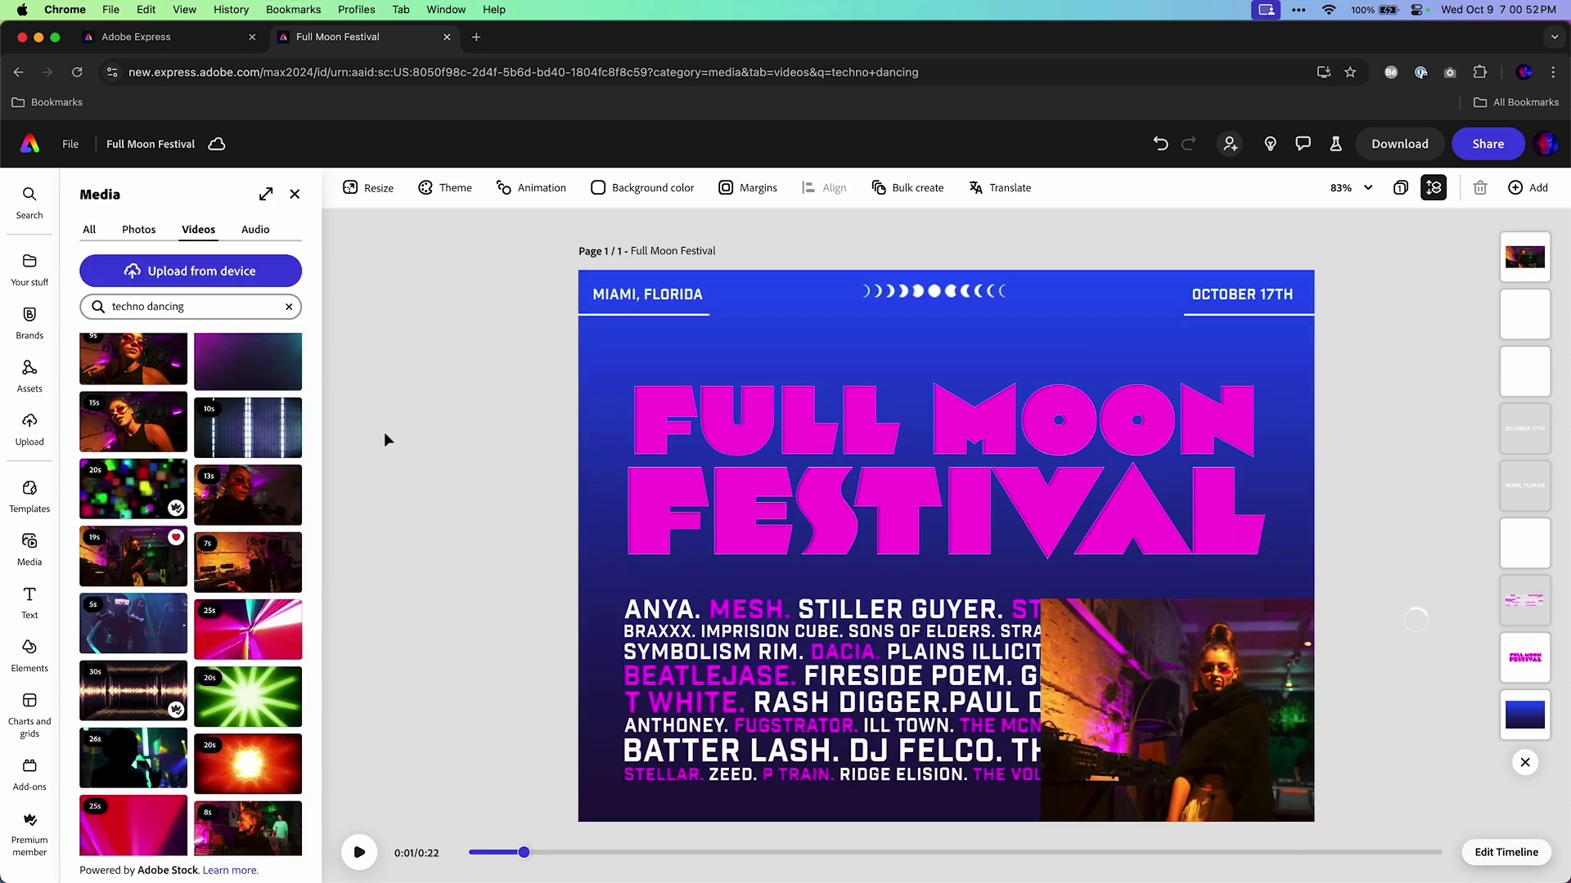
{"action": "left_click", "coordinate": [289, 306]}
{"action": "left_click", "coordinate": [208, 312]}
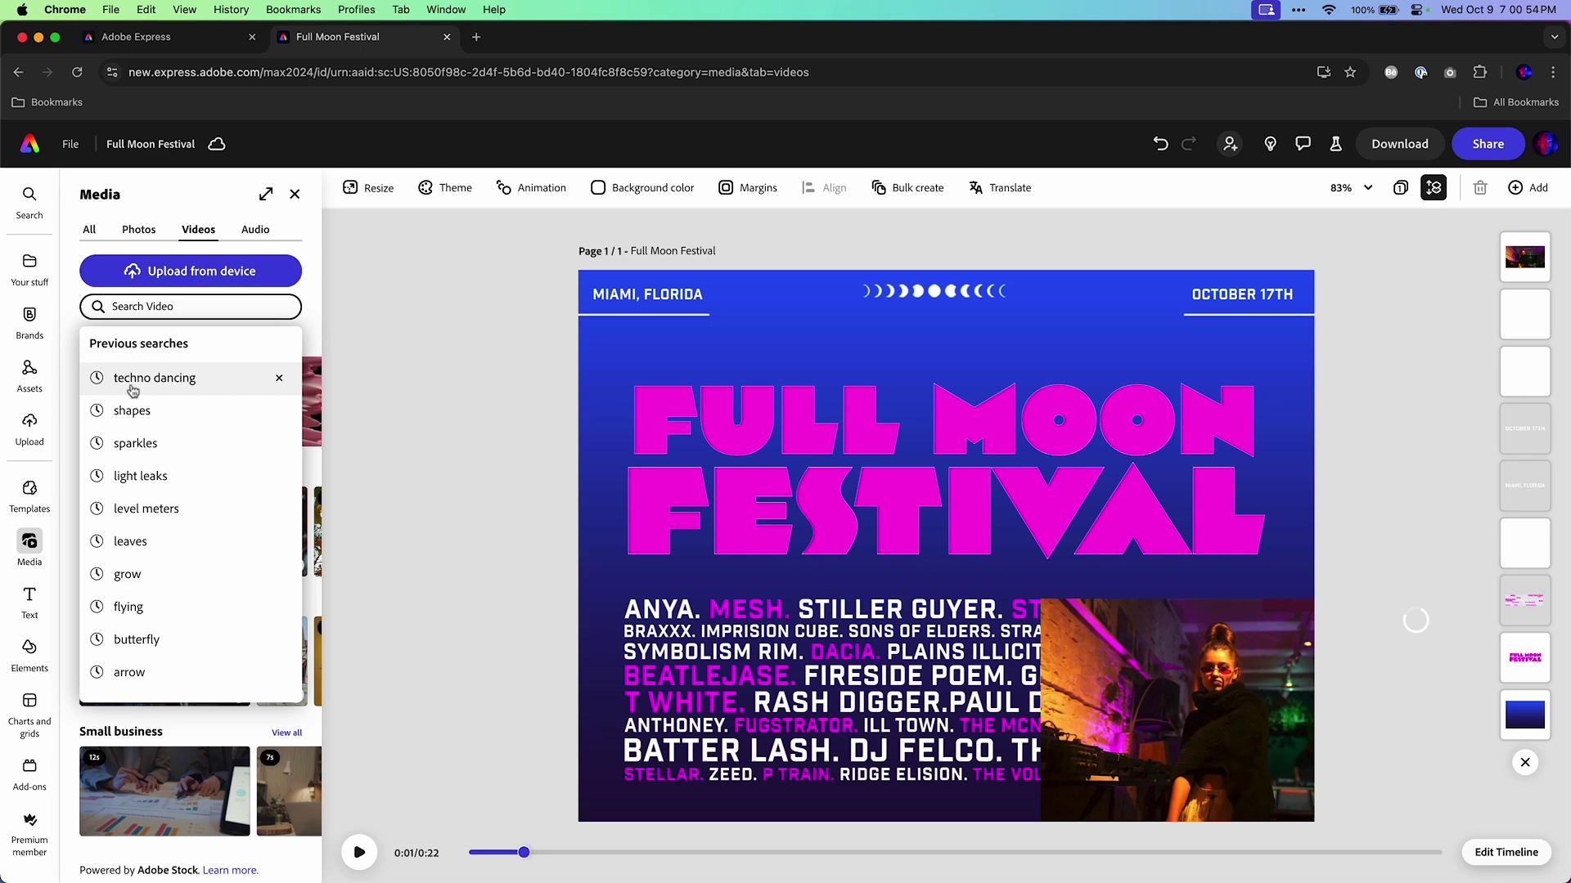
{"action": "left_click", "coordinate": [148, 508]}
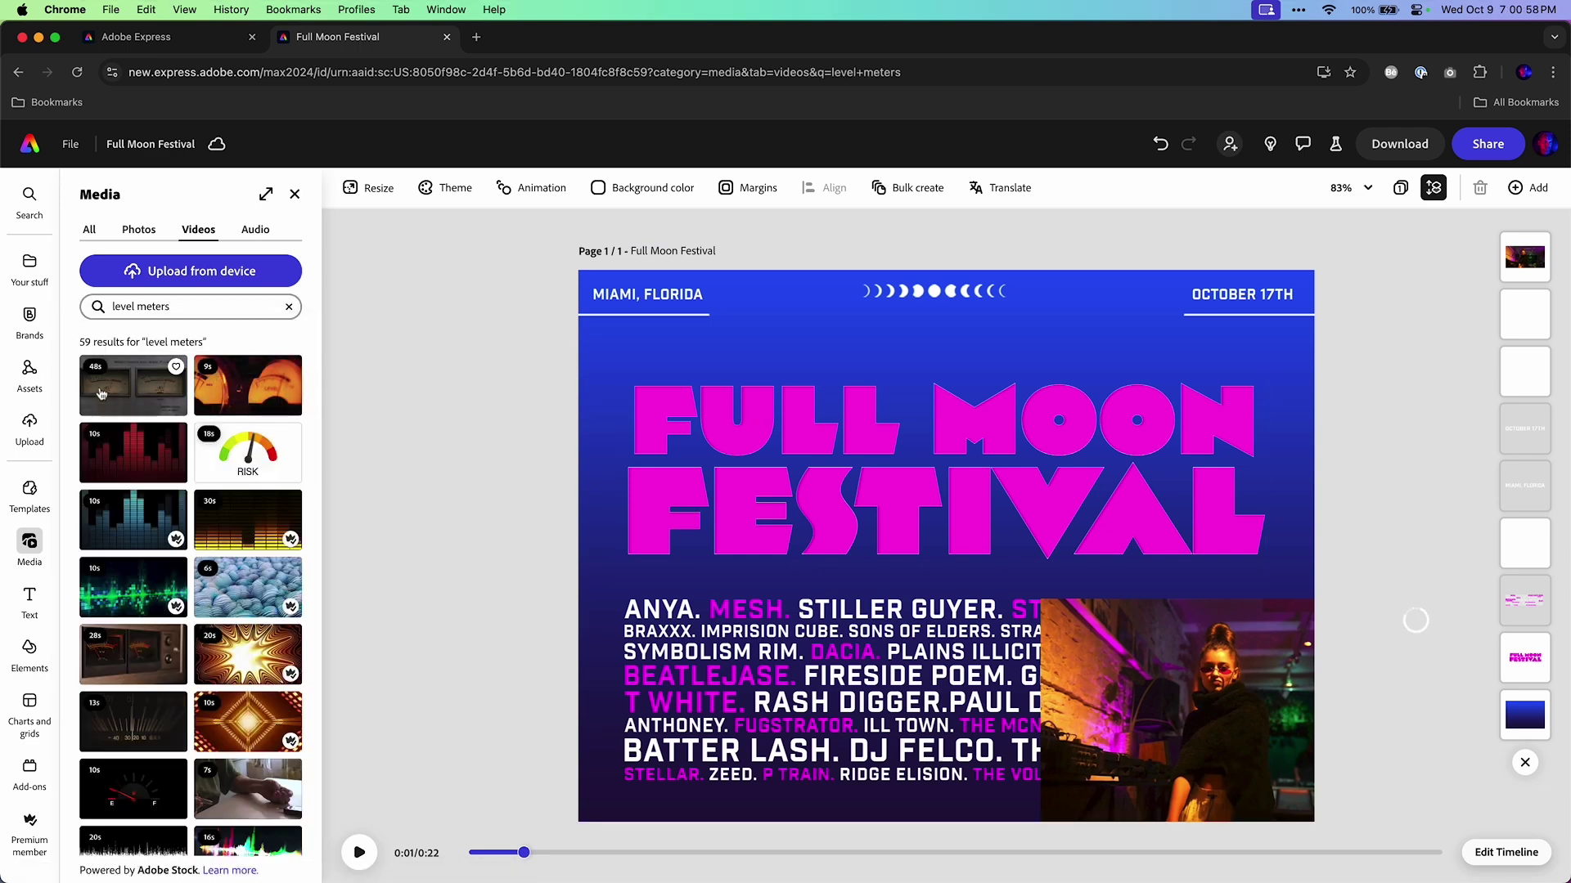
Step: Add the red level-meters clip full-page with Screen blend, placed behind the poster layers
{"action": "left_click", "coordinate": [111, 466]}
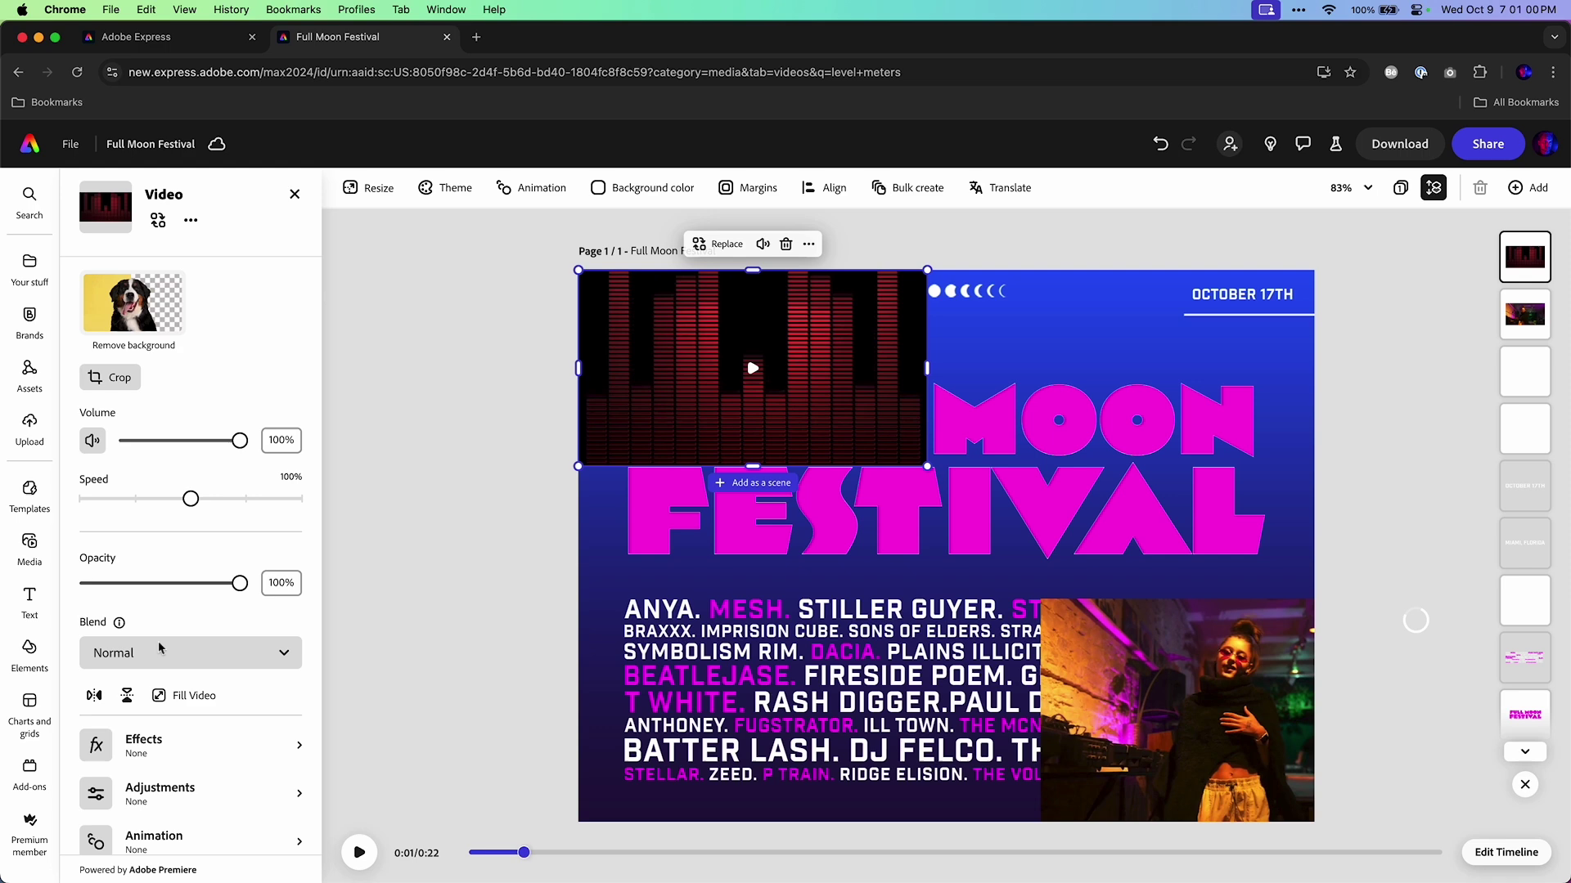
{"action": "left_click", "coordinate": [180, 695]}
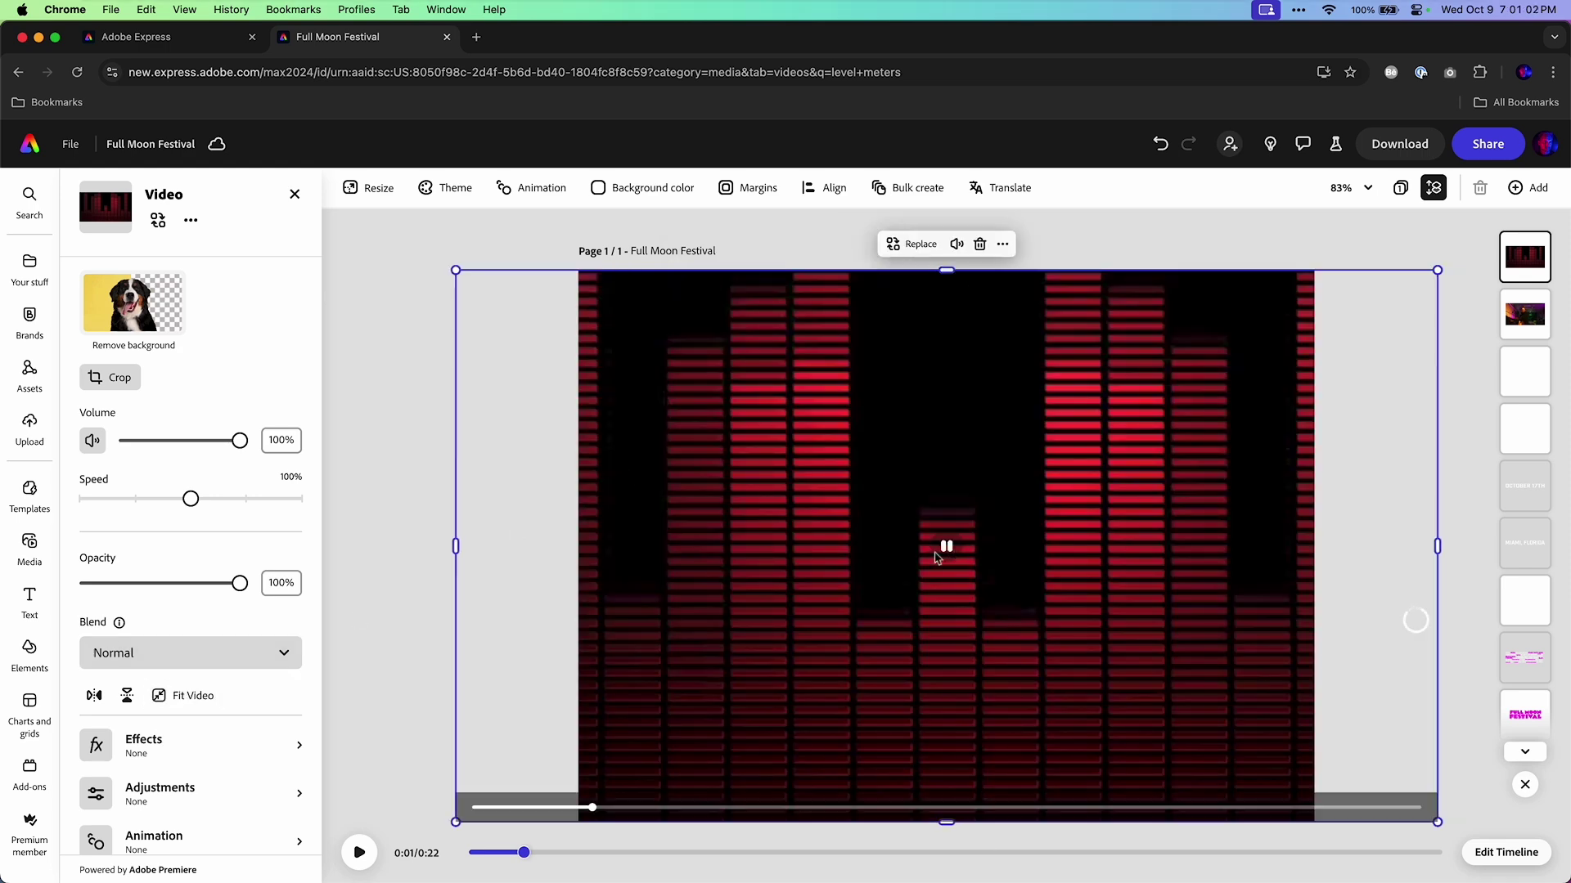
{"action": "left_click", "coordinate": [188, 653]}
{"action": "left_click", "coordinate": [181, 578]}
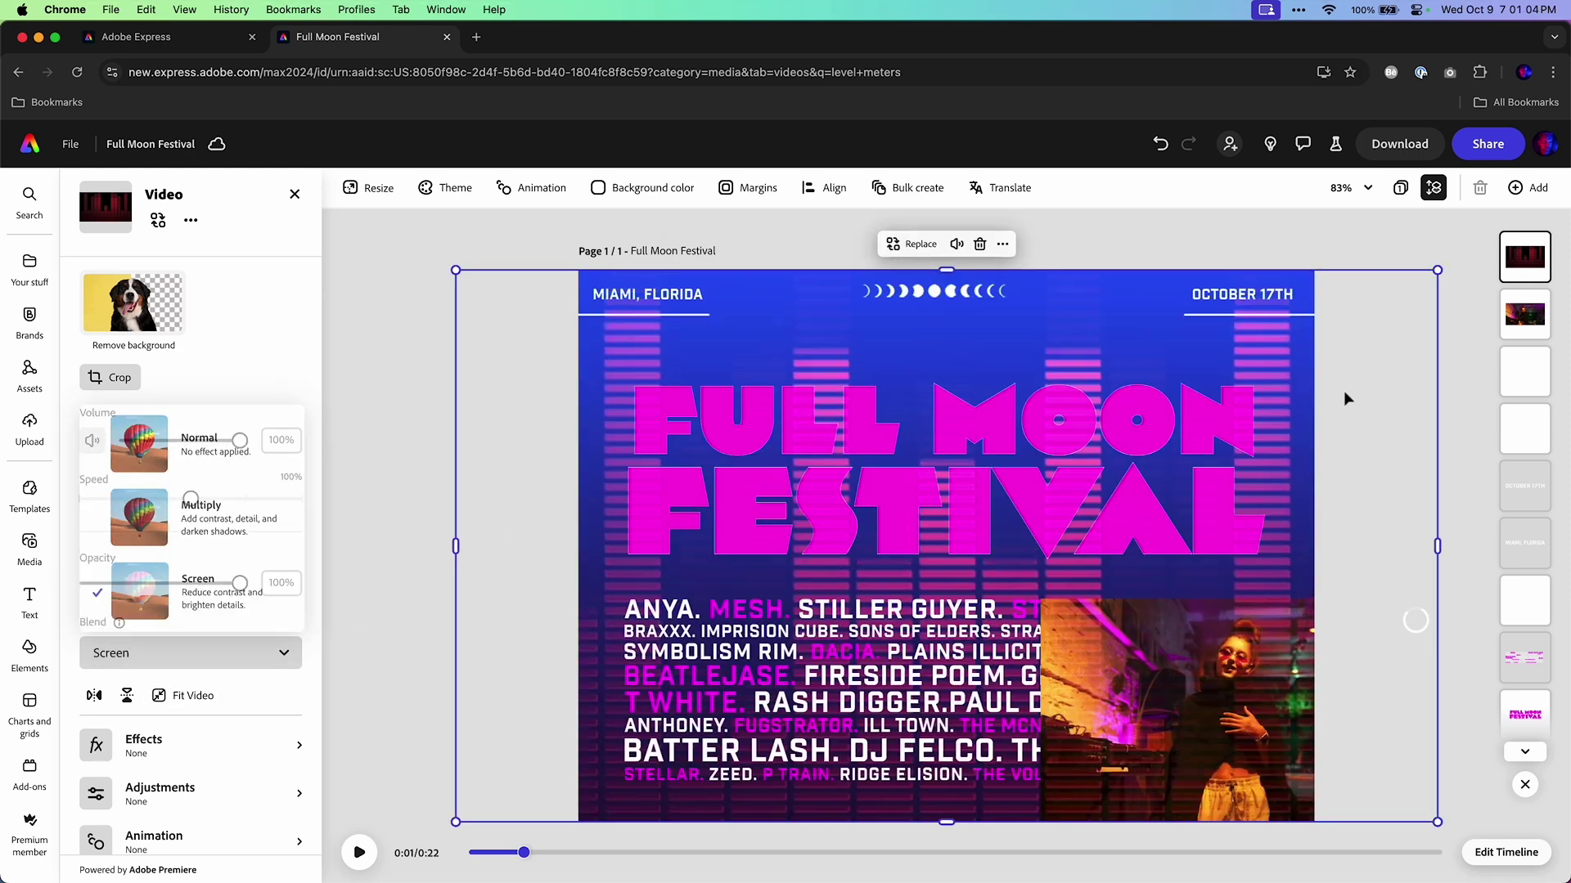
{"action": "left_click_drag", "start_coordinate": [1524, 256], "coordinate": [1528, 672]}
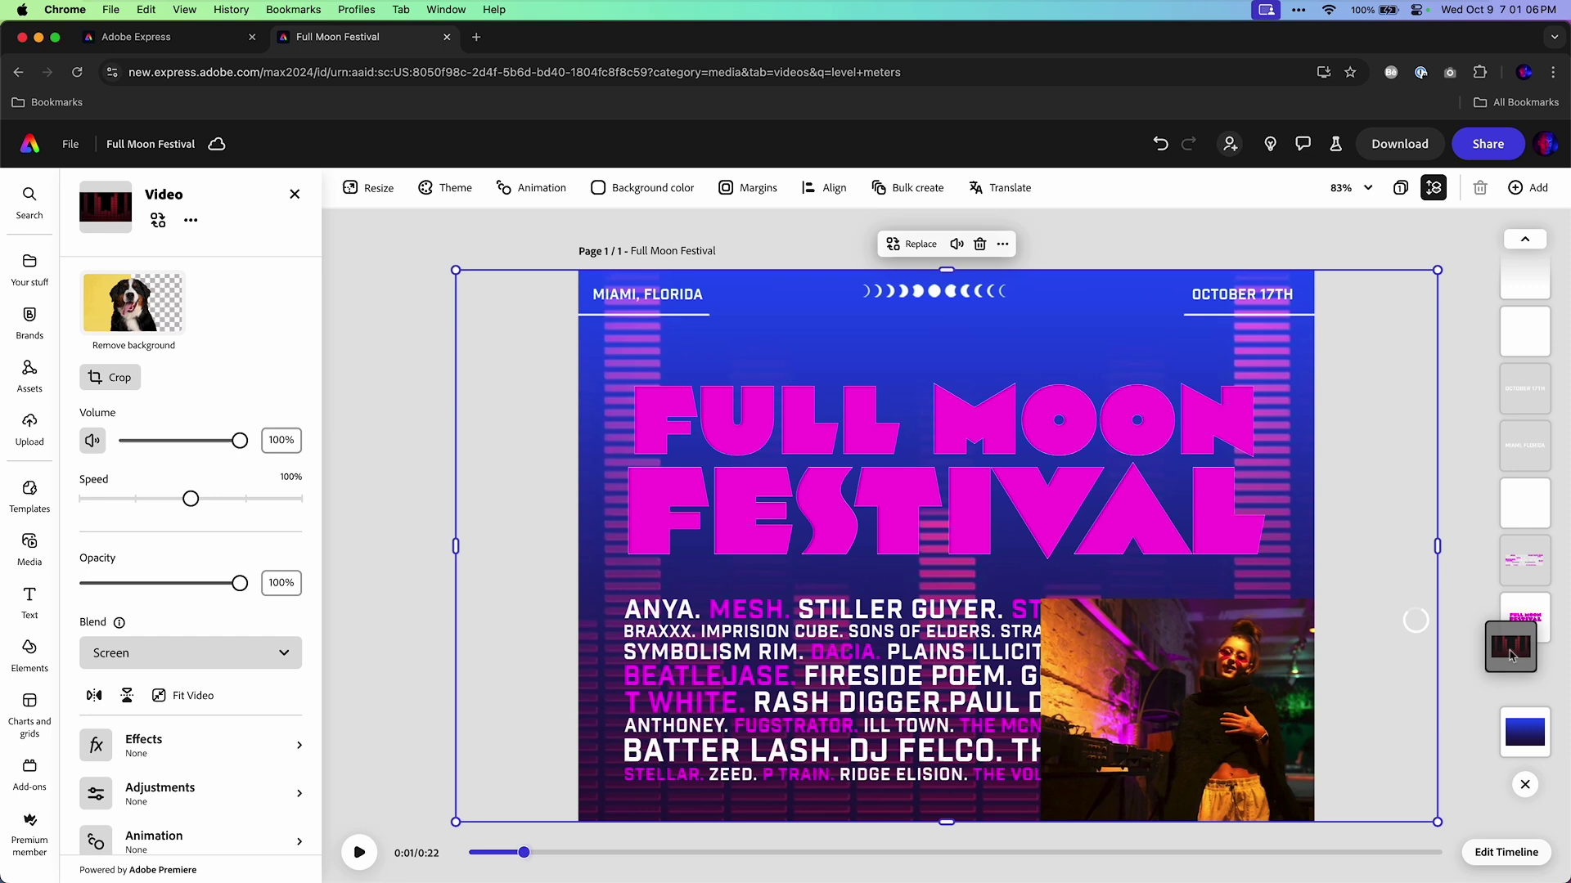
{"action": "left_click", "coordinate": [1088, 658]}
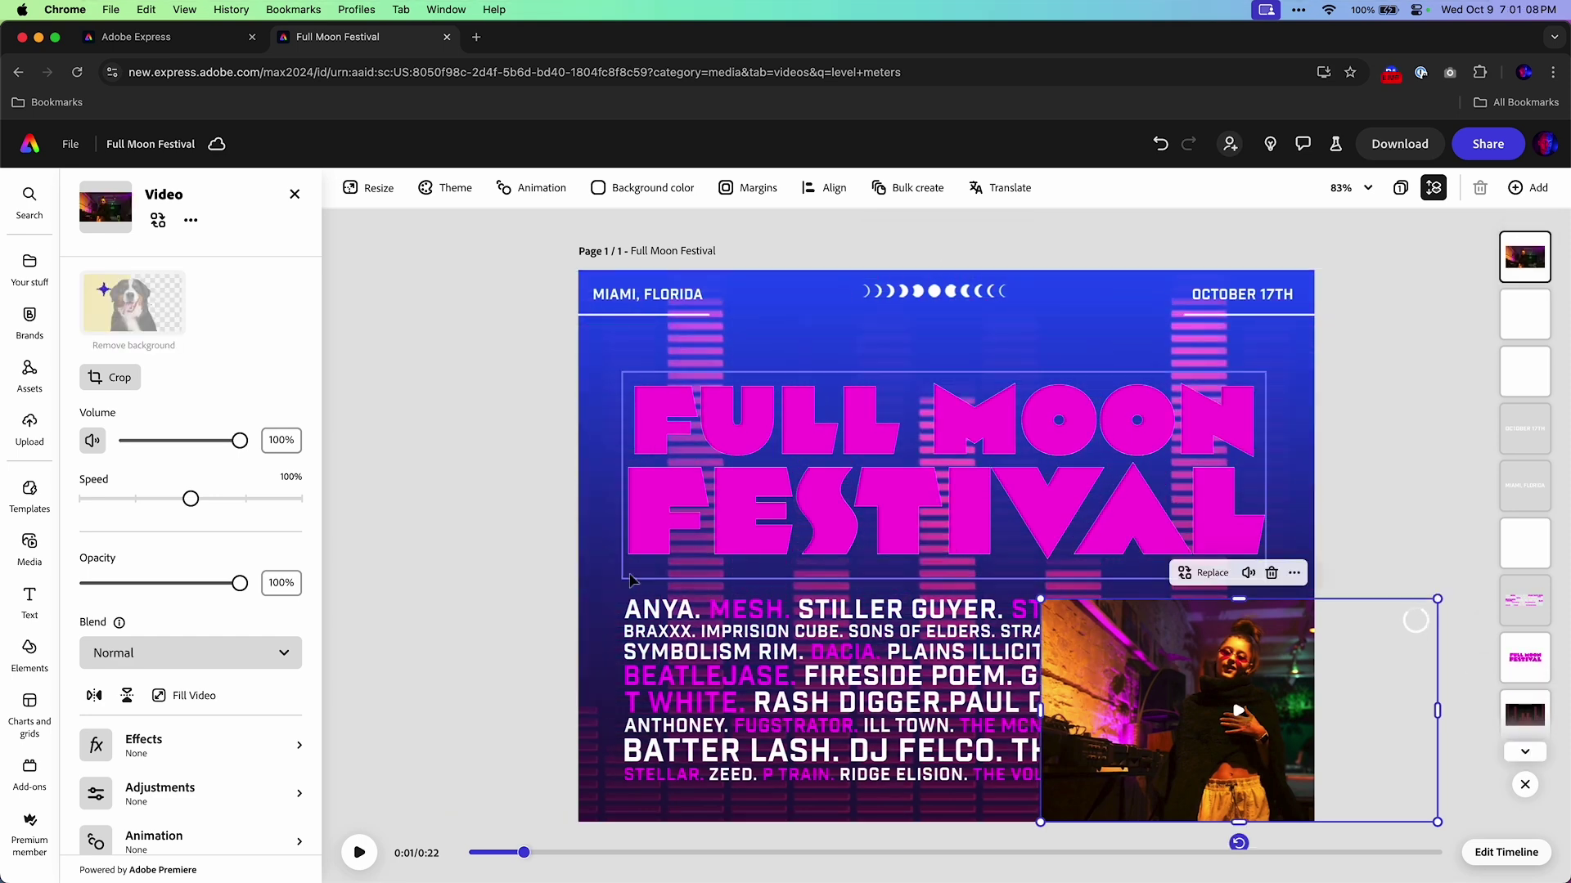
Step: Make the dancer video fill the page, layer it behind the lineup text, and open its effects
{"action": "left_click", "coordinate": [164, 698]}
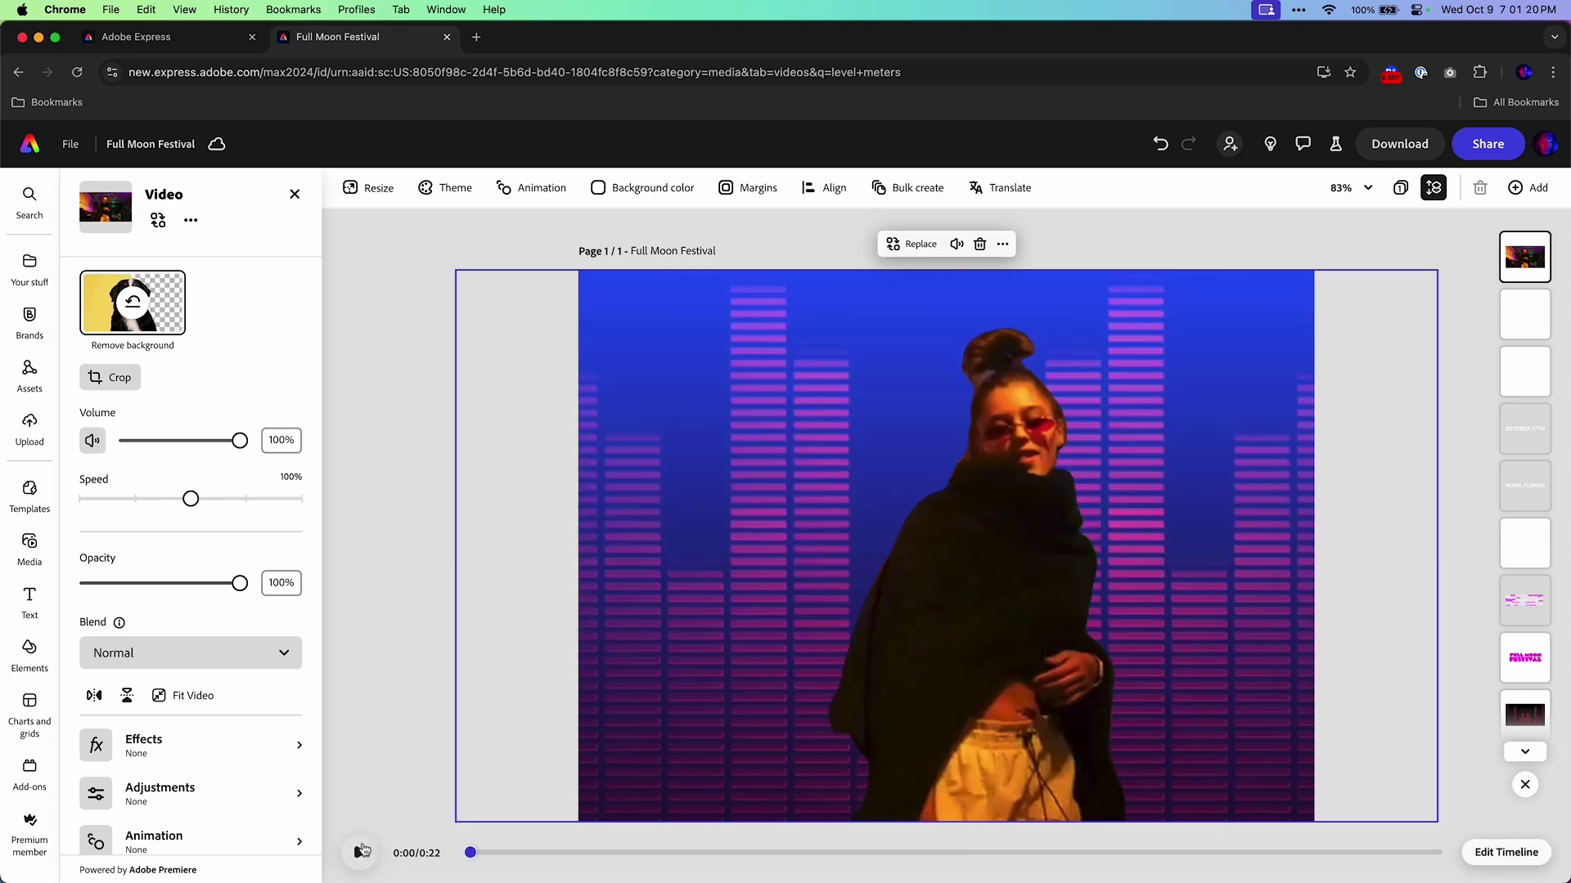
{"action": "left_click", "coordinate": [359, 852]}
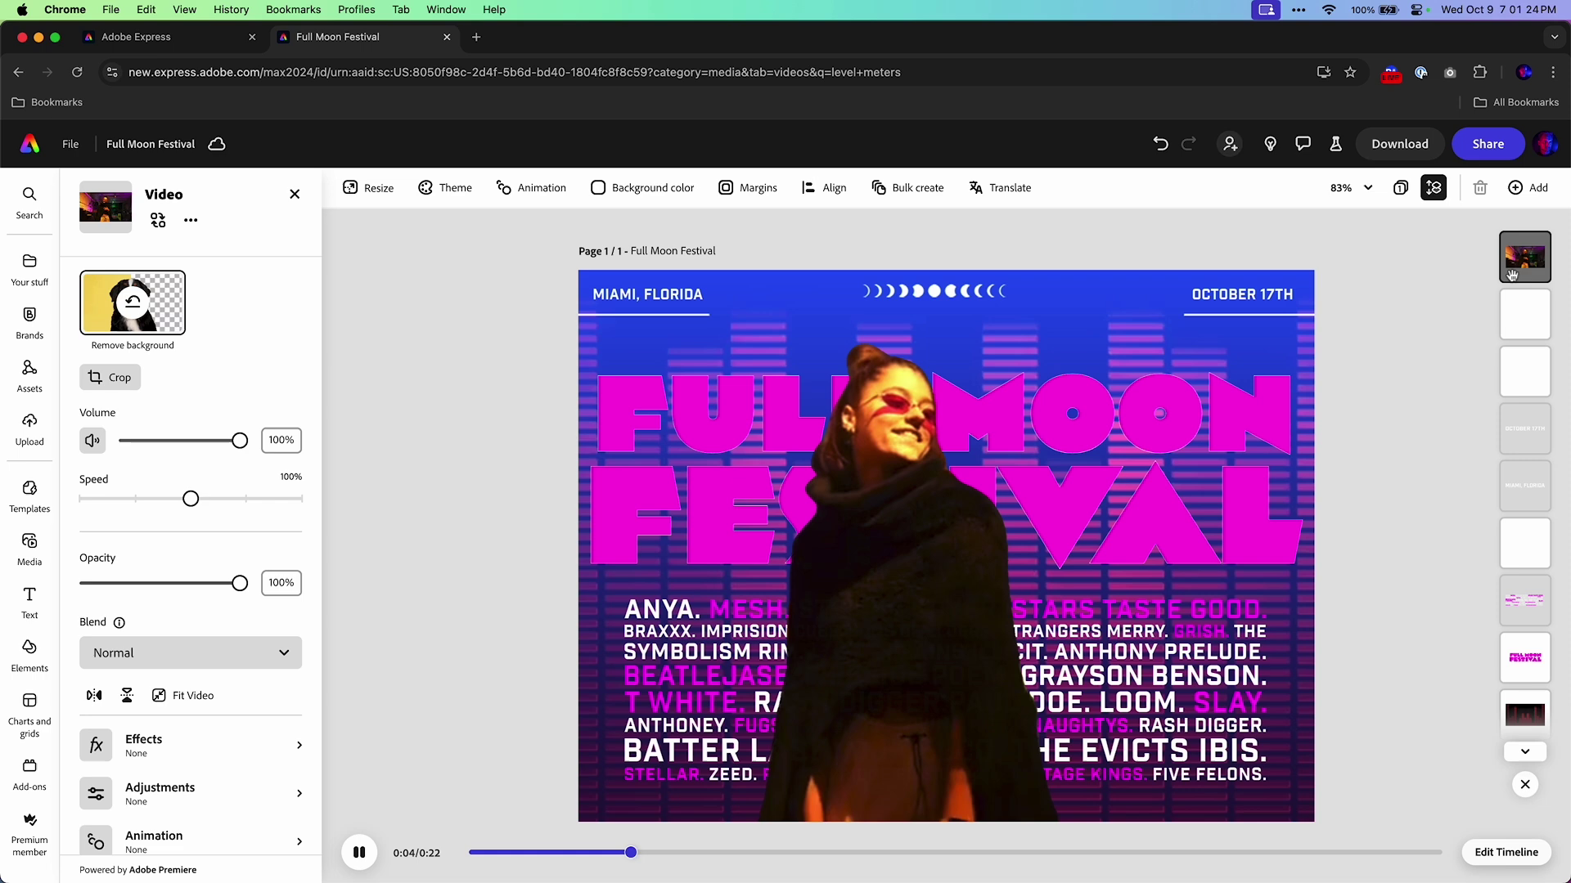
{"action": "left_click_drag", "start_coordinate": [1524, 256], "coordinate": [1514, 606]}
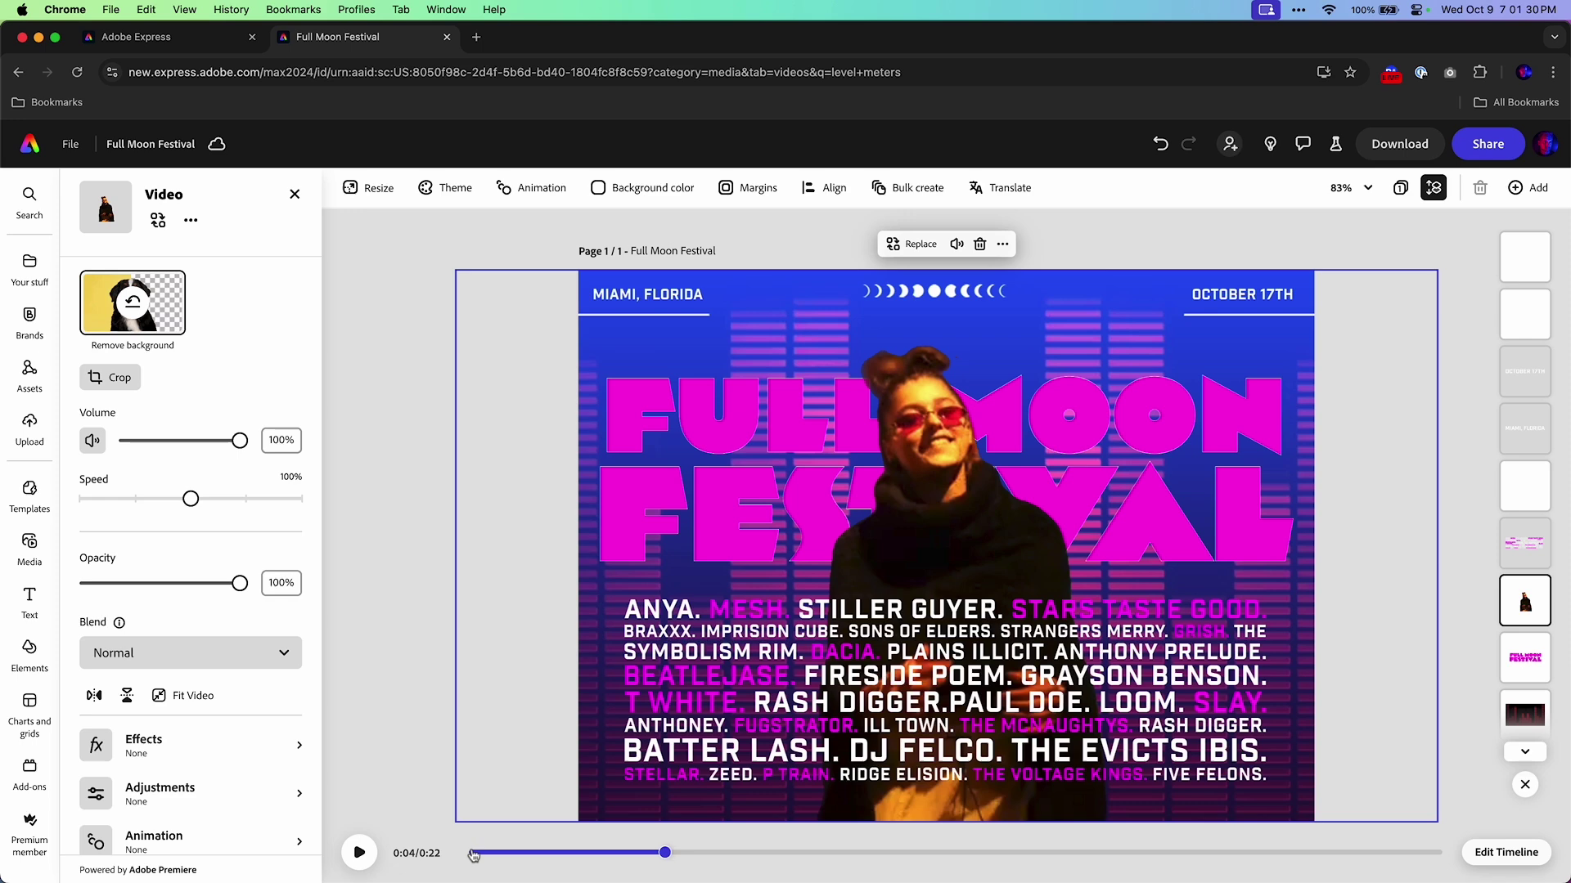
{"action": "left_click", "coordinate": [473, 853]}
{"action": "left_click", "coordinate": [361, 853]}
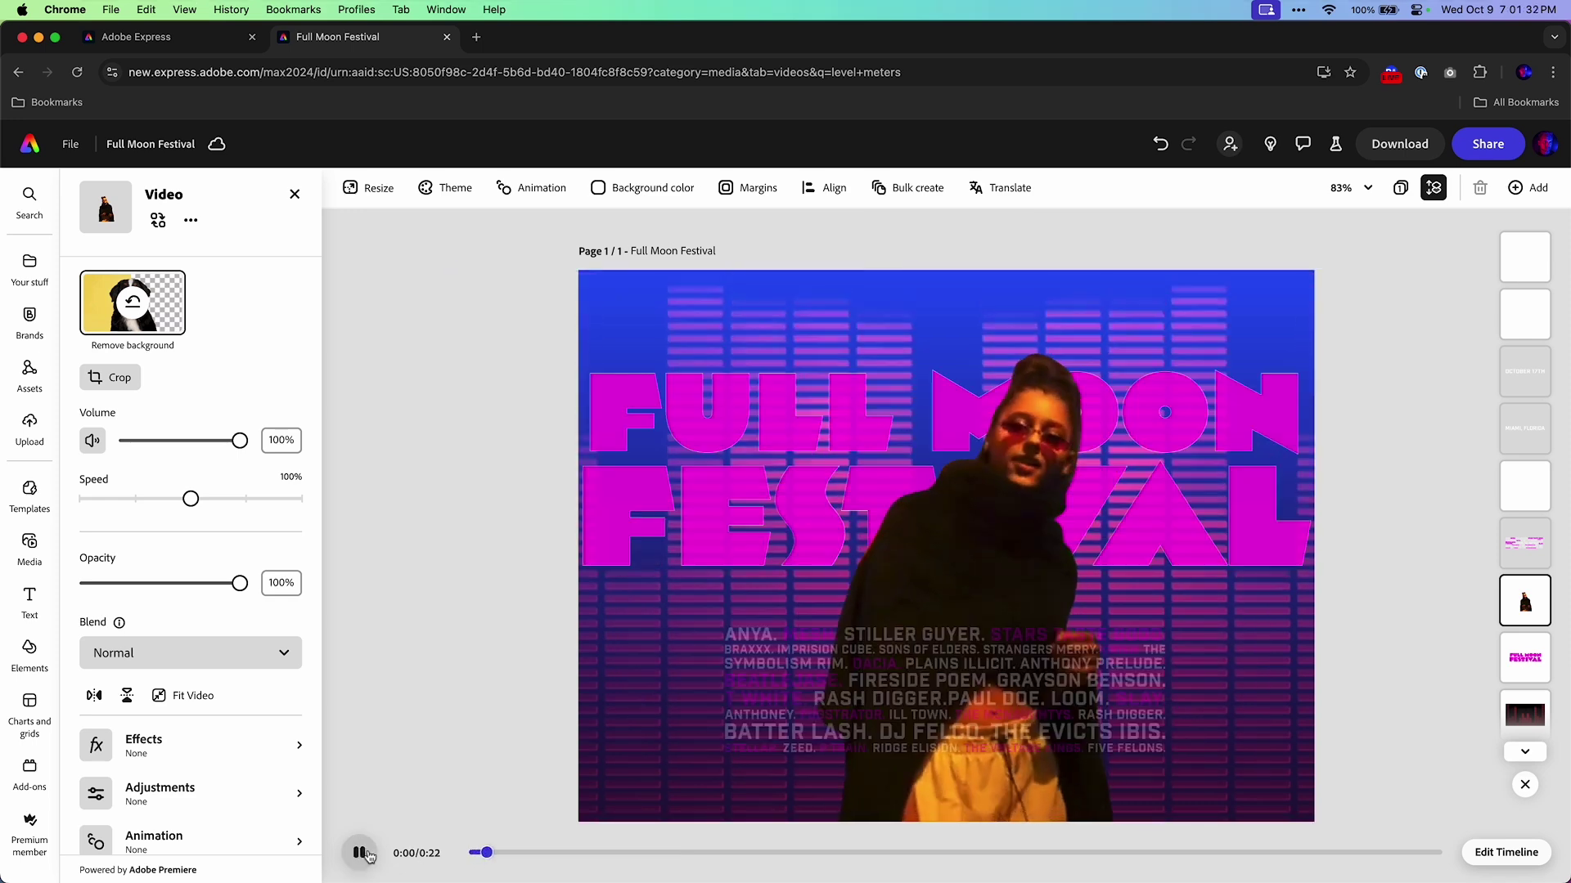
{"action": "left_click", "coordinate": [361, 853]}
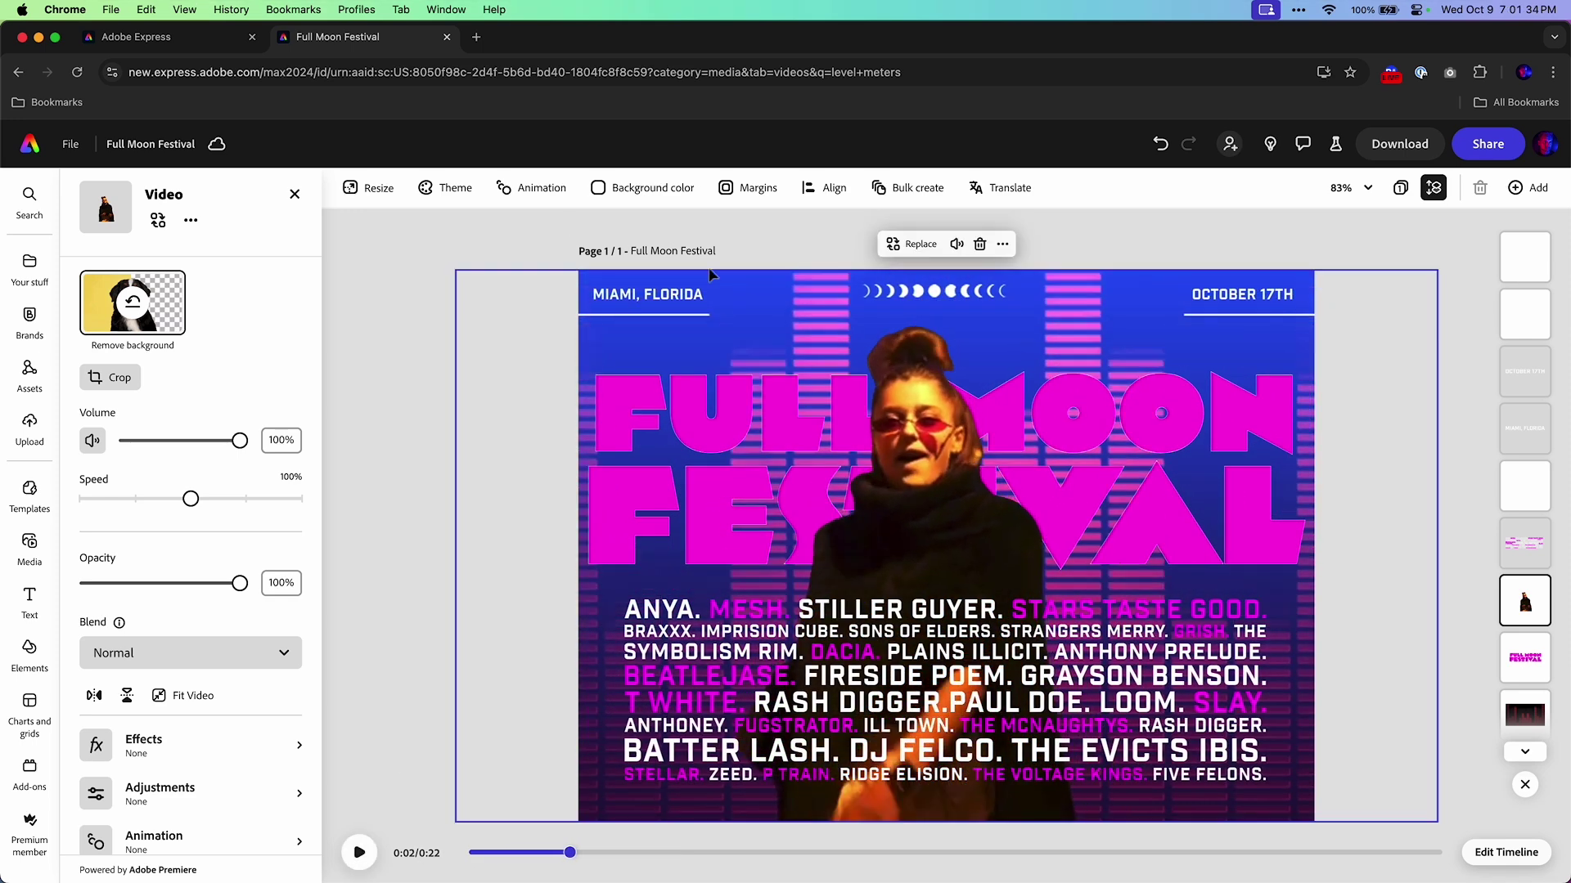
{"action": "scroll", "coordinate": [255, 615], "scroll_direction": "down", "scroll_amount": 1}
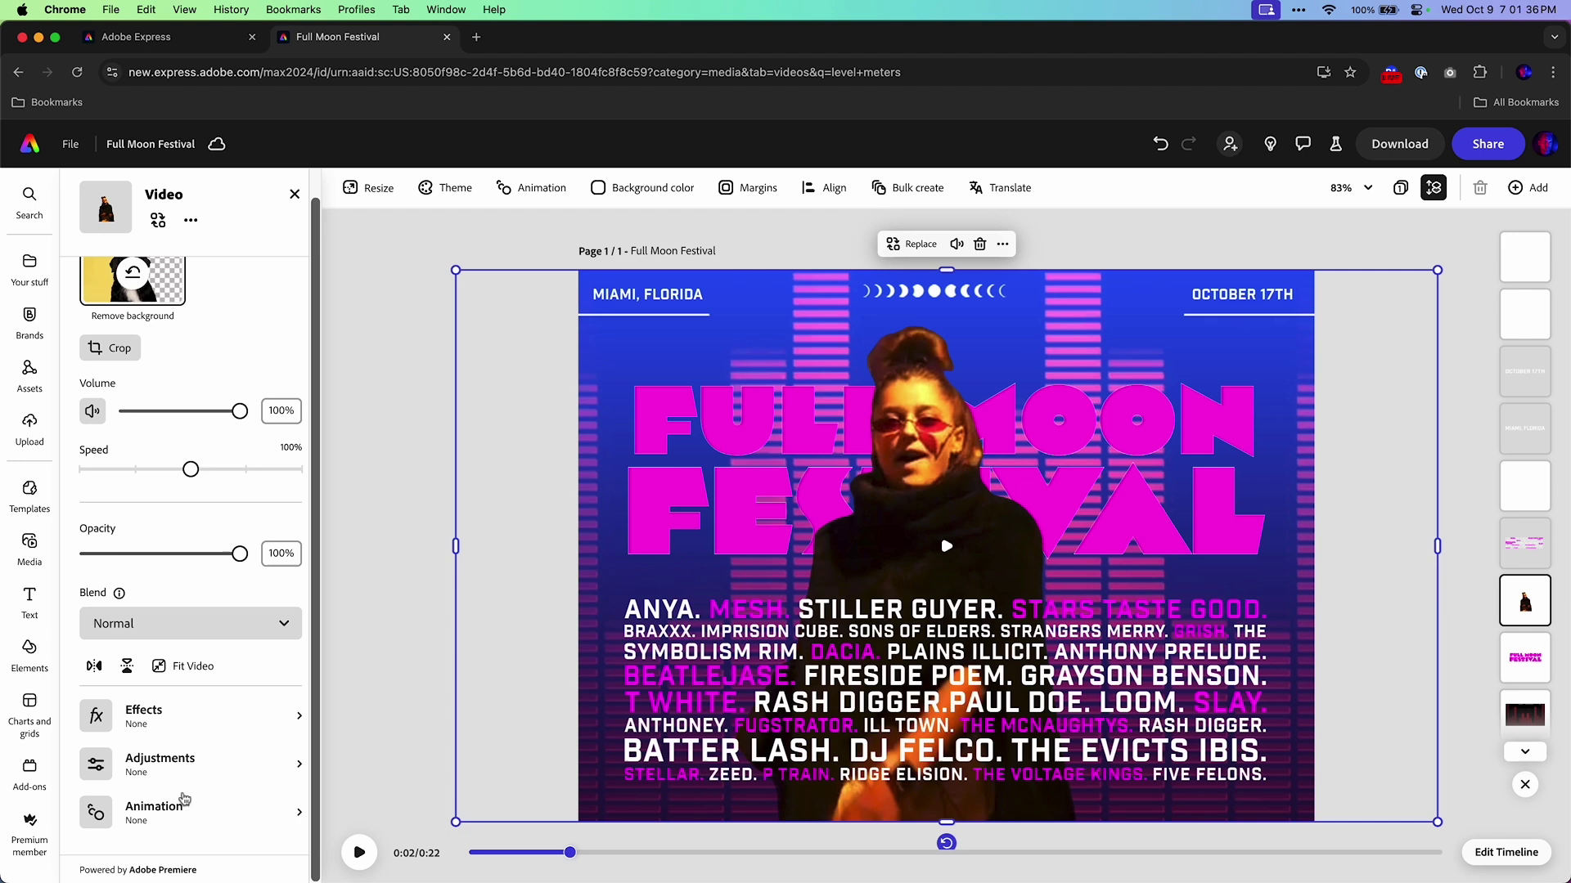
{"action": "left_click", "coordinate": [138, 715]}
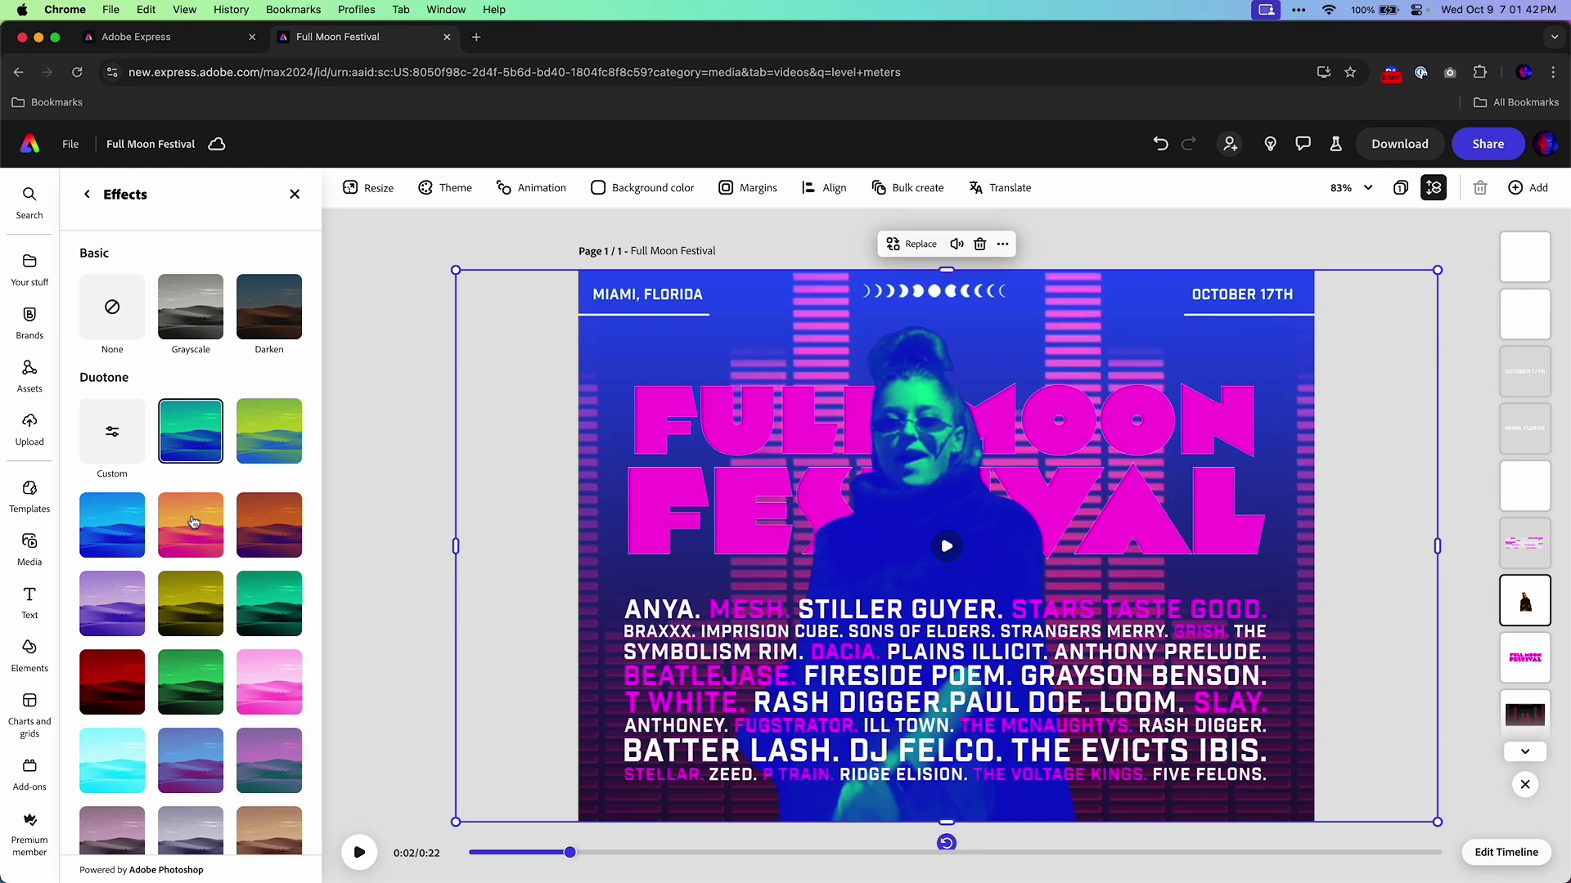
Step: Try the olive Duotone, settle on the blue preset, and preview until 0:06
{"action": "left_click", "coordinate": [190, 610]}
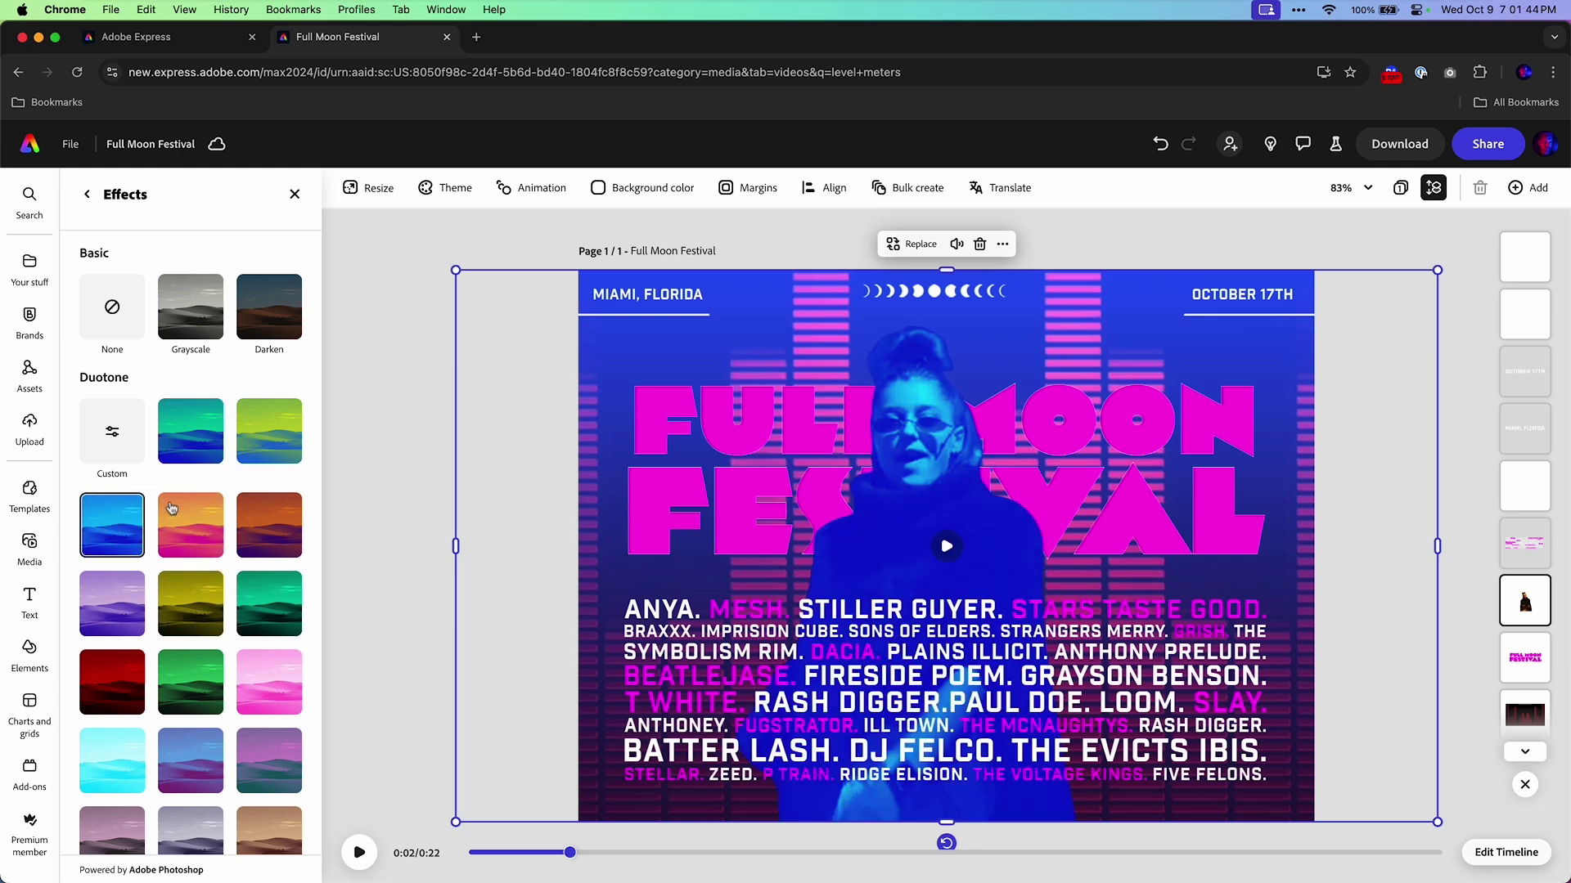
{"action": "left_click", "coordinate": [128, 518]}
{"action": "left_click", "coordinate": [472, 855]}
{"action": "left_click", "coordinate": [358, 852]}
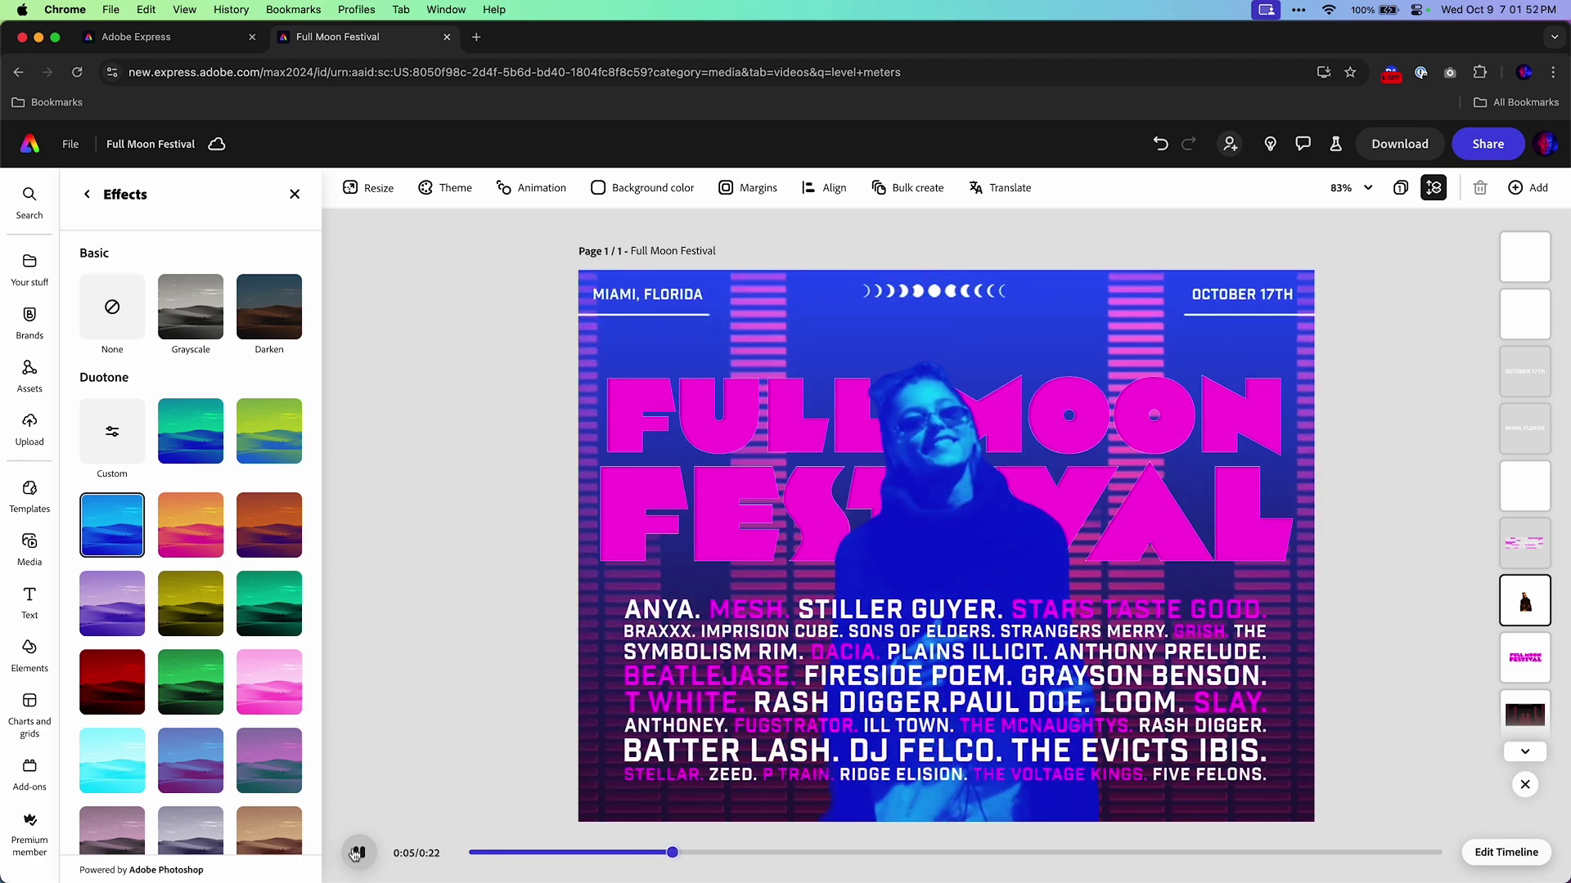
{"action": "left_click", "coordinate": [727, 426]}
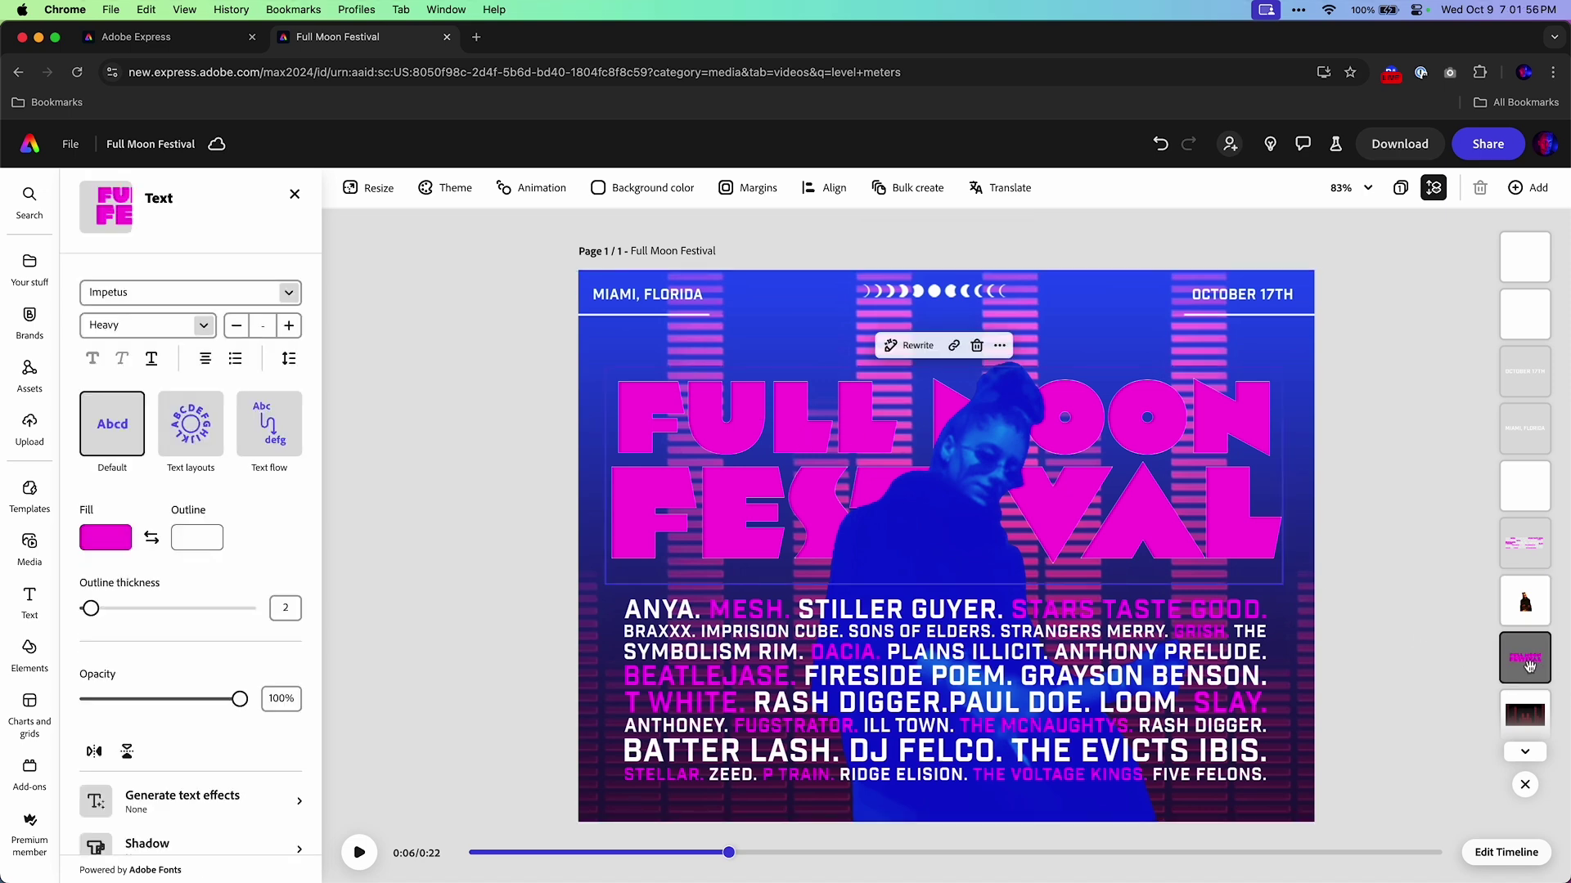
Step: Overlay a duplicate FULL MOON FESTIVAL title with no fill and outline thickness 11, then preview
{"action": "key", "text": "super+d"}
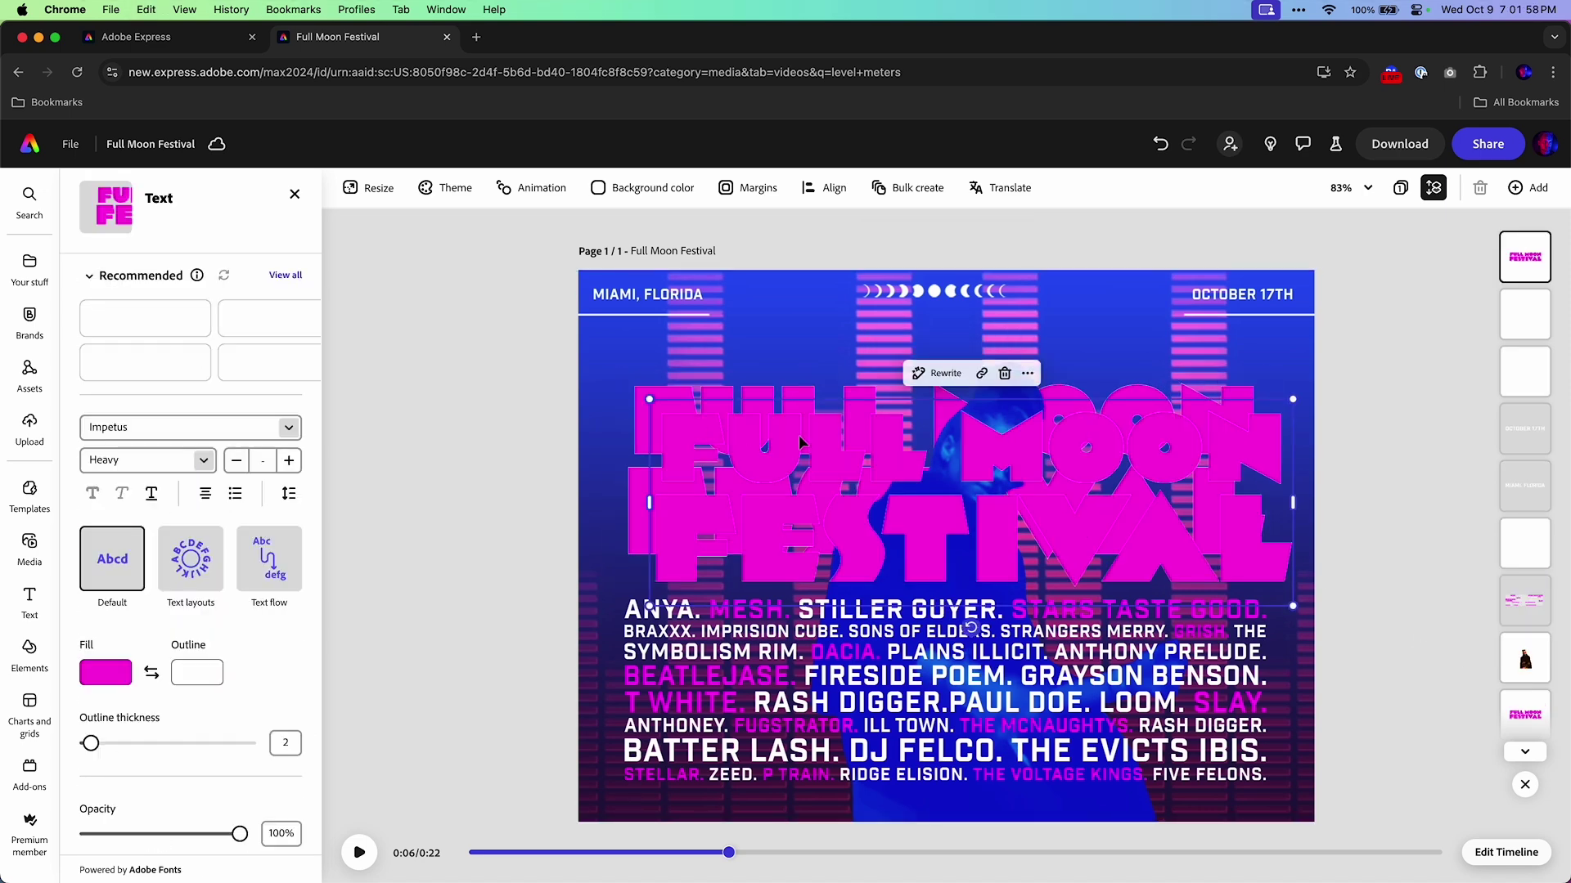
{"action": "left_click_drag", "start_coordinate": [800, 442], "coordinate": [760, 418]}
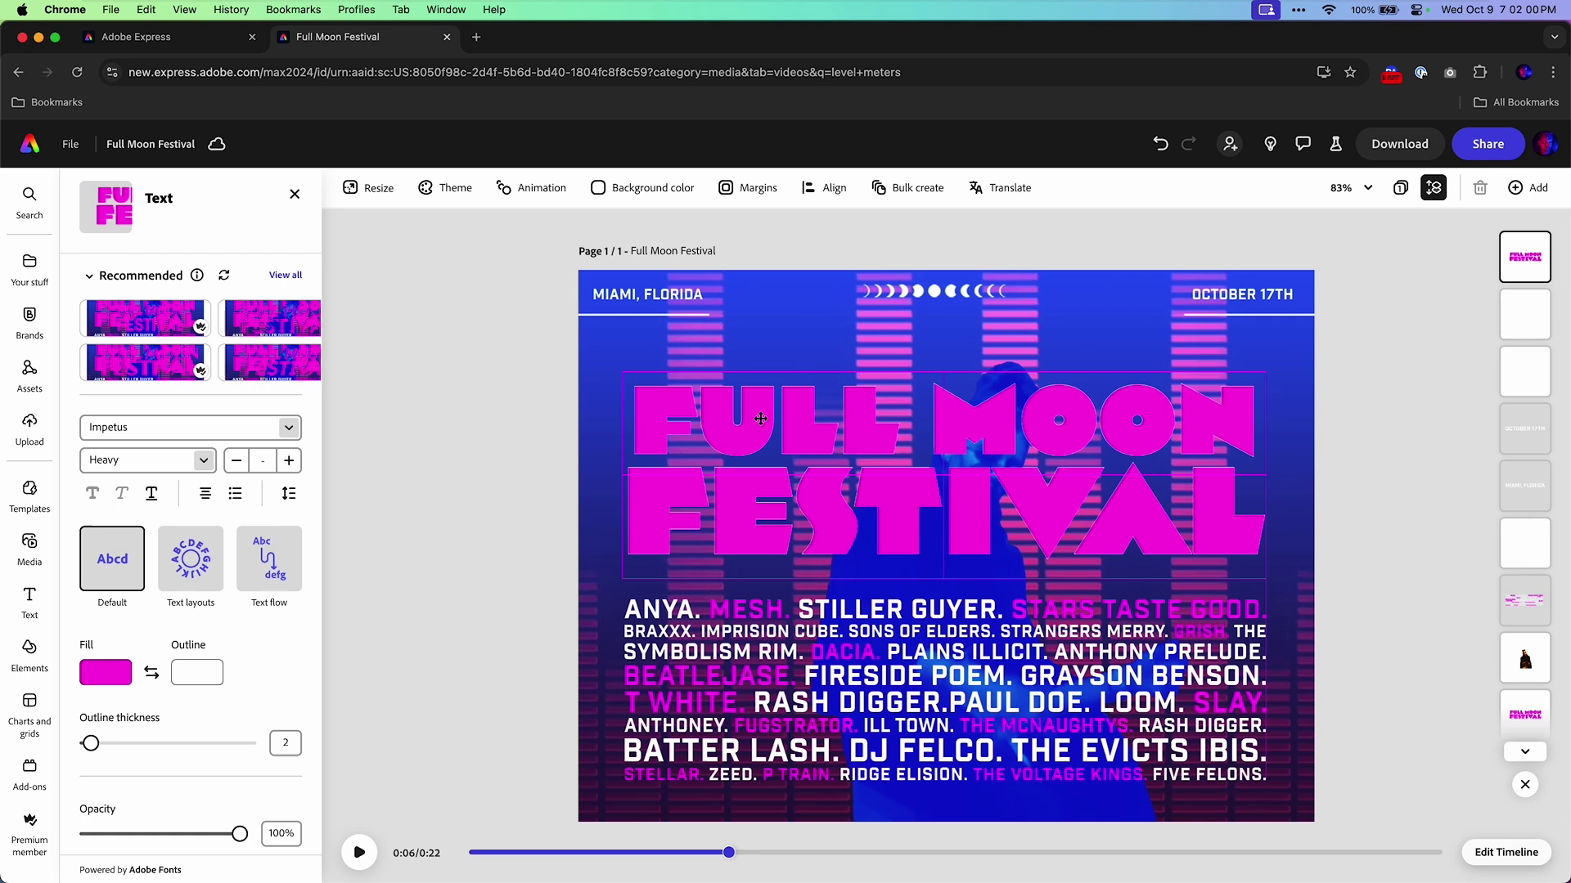
{"action": "left_click", "coordinate": [106, 674]}
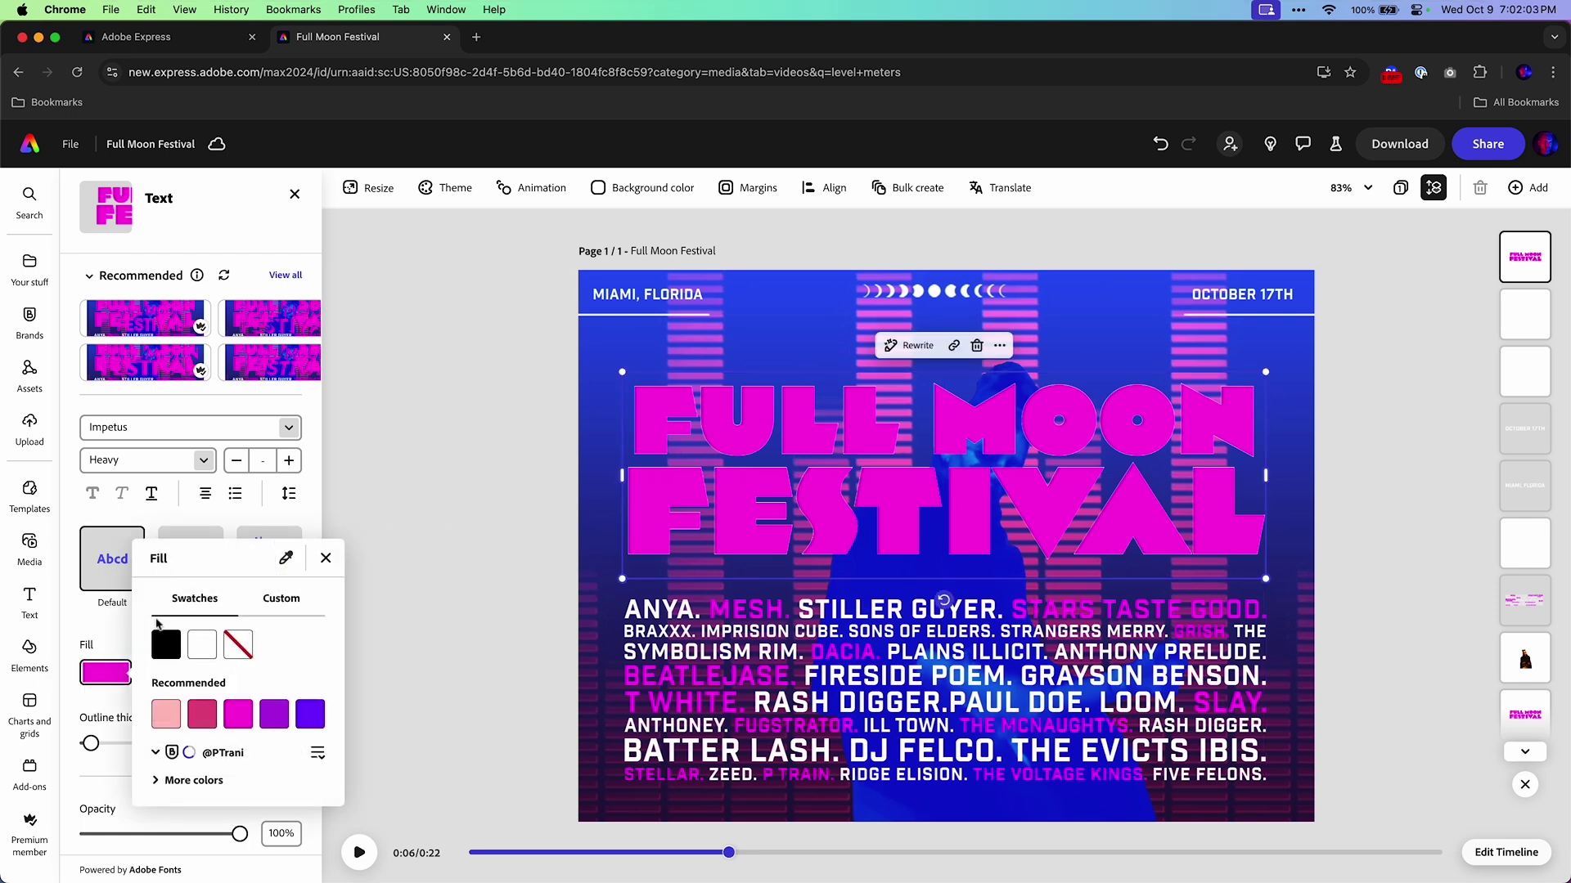
{"action": "left_click", "coordinate": [235, 635]}
{"action": "mouse_move", "coordinate": [90, 744]}
{"action": "left_mouse_down"}
{"action": "mouse_move", "coordinate": [123, 747]}
{"action": "mouse_move", "coordinate": [106, 746]}
{"action": "left_mouse_up"}
{"action": "left_click", "coordinate": [472, 857]}
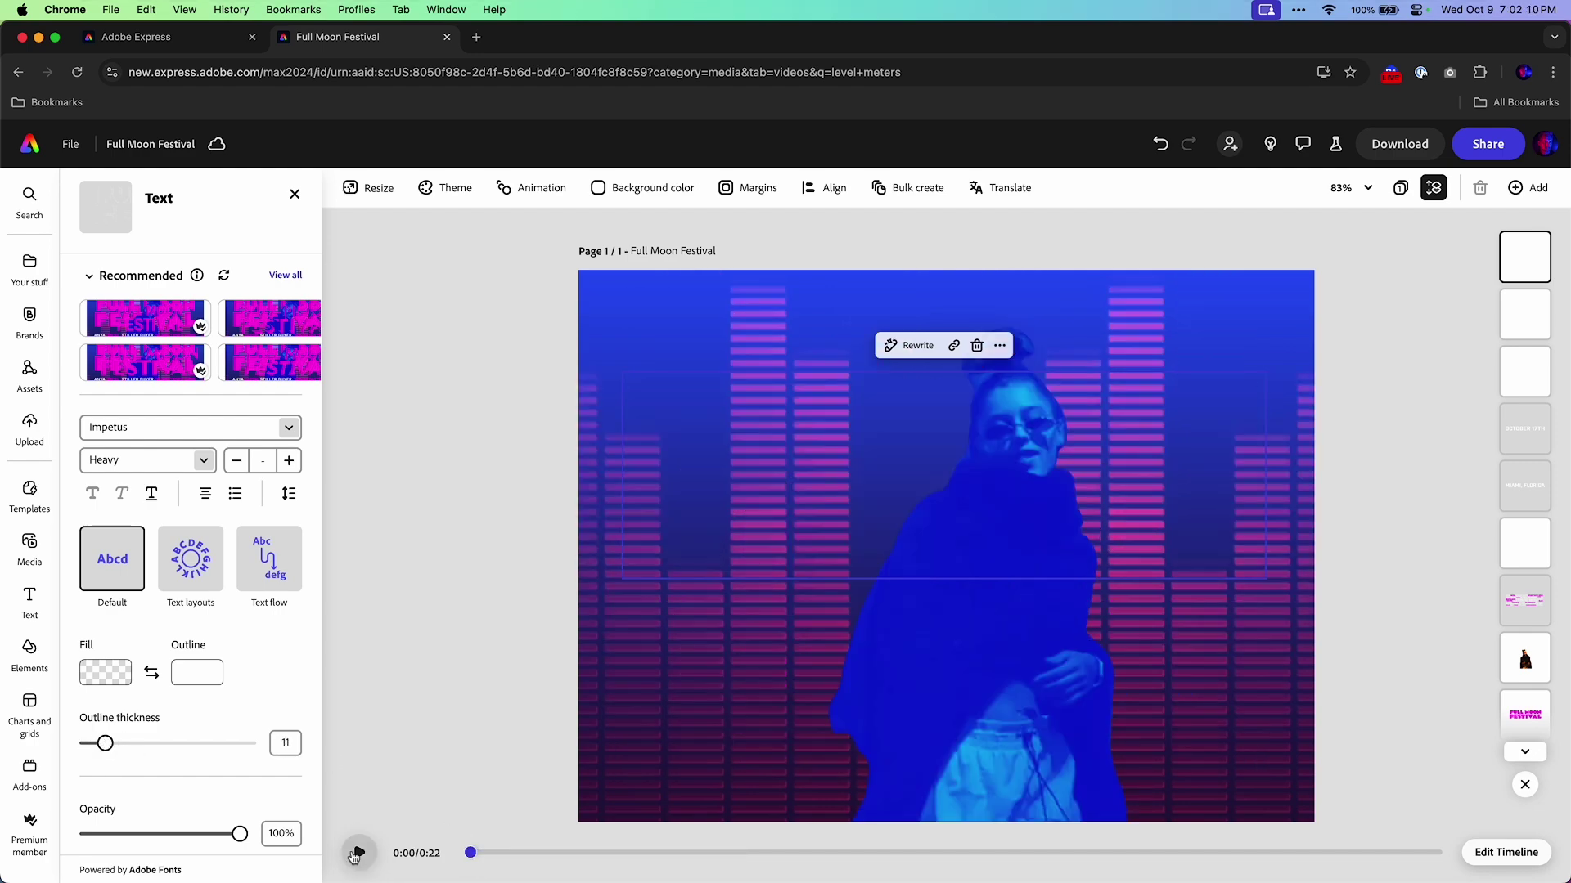
{"action": "left_click", "coordinate": [359, 852]}
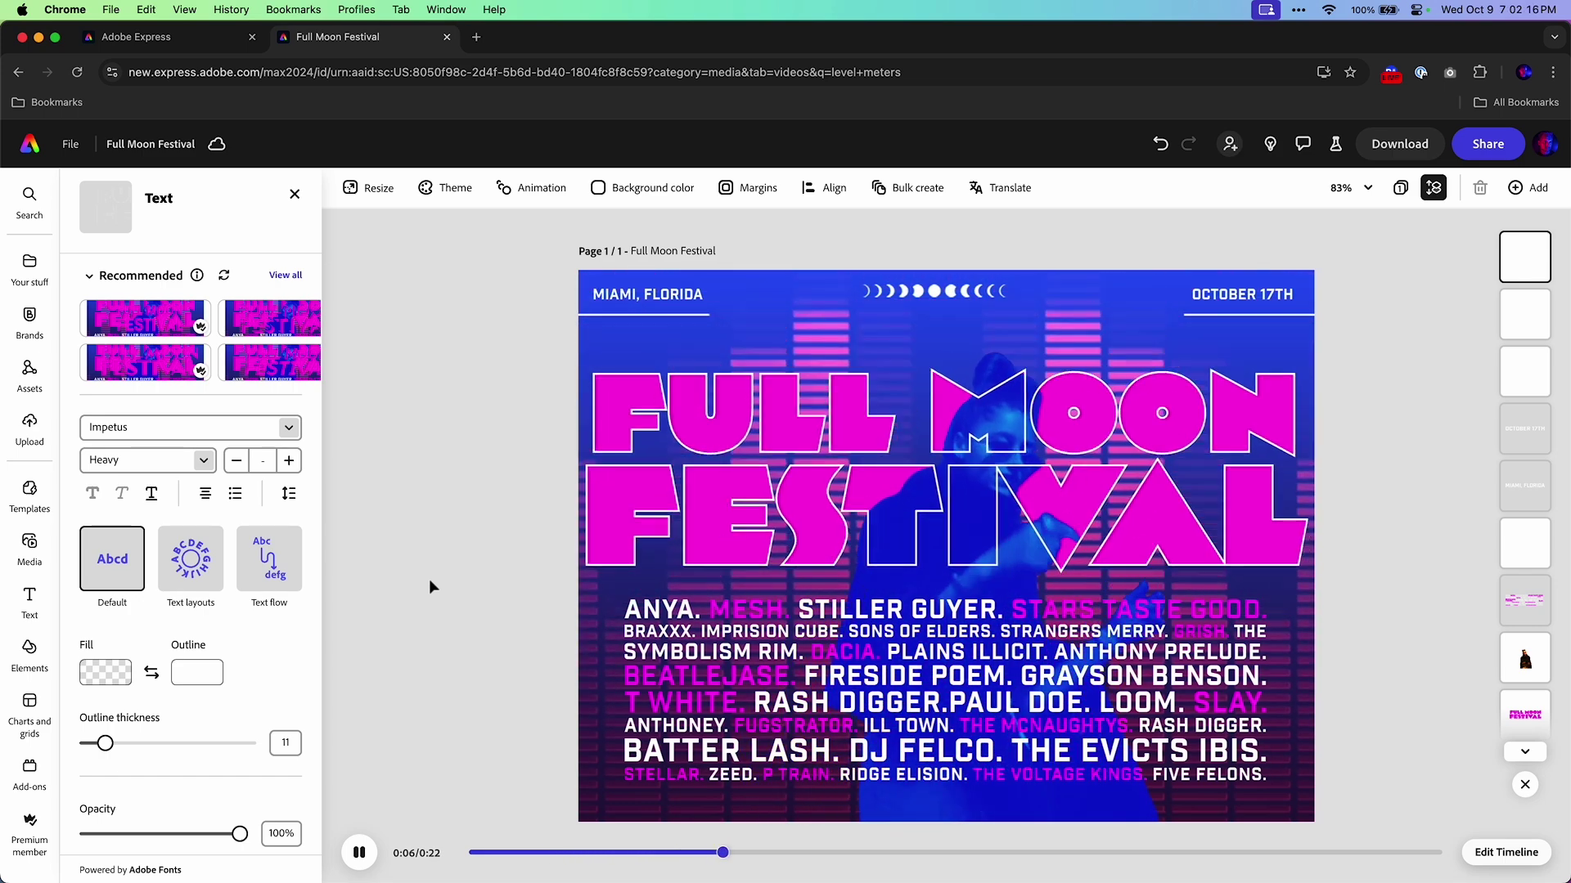
Step: Preview playback from 0:17 into the DJ scene, then return to 0:17
{"action": "left_click", "coordinate": [1485, 854]}
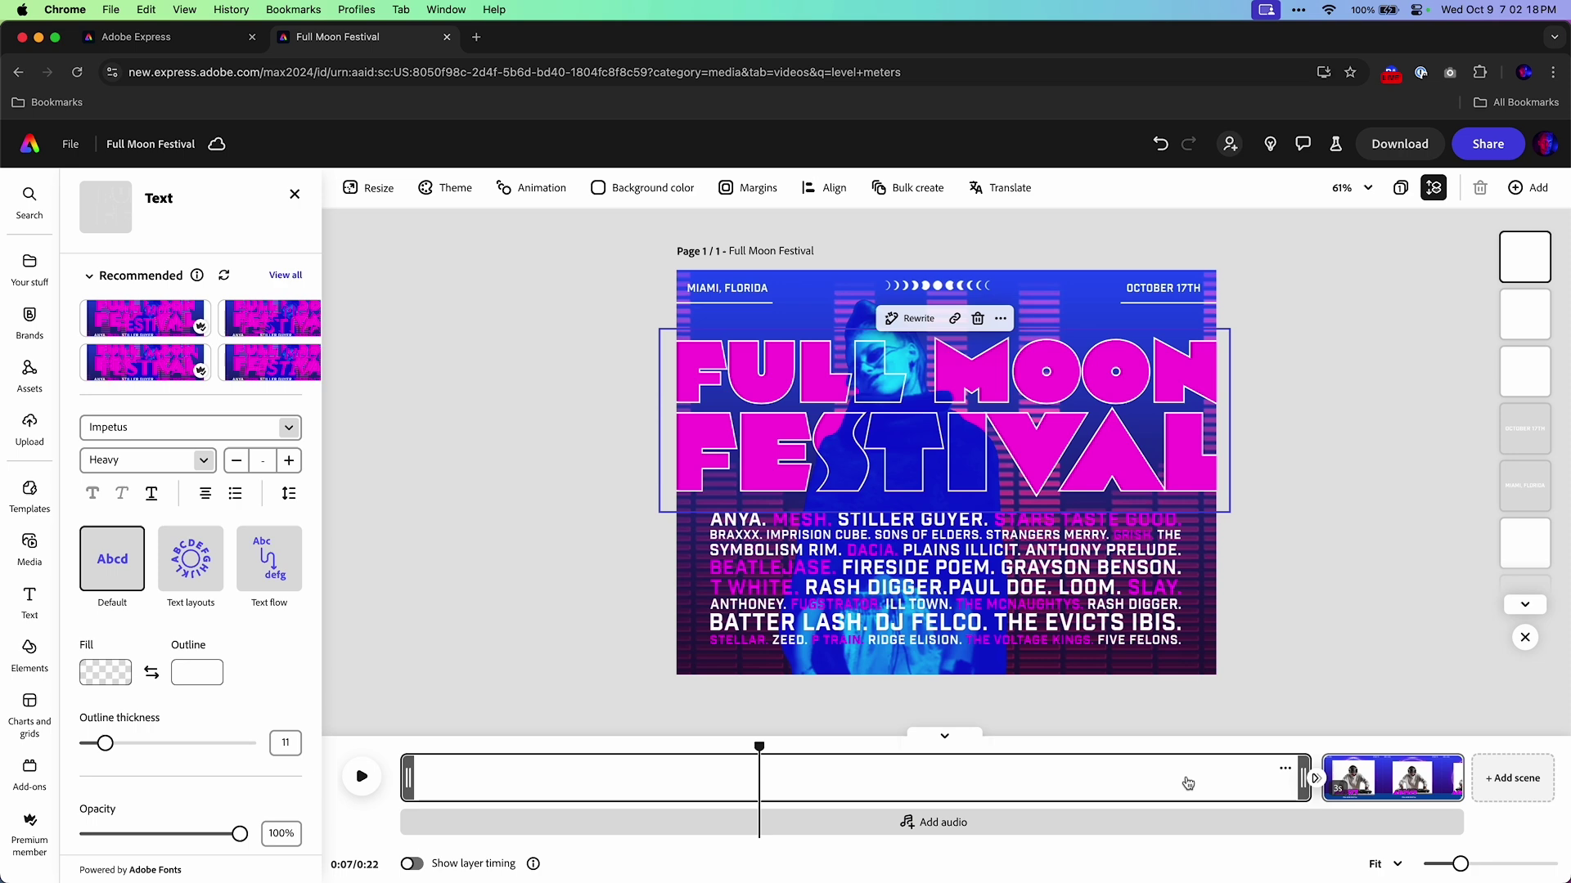
{"action": "left_click", "coordinate": [1232, 746]}
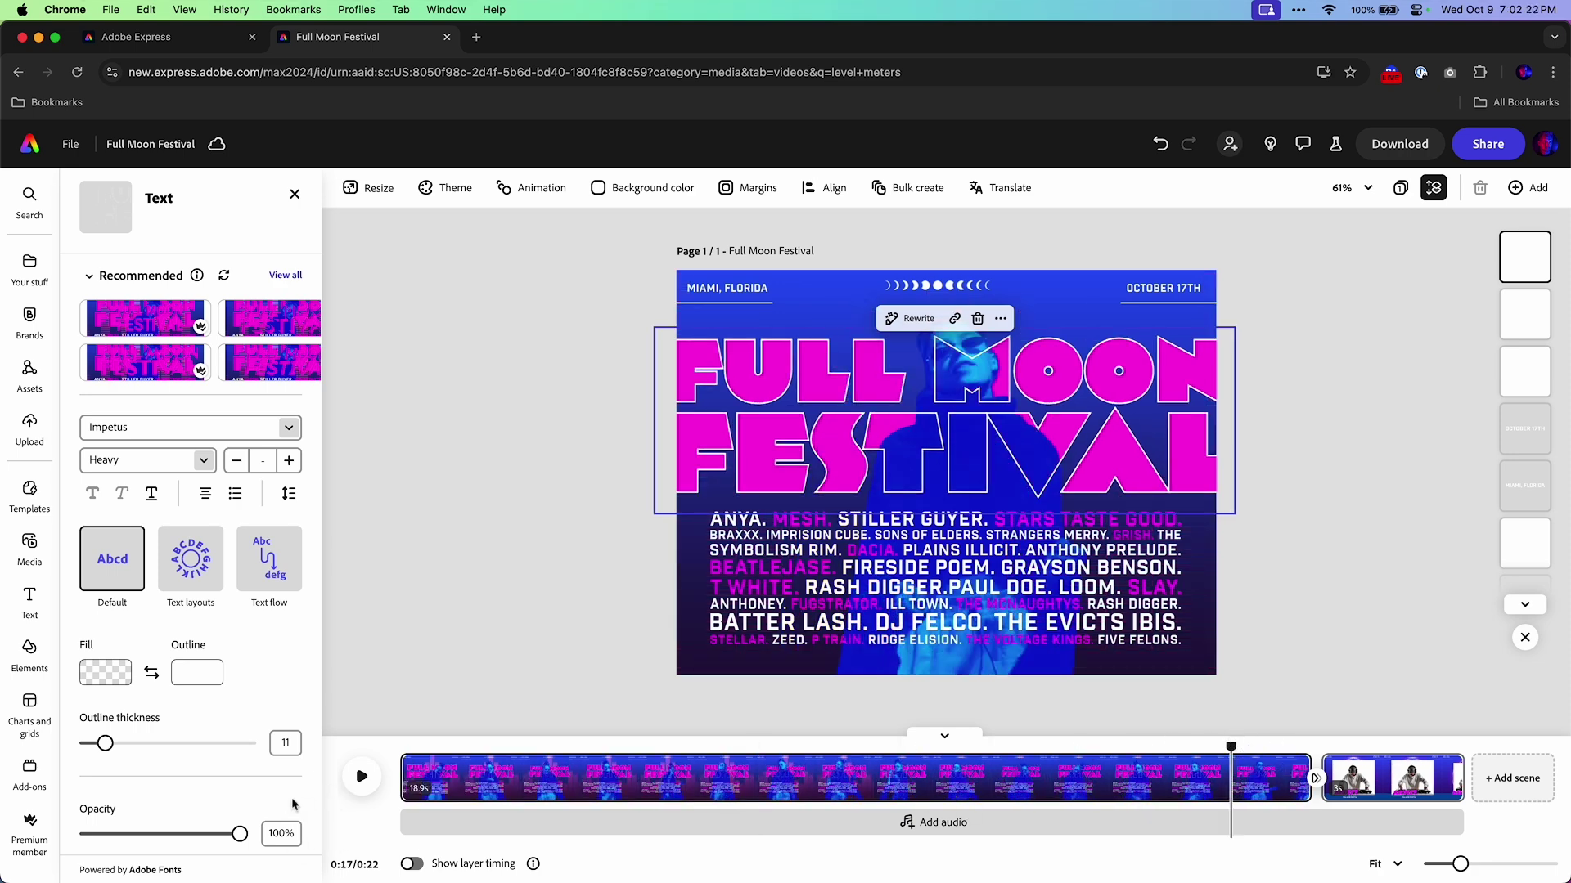
{"action": "left_click", "coordinate": [362, 775]}
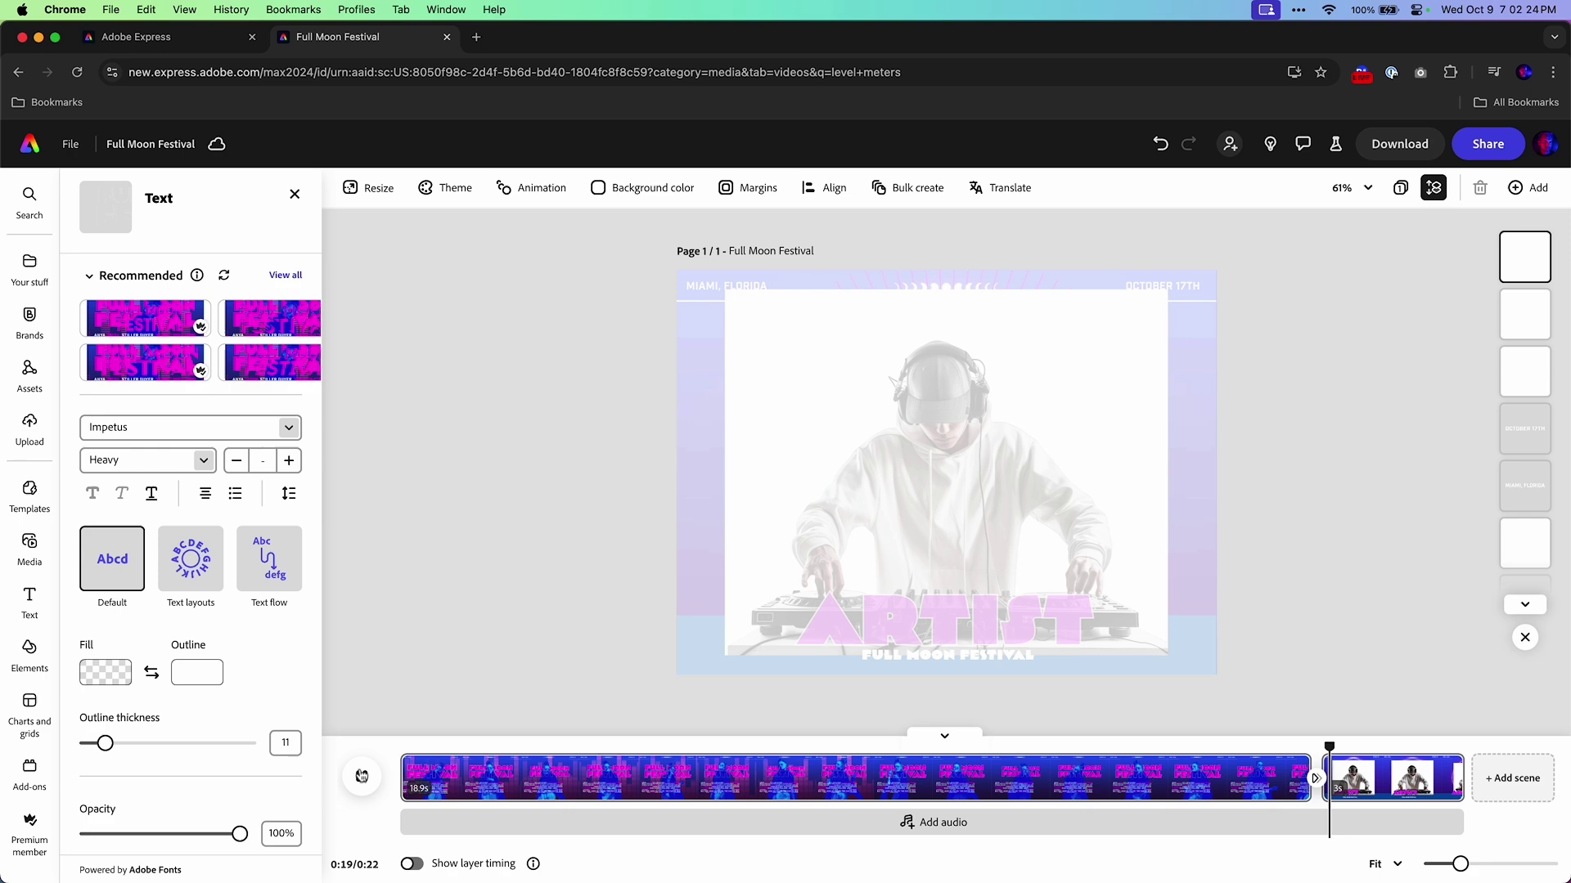
{"action": "left_click", "coordinate": [1182, 744]}
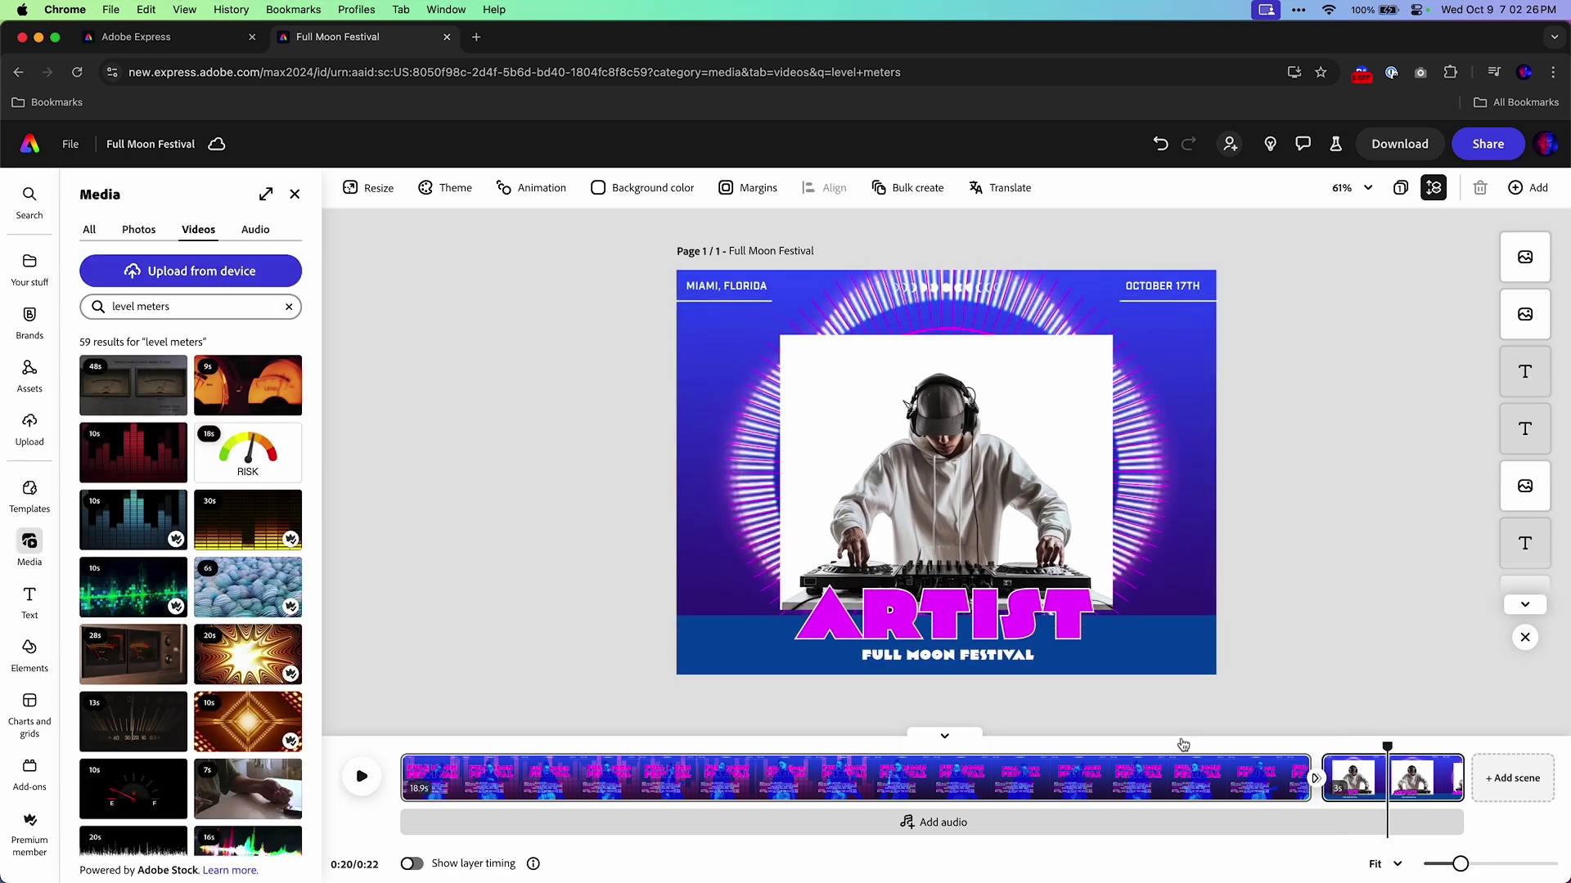
{"action": "left_click", "coordinate": [1231, 743]}
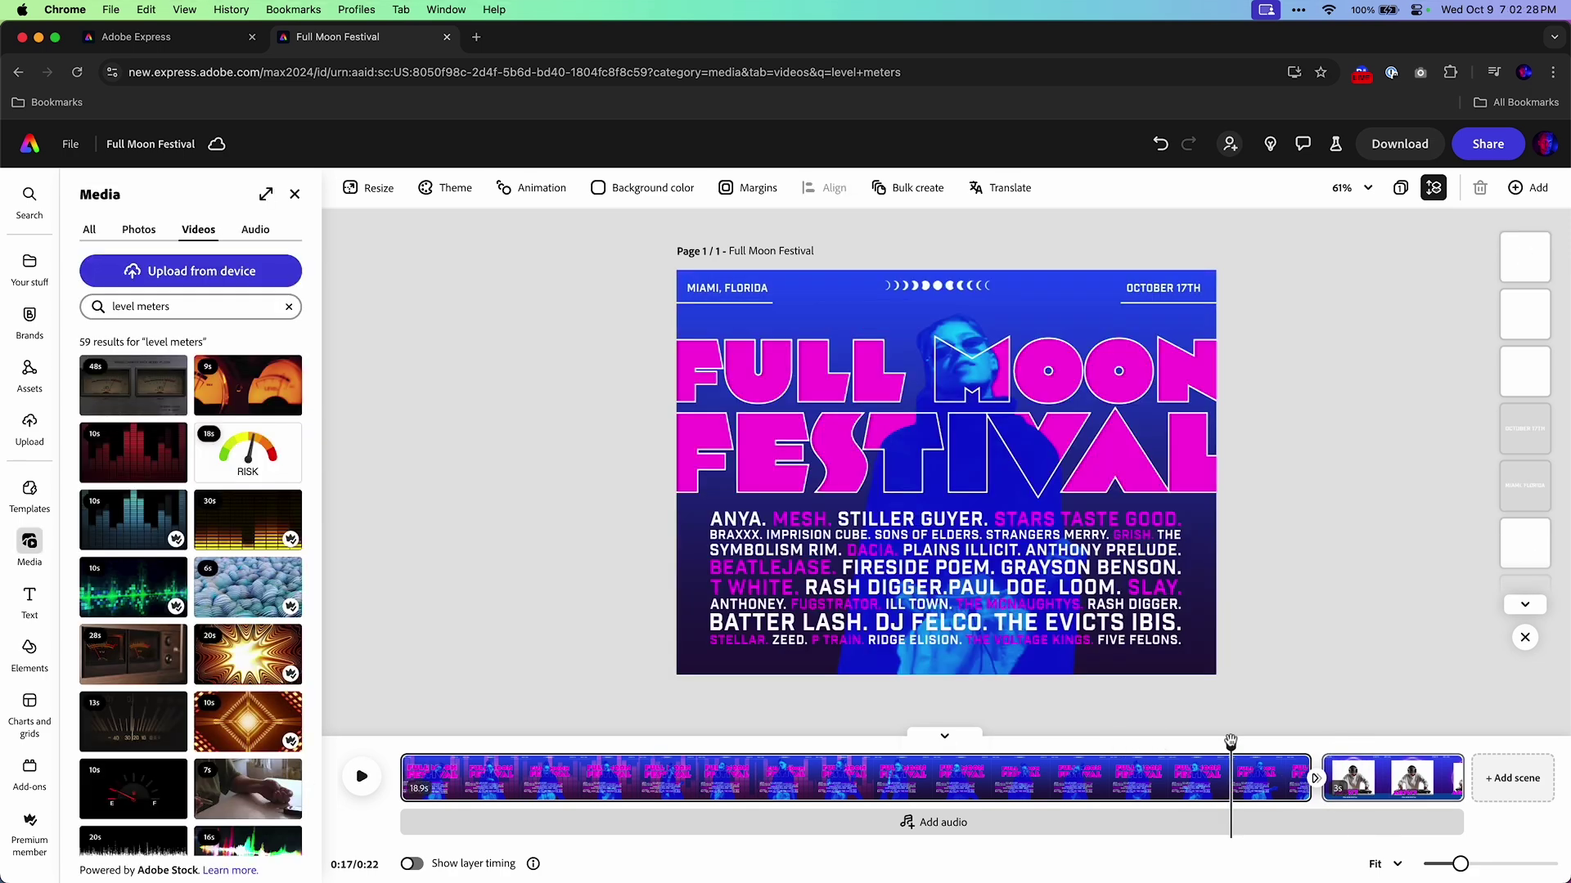
Step: Search stock videos for 'light leaks' and scroll through the results
{"action": "left_click", "coordinate": [289, 307]}
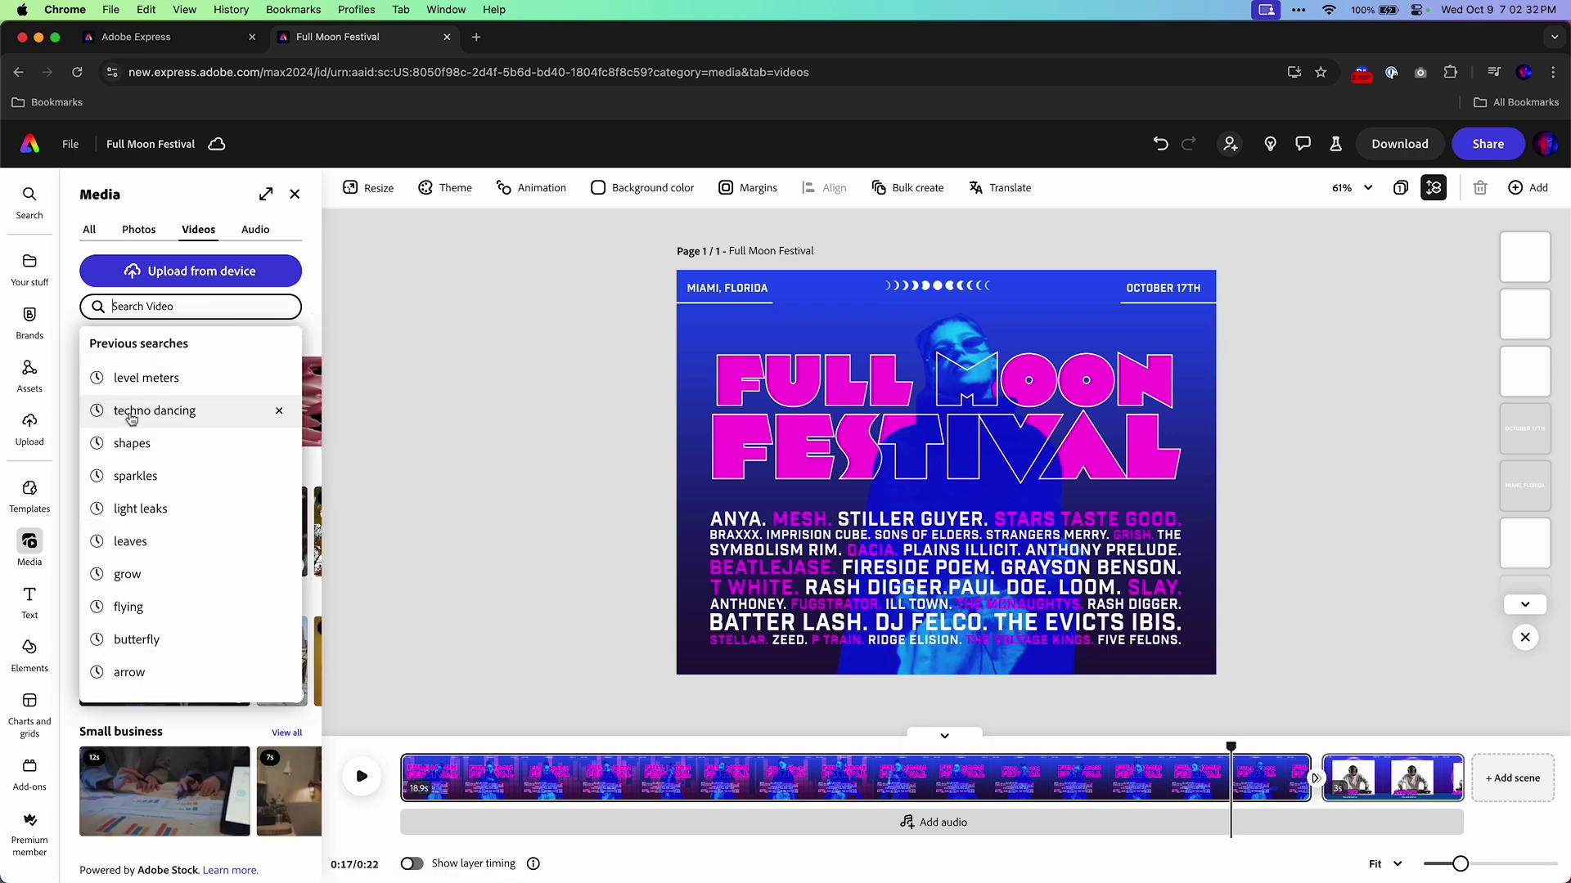
{"action": "left_click", "coordinate": [156, 509]}
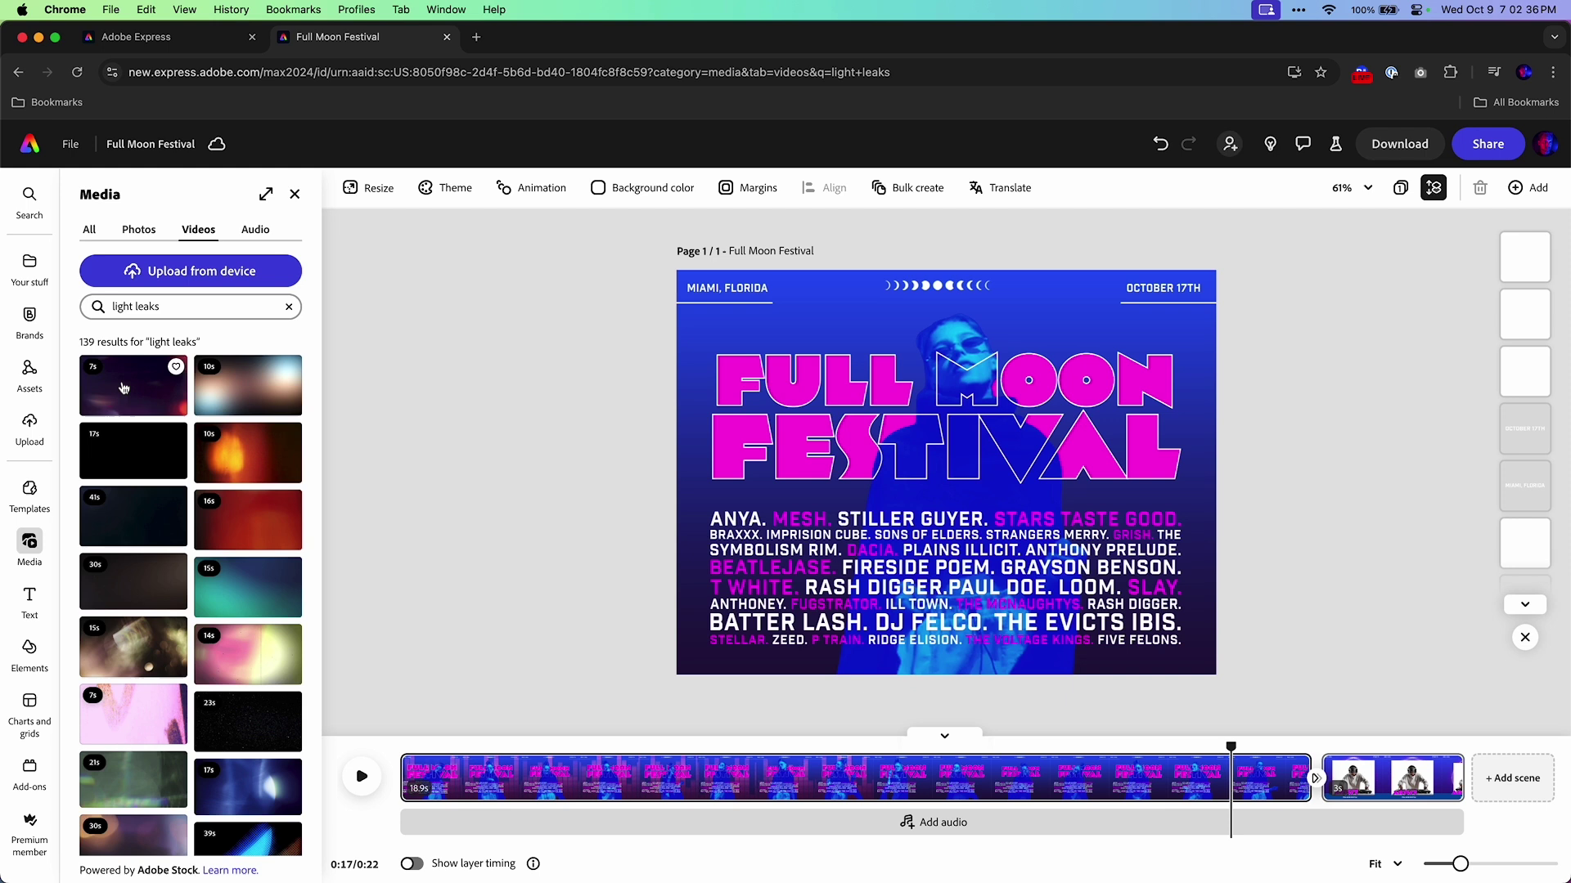
{"action": "scroll", "coordinate": [231, 548], "scroll_direction": "down", "scroll_amount": 3}
{"action": "scroll", "coordinate": [232, 550], "scroll_direction": "down", "scroll_amount": 10}
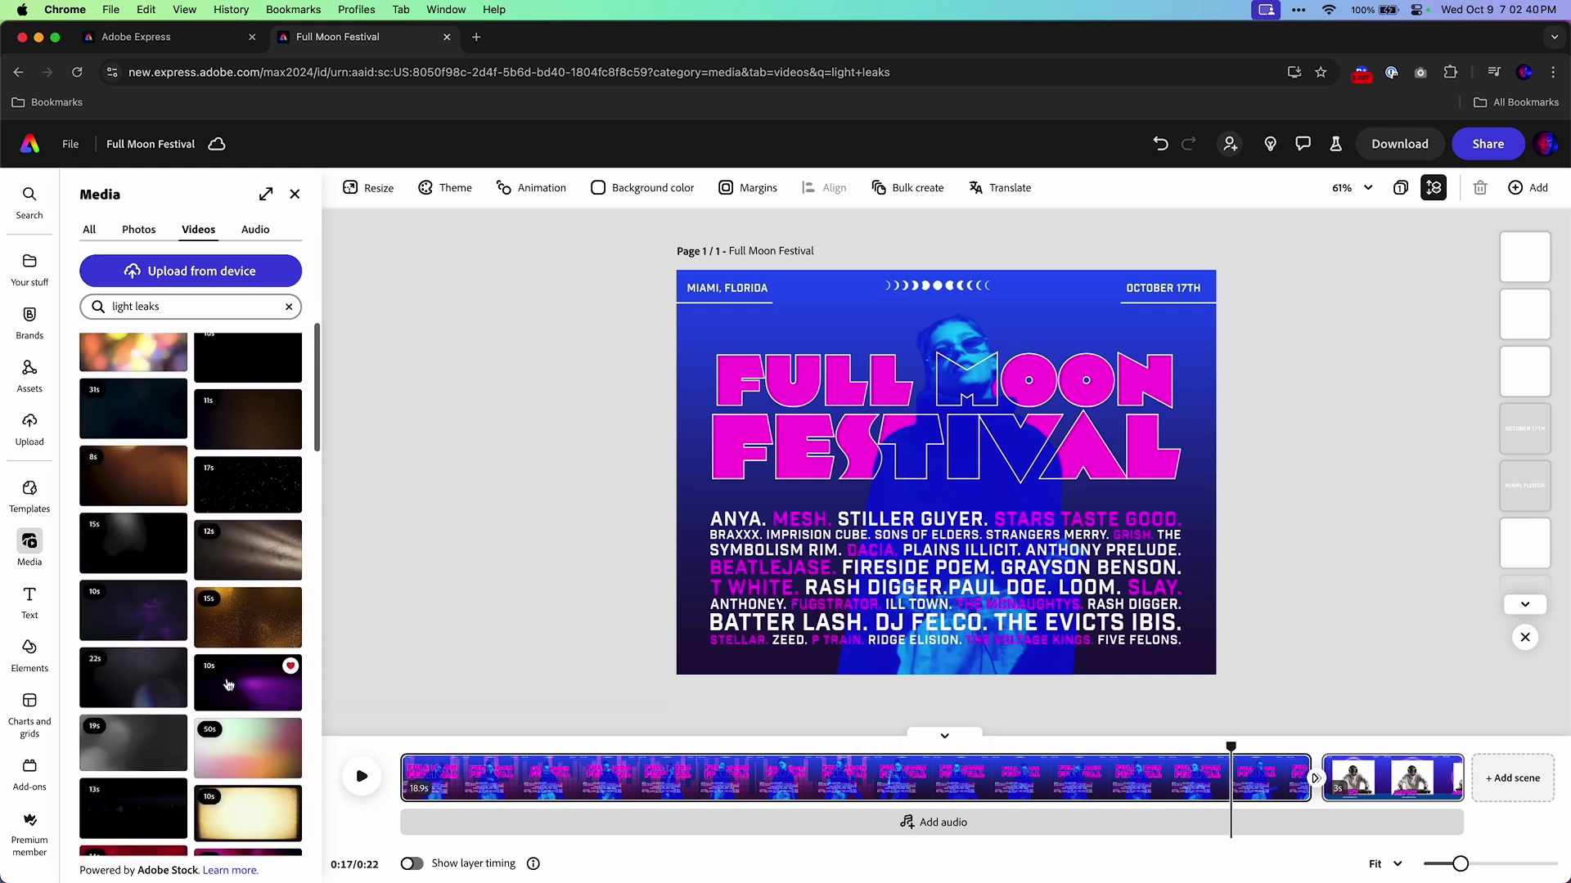
Step: Add a dark light-leak clip and shorten the first scene to about 3 seconds
{"action": "left_click", "coordinate": [244, 679]}
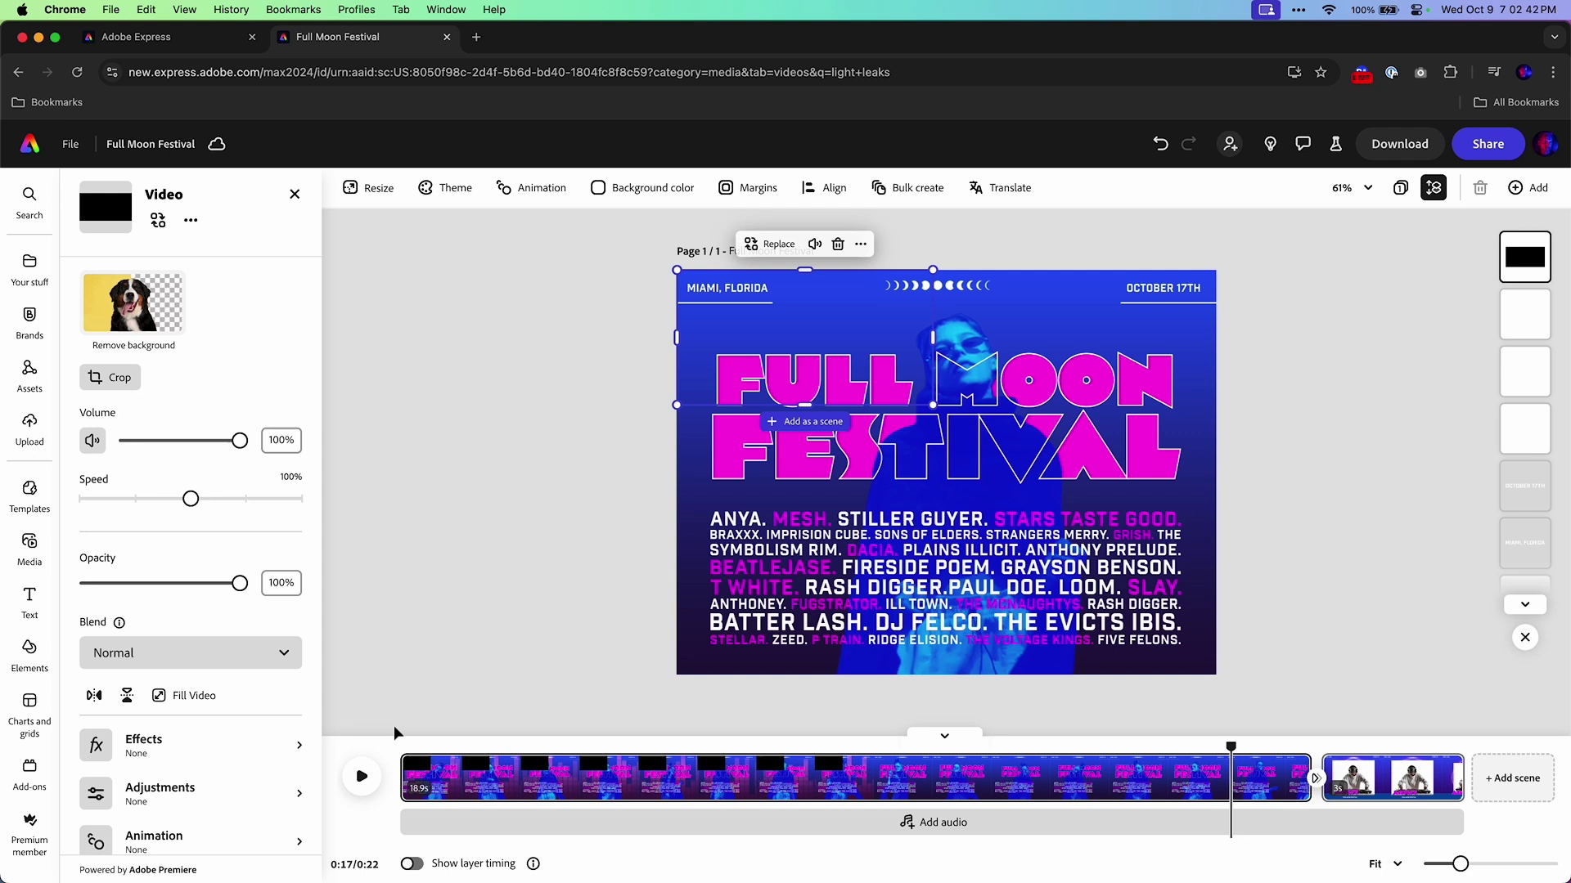
{"action": "key", "text": "Delete"}
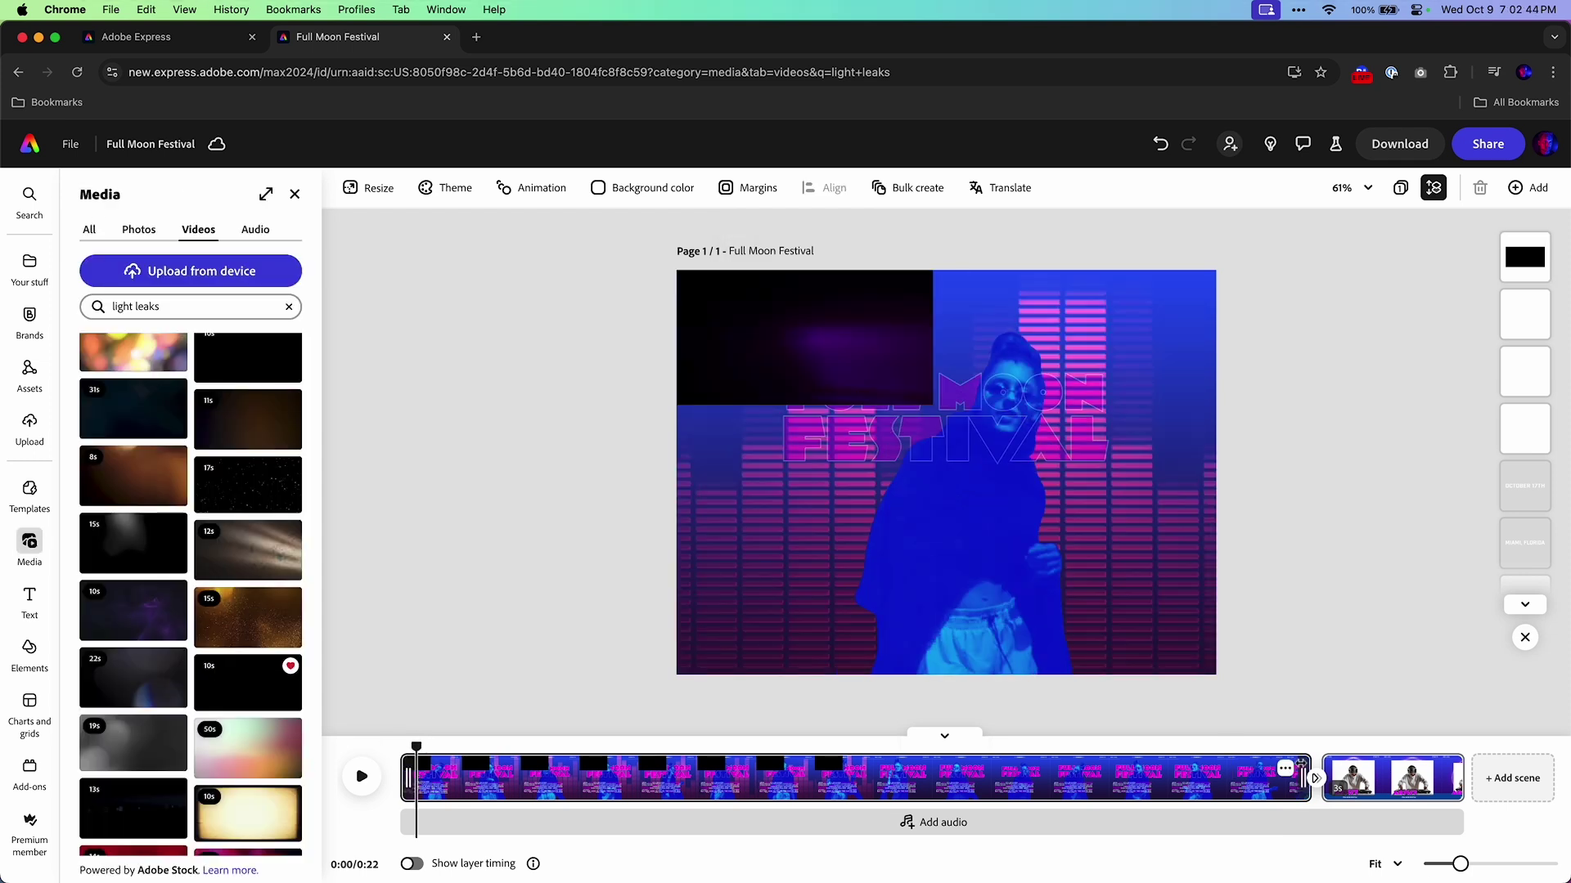
{"action": "left_click_drag", "start_coordinate": [665, 765], "coordinate": [553, 763]}
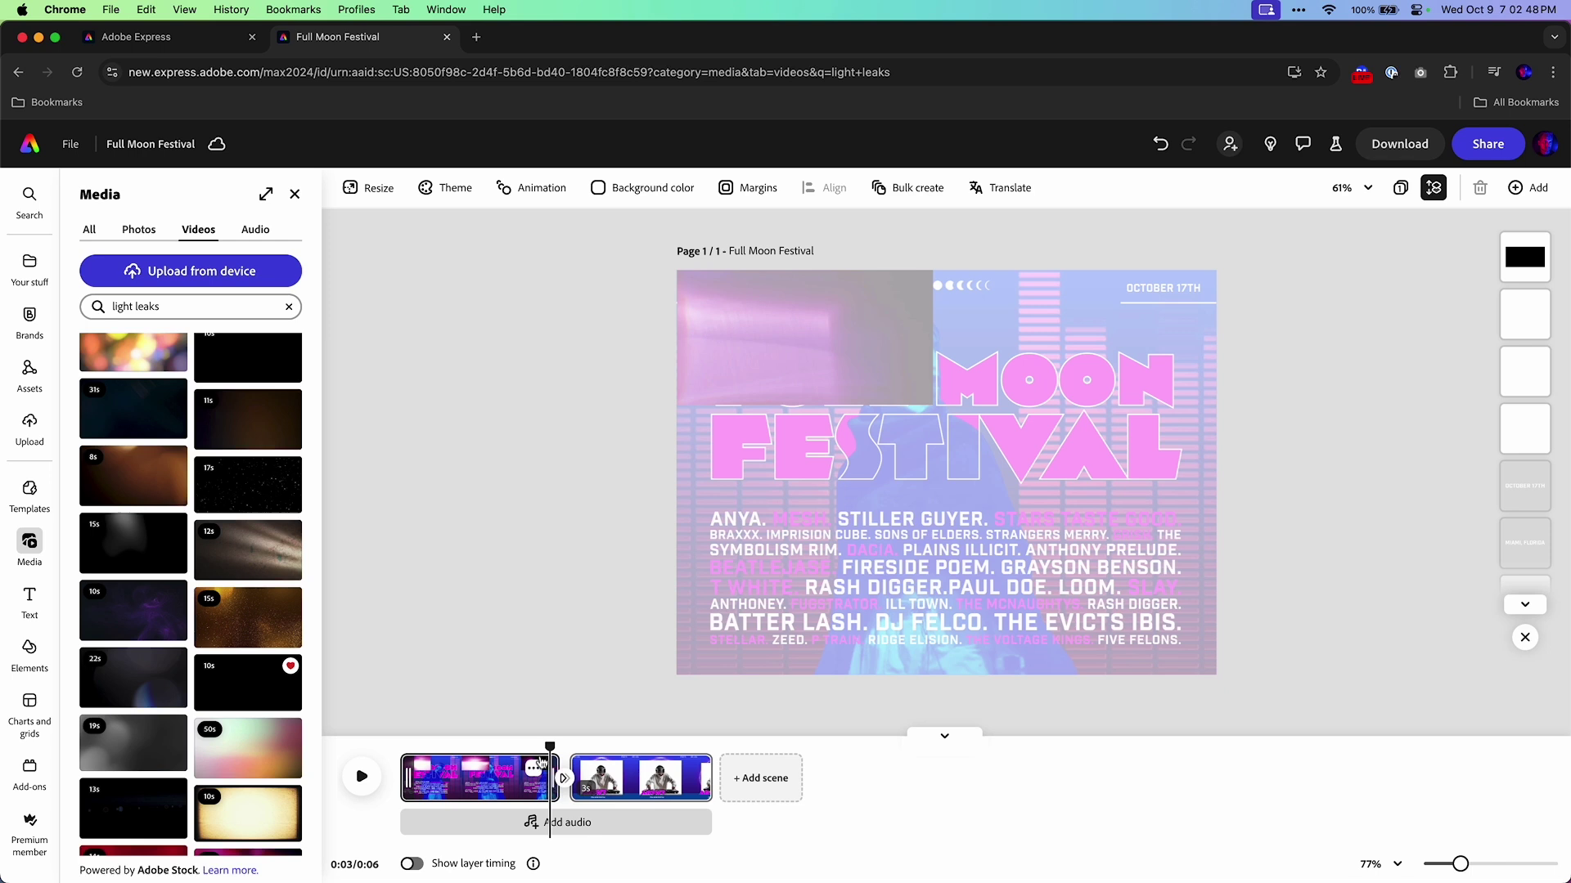
{"action": "left_click", "coordinate": [409, 746]}
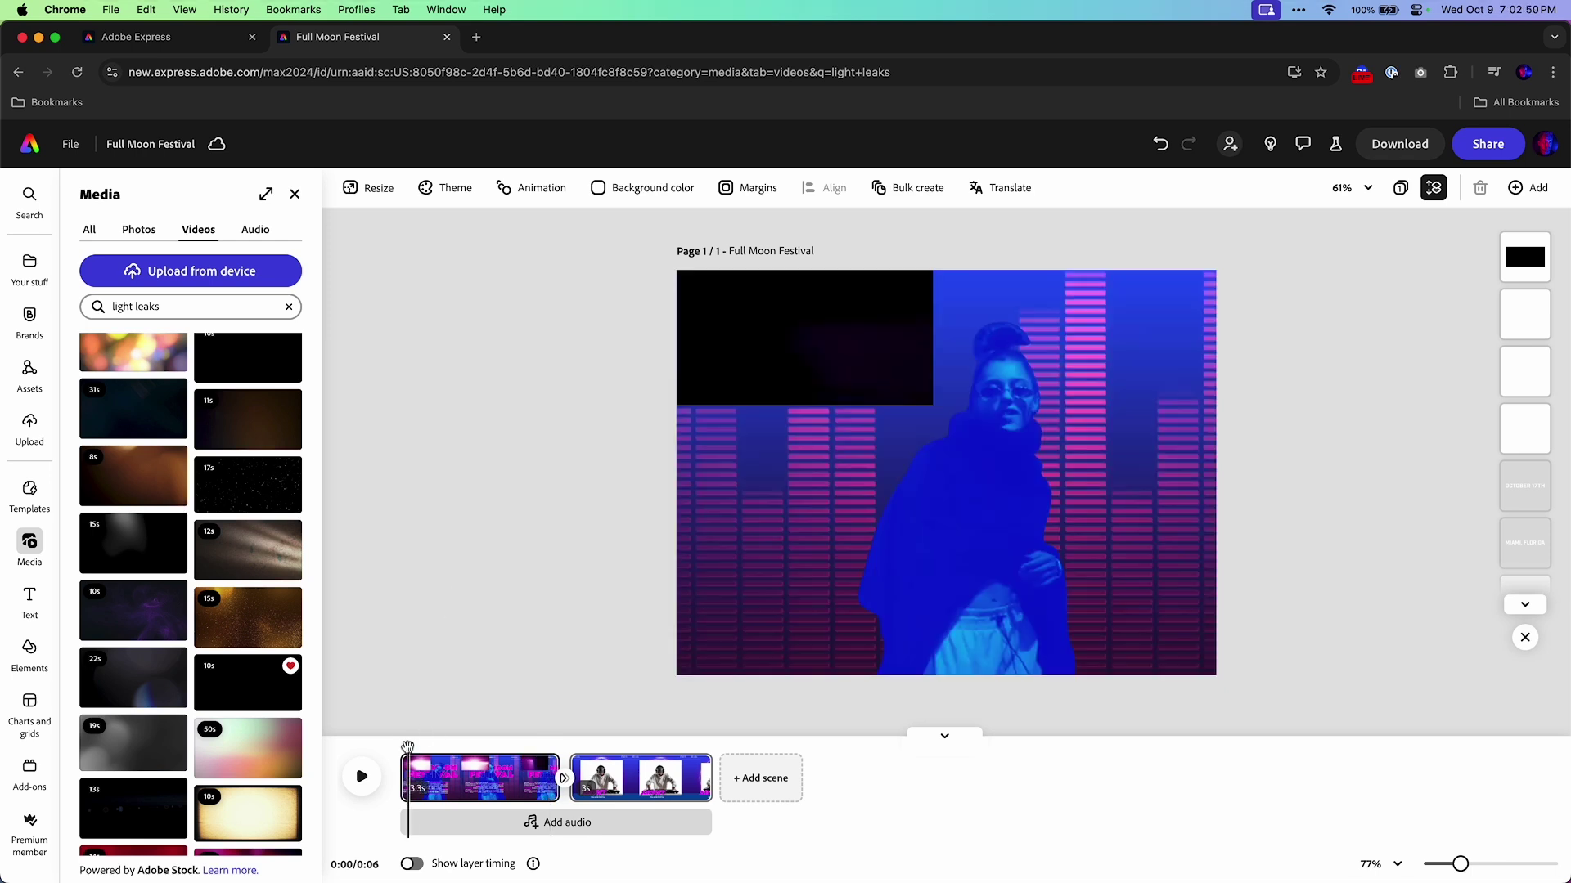
Step: Make the light-leak video fill the page with Screen blend mode, then preview it
{"action": "left_click", "coordinate": [768, 336]}
{"action": "left_click", "coordinate": [186, 696]}
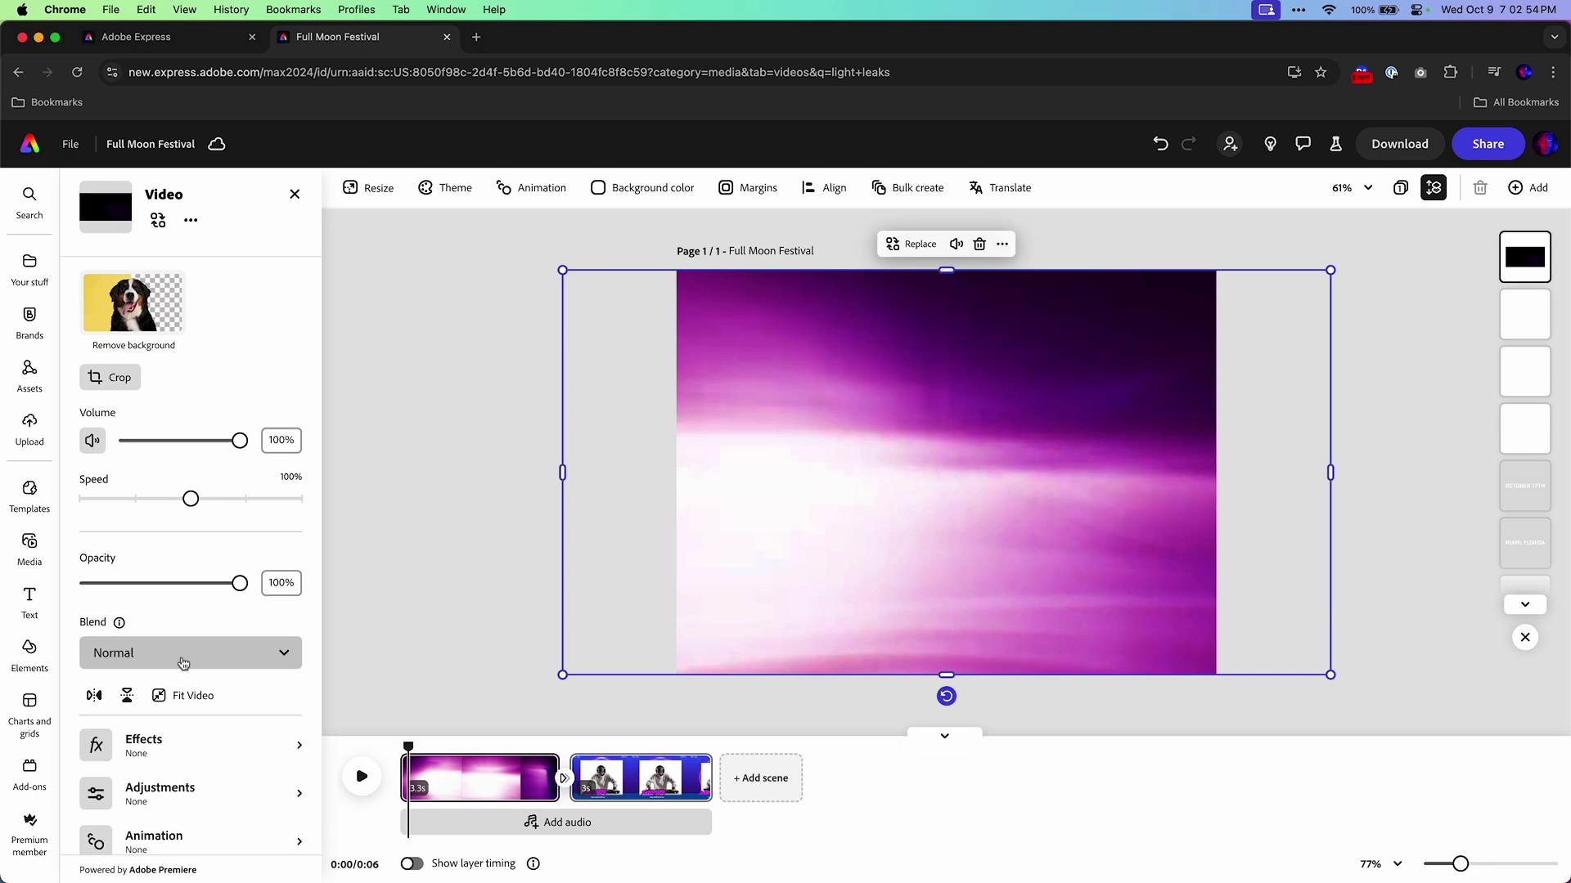
{"action": "left_click", "coordinate": [181, 659]}
{"action": "left_click", "coordinate": [182, 596]}
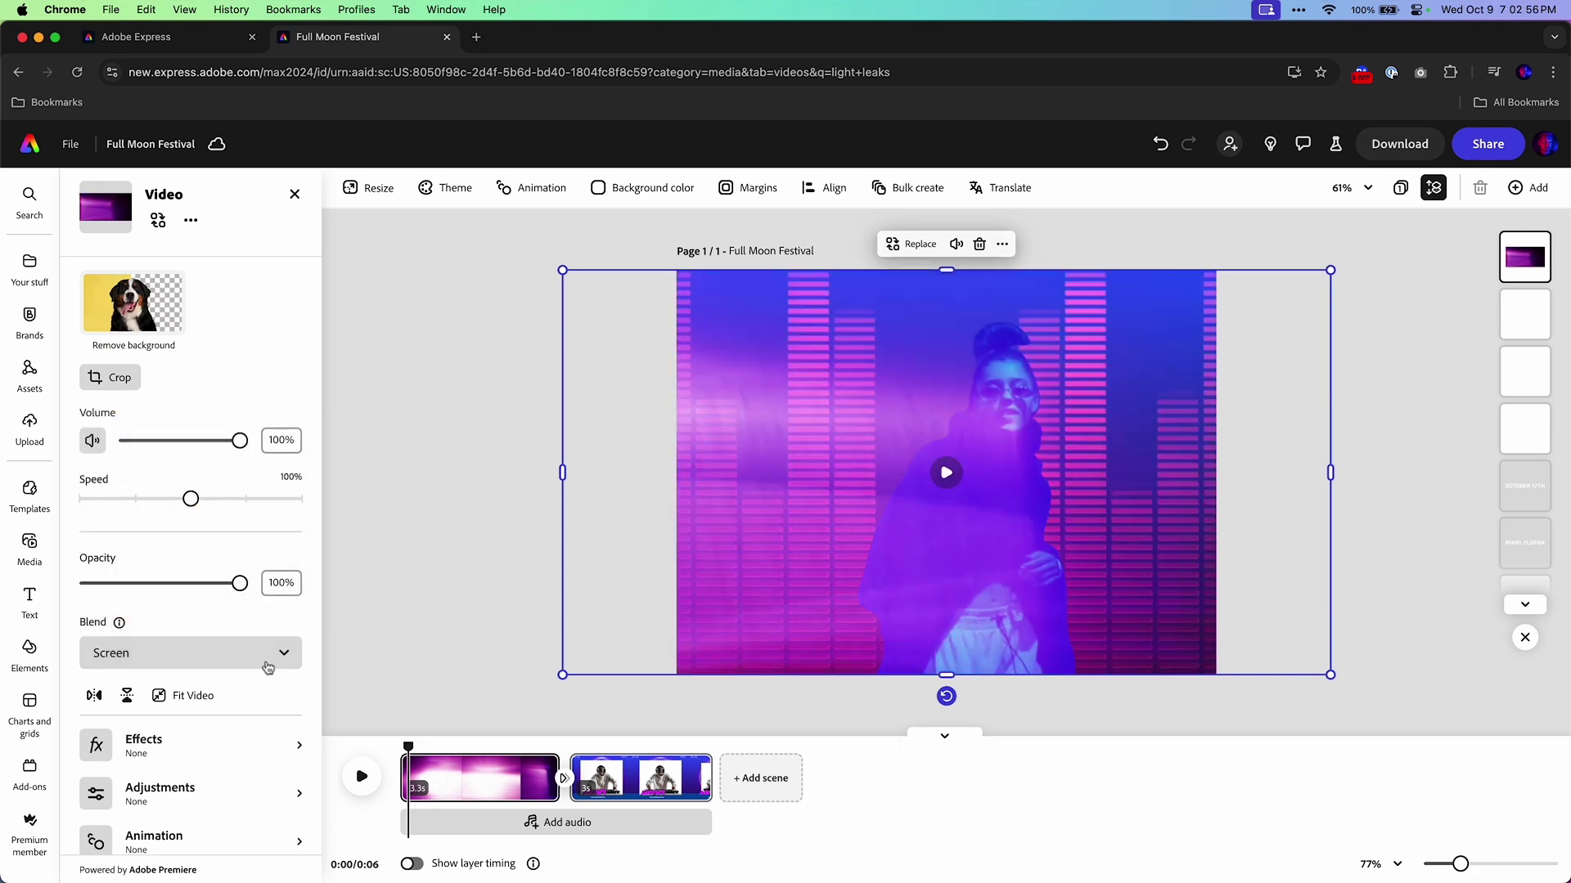
{"action": "left_click", "coordinate": [360, 776]}
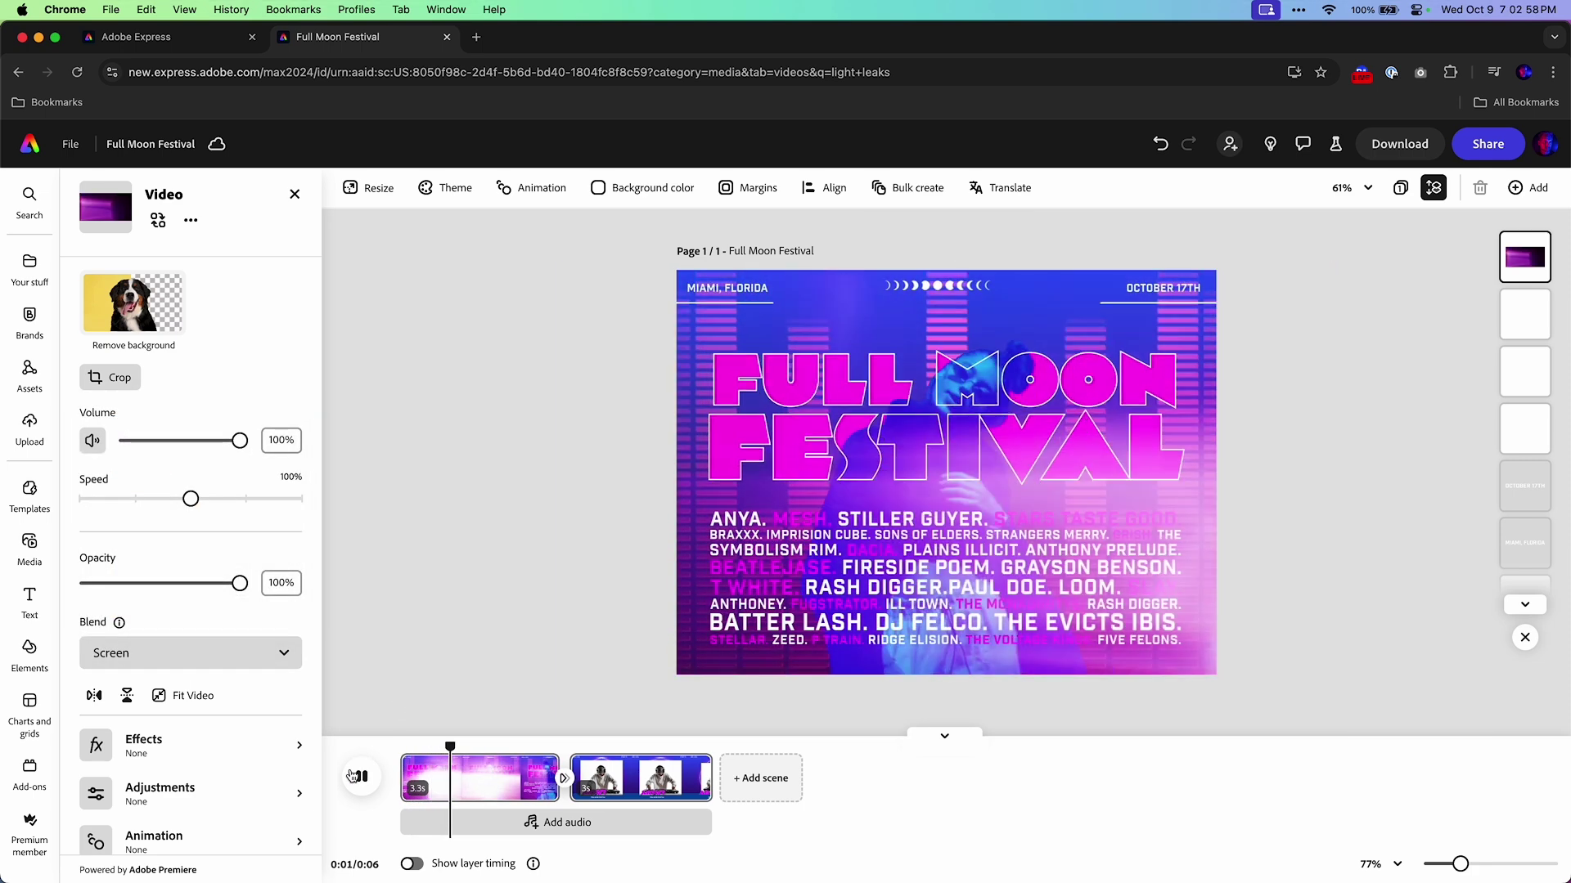
{"action": "left_click", "coordinate": [354, 776]}
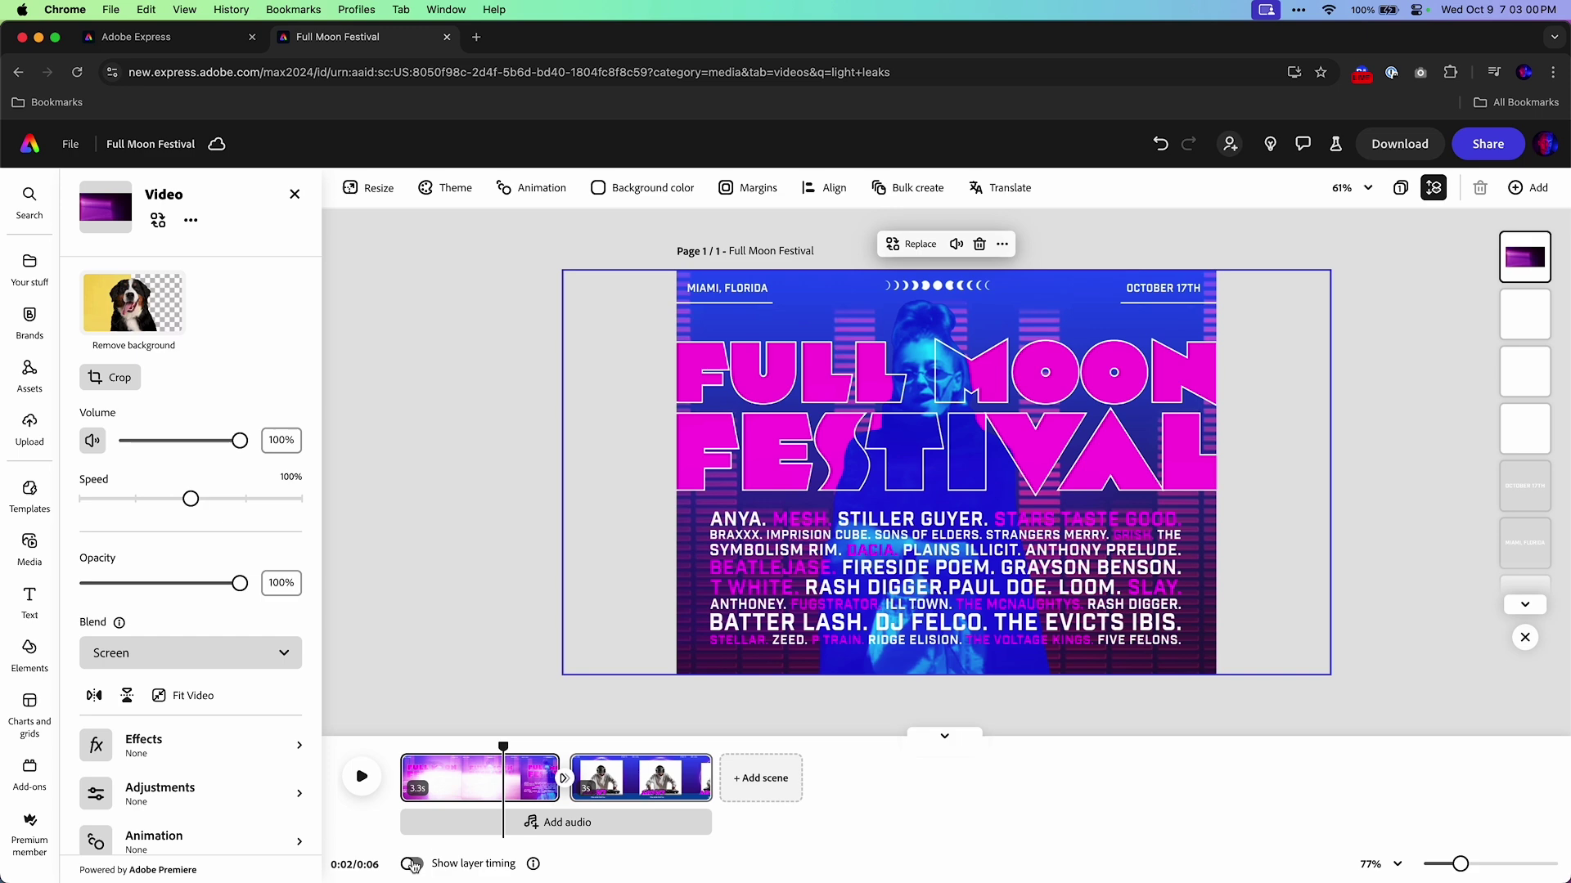
Step: Shift the light leak's layer timing later toward the scene end and preview the transition
{"action": "left_click", "coordinate": [412, 864]}
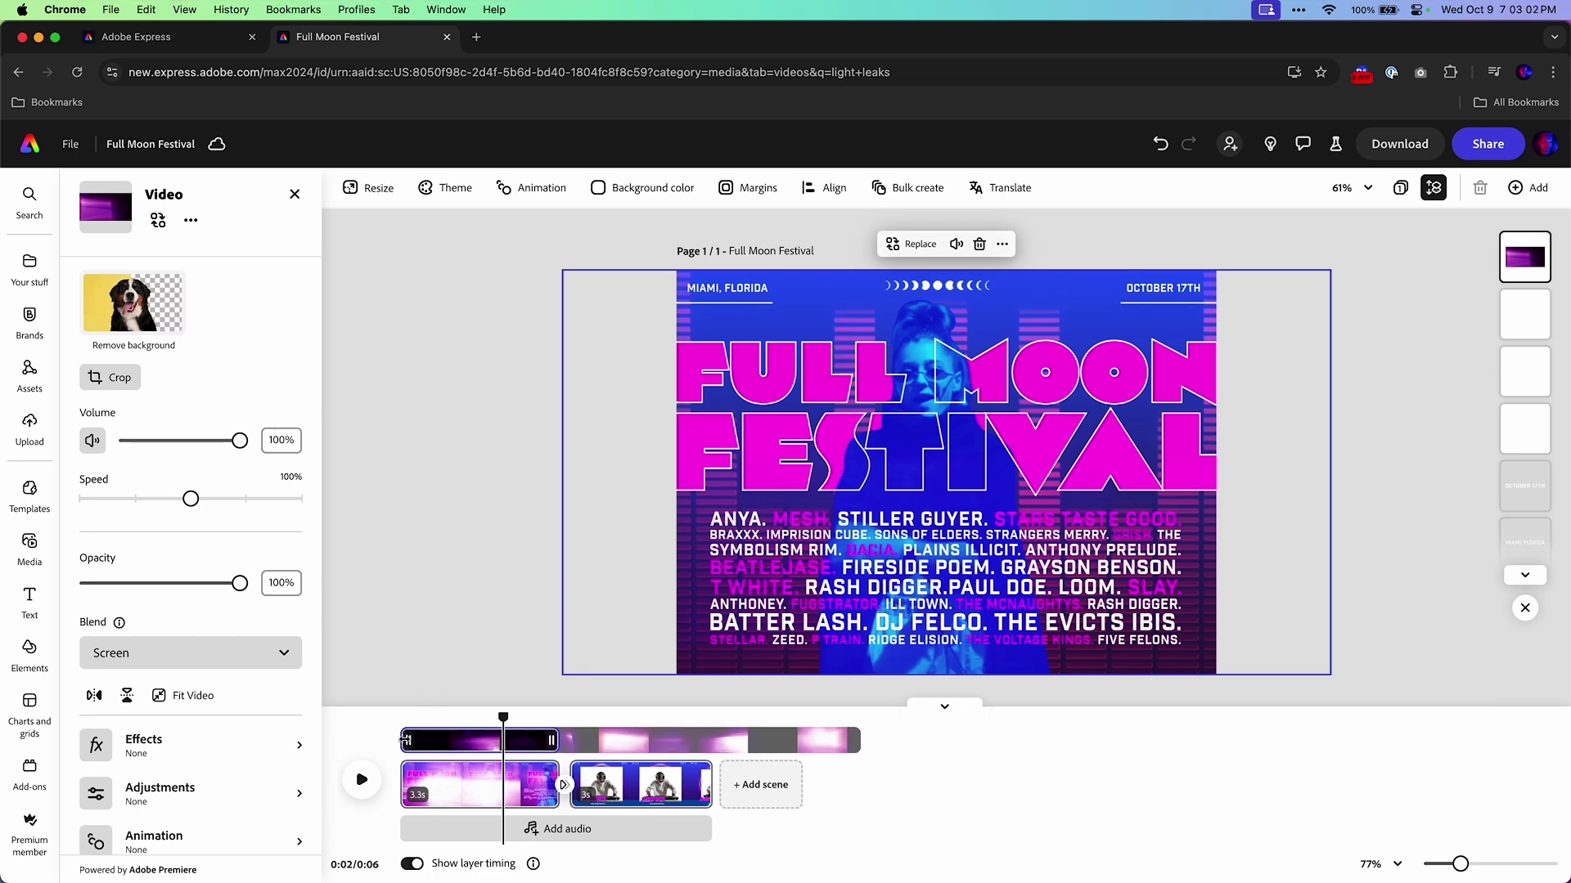
{"action": "left_click_drag", "start_coordinate": [404, 740], "coordinate": [488, 741]}
{"action": "left_click_drag", "start_coordinate": [592, 740], "coordinate": [674, 740]}
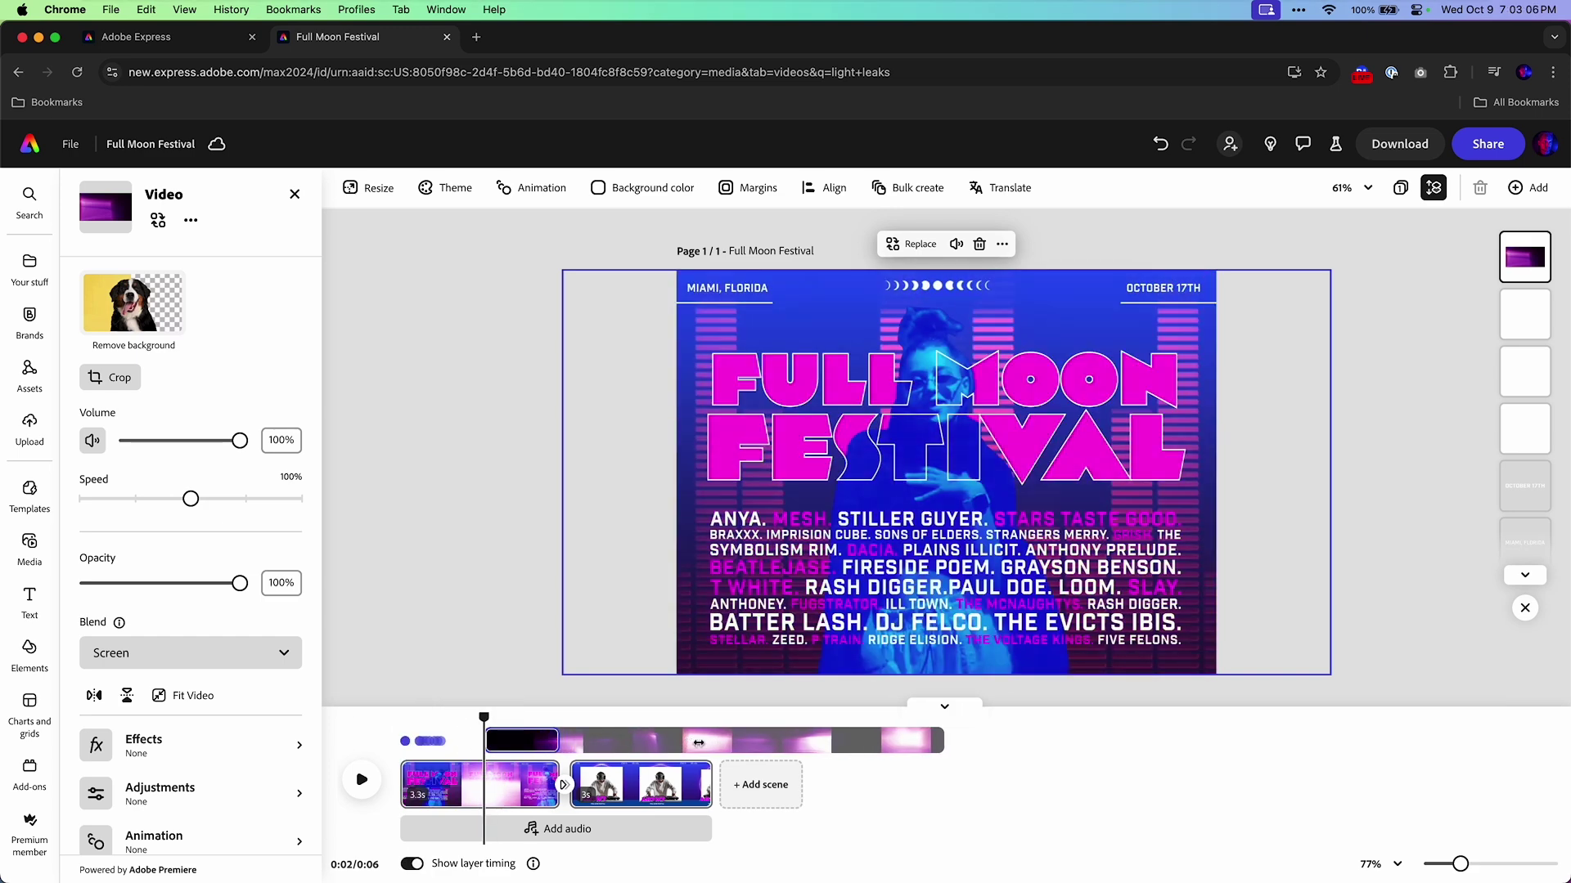
{"action": "left_click", "coordinate": [400, 719]}
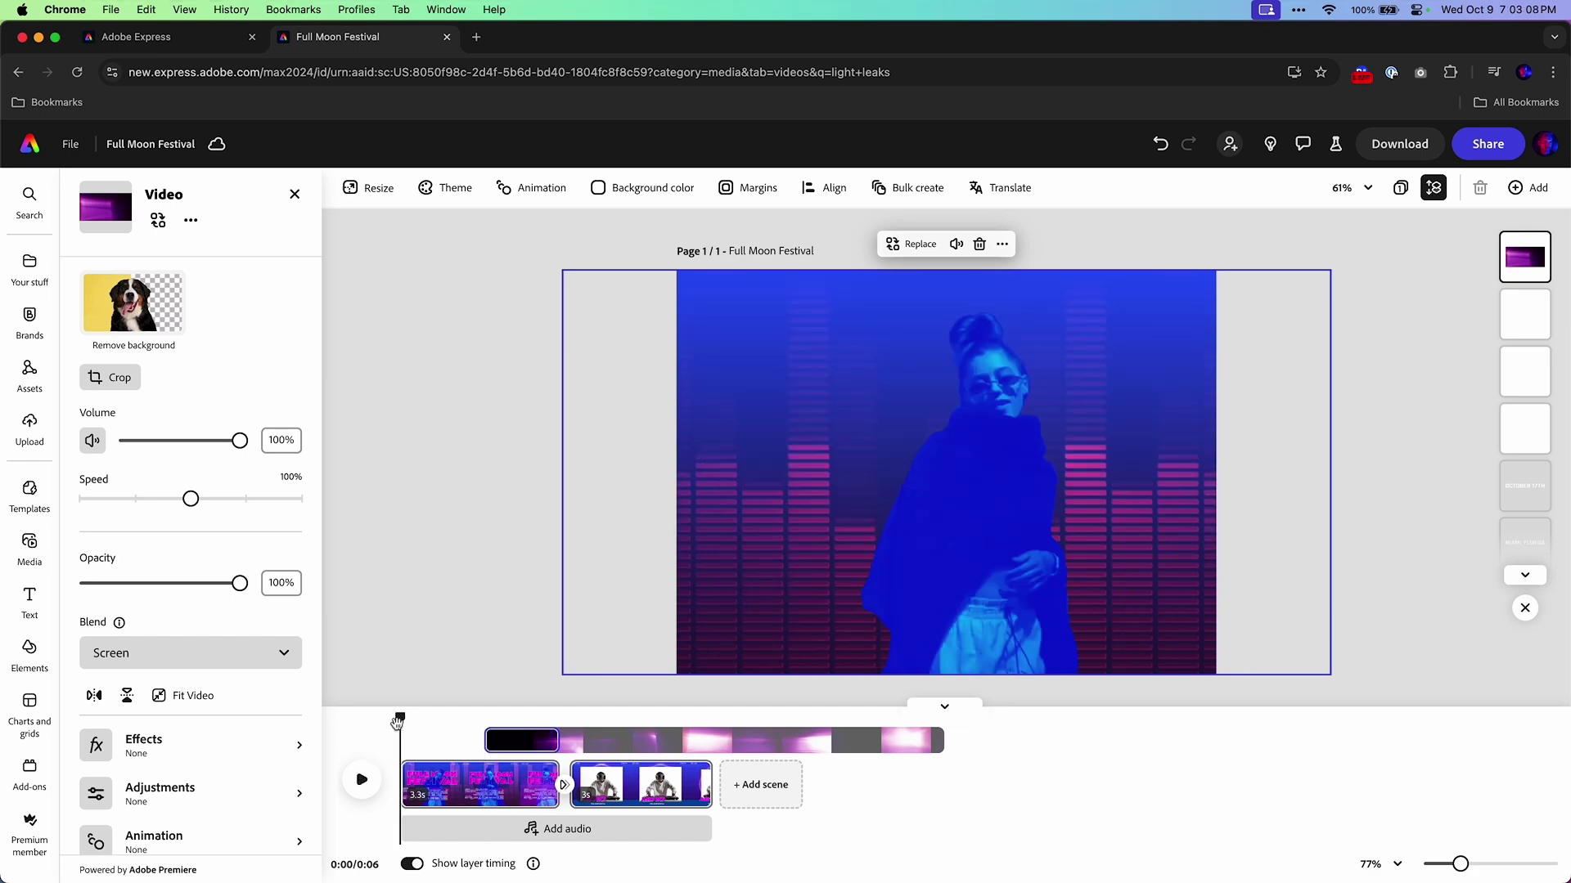
{"action": "left_click", "coordinate": [360, 778]}
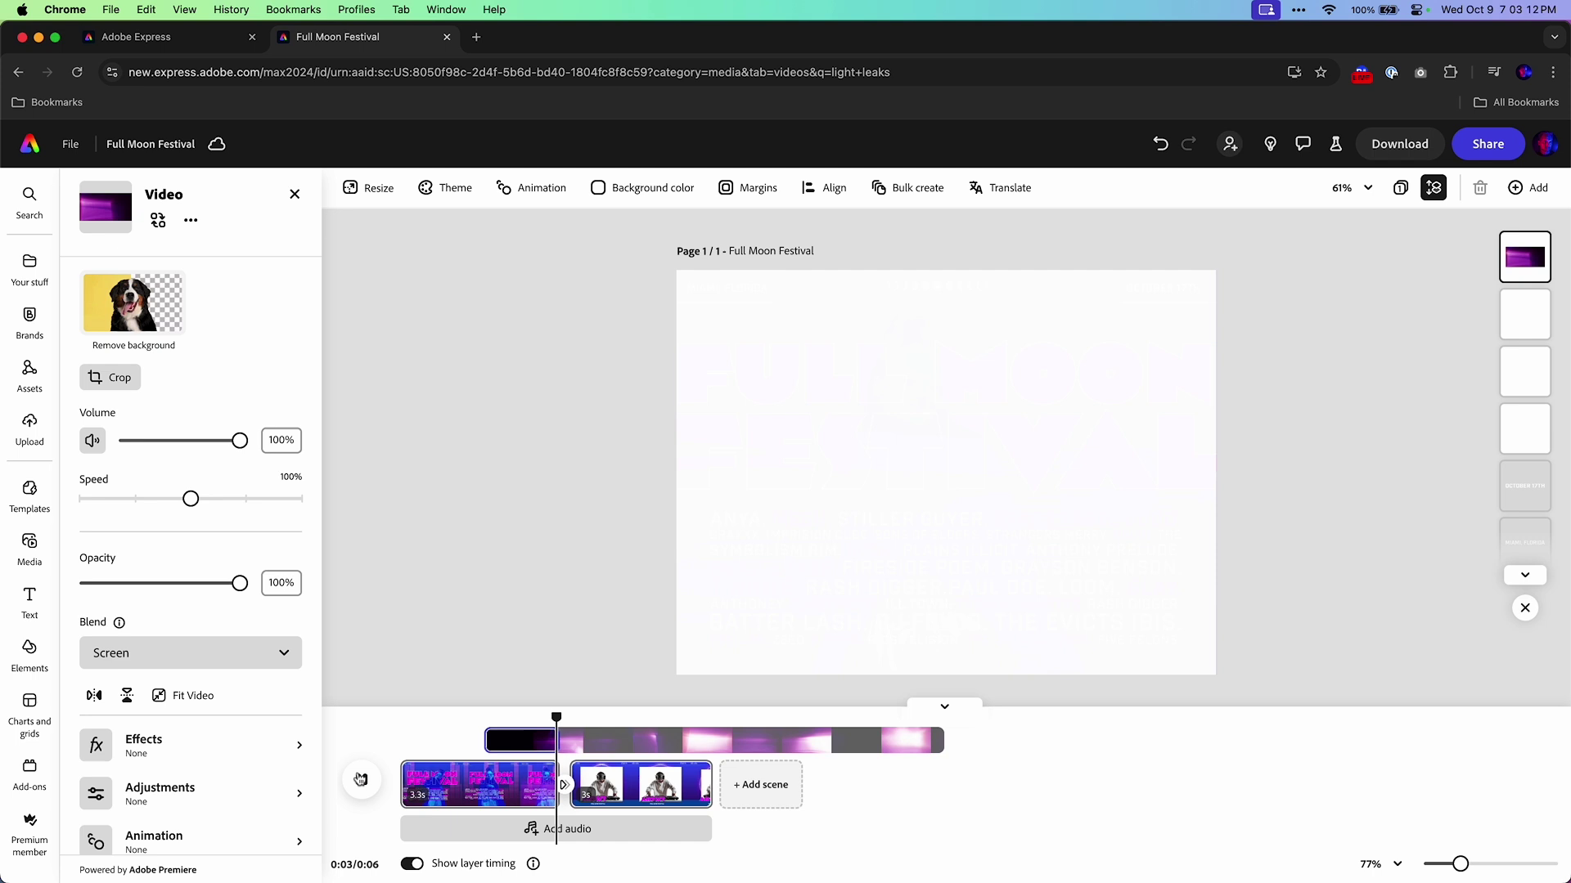
Step: Crop the DJ photo in the second scene to a circle shape
{"action": "left_click", "coordinate": [360, 778]}
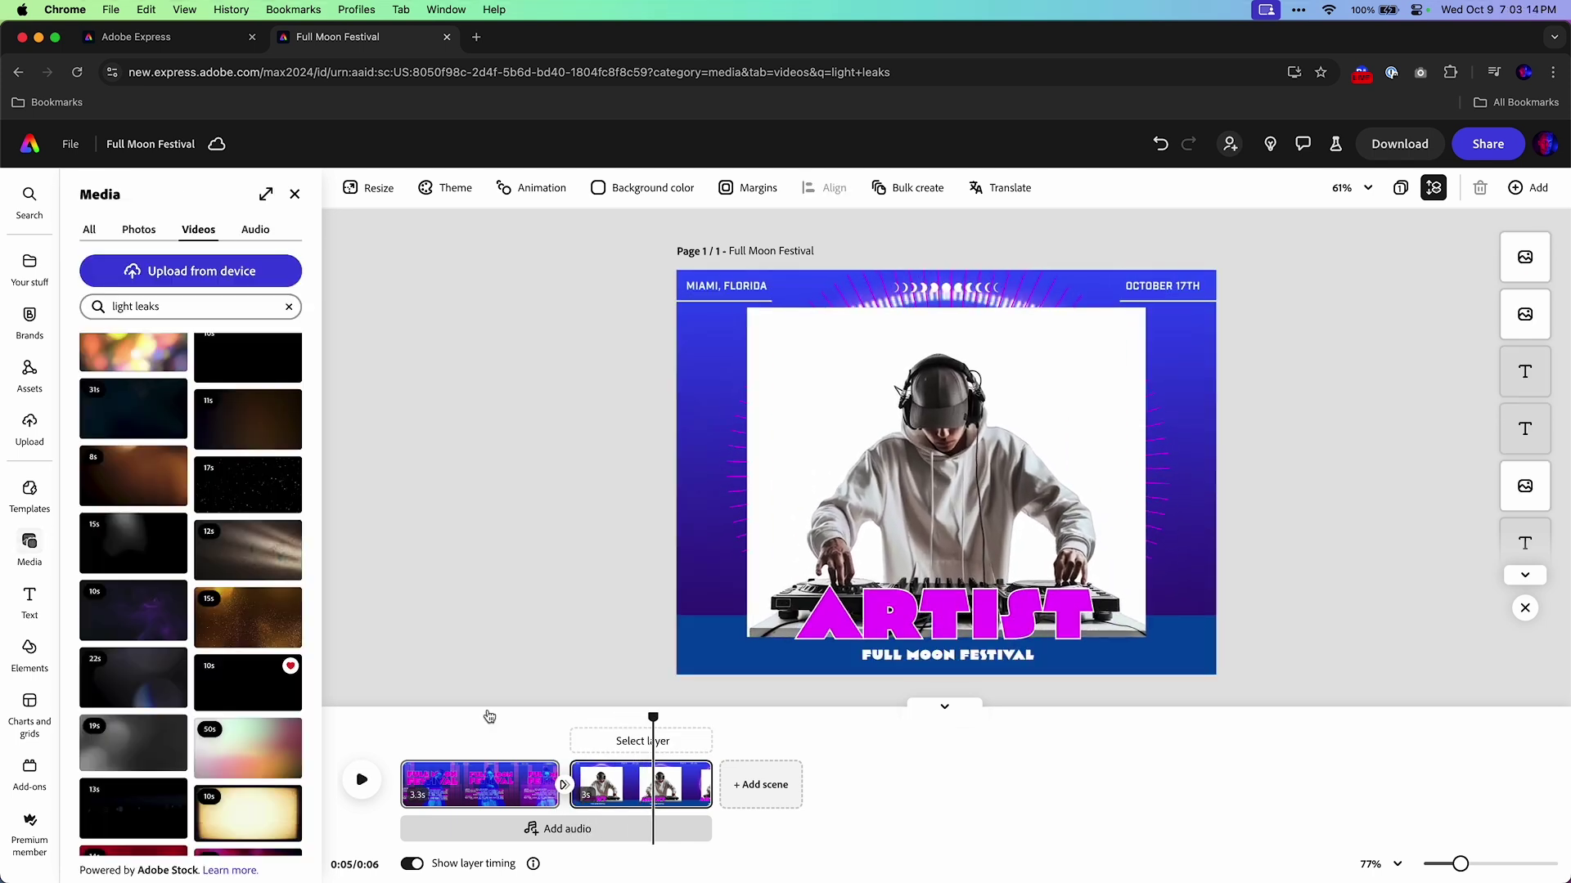
{"action": "left_click_drag", "start_coordinate": [1460, 866], "coordinate": [1499, 866]}
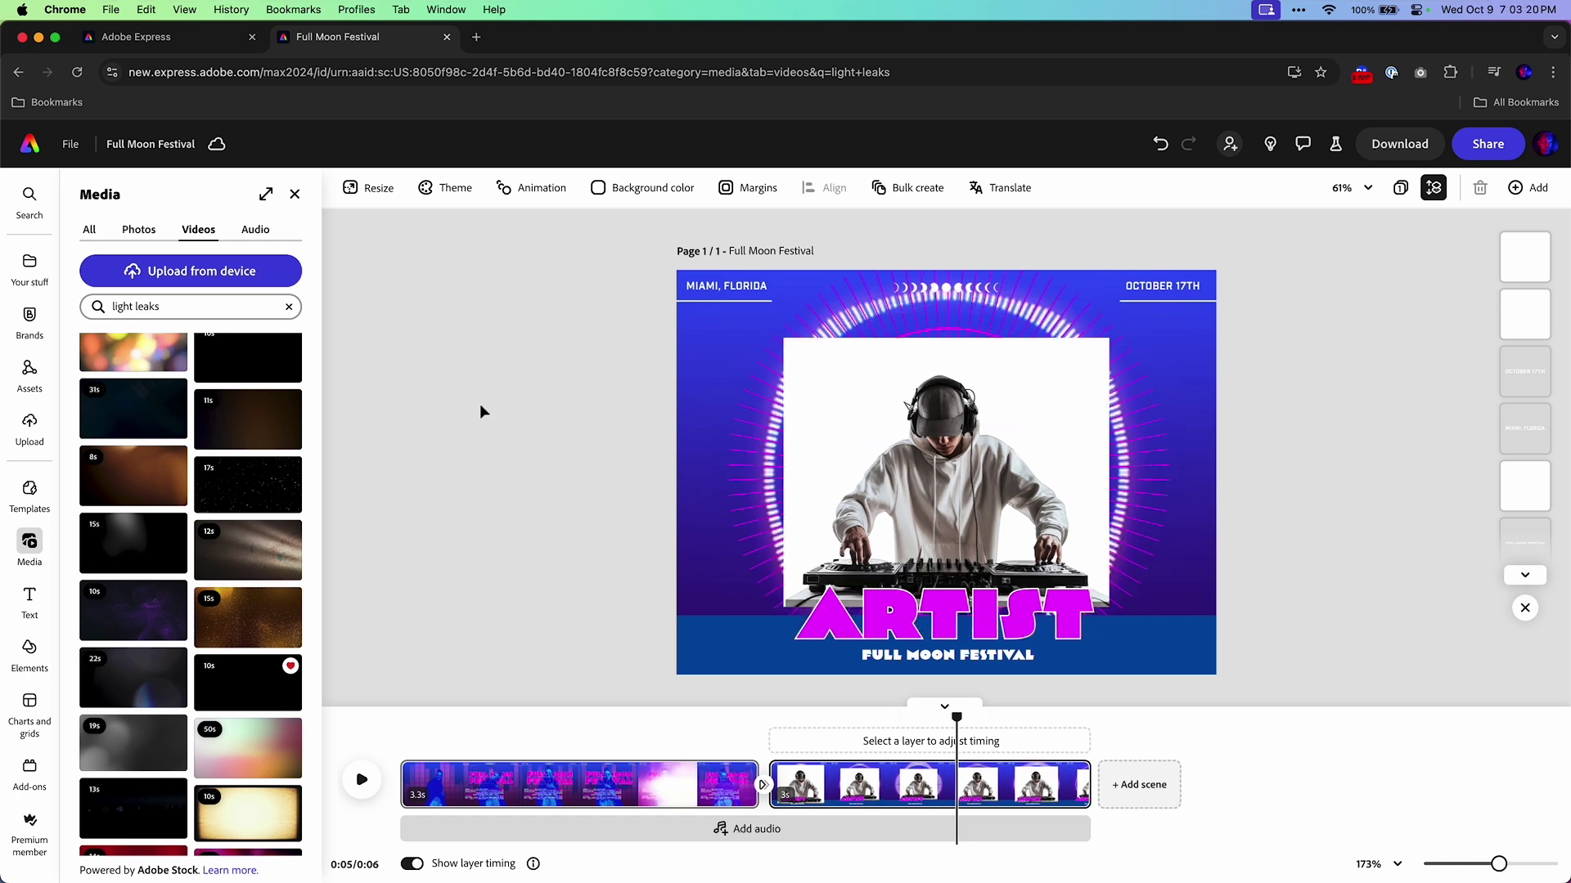
{"action": "left_click", "coordinate": [894, 412]}
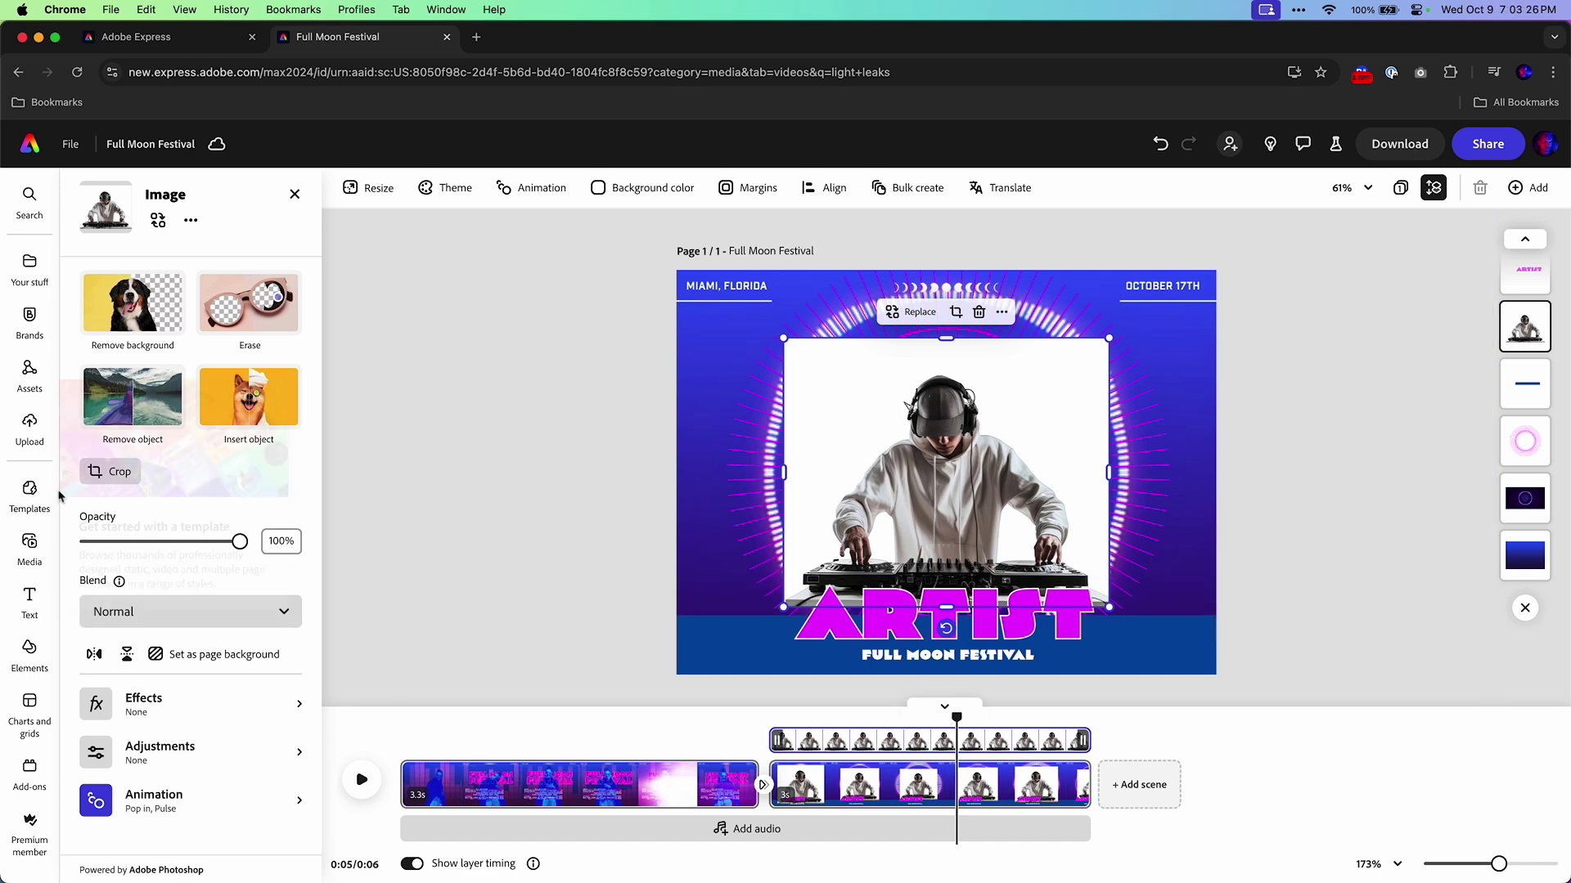
{"action": "left_click", "coordinate": [119, 473]}
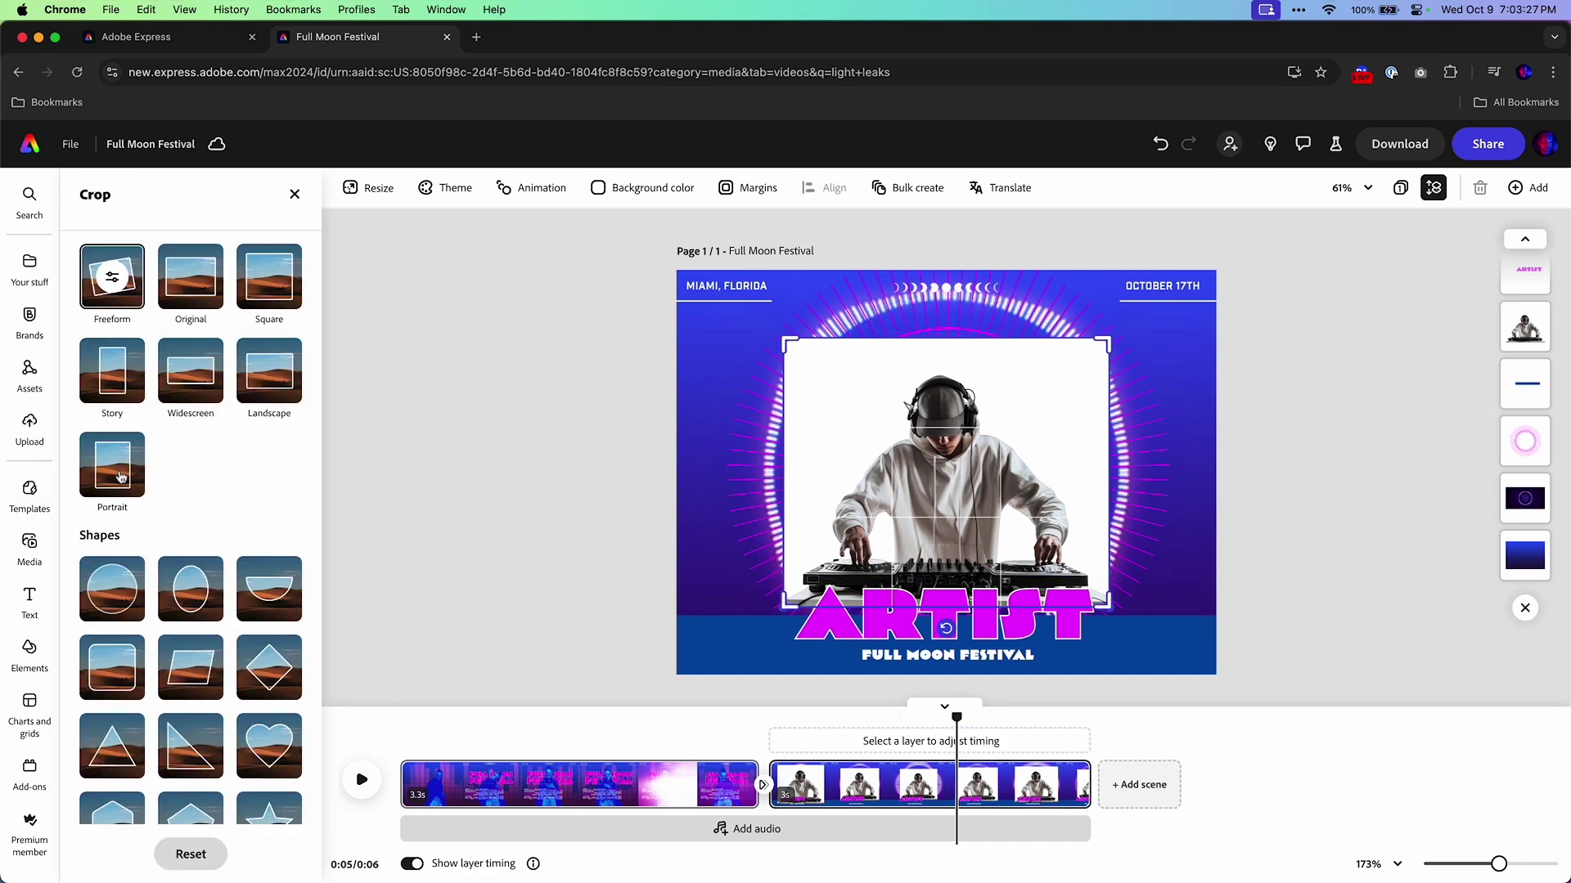
{"action": "left_click", "coordinate": [96, 591]}
{"action": "left_click", "coordinate": [553, 343]}
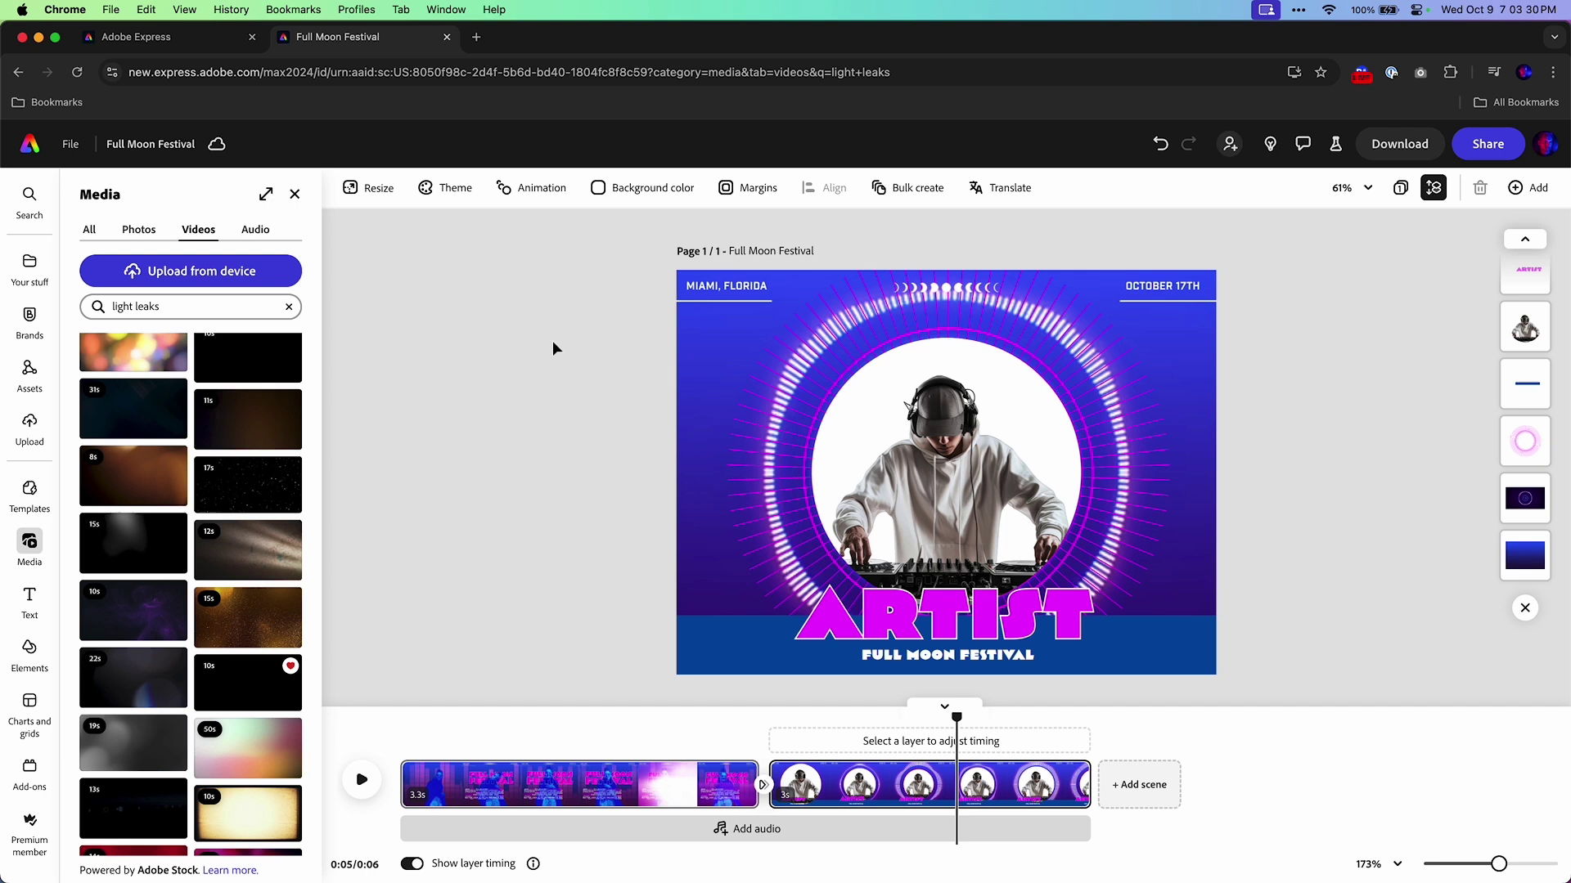
Step: Lock the ARTIST heading with 'Allow text replace'
{"action": "left_click", "coordinate": [881, 426]}
{"action": "left_click", "coordinate": [924, 630]}
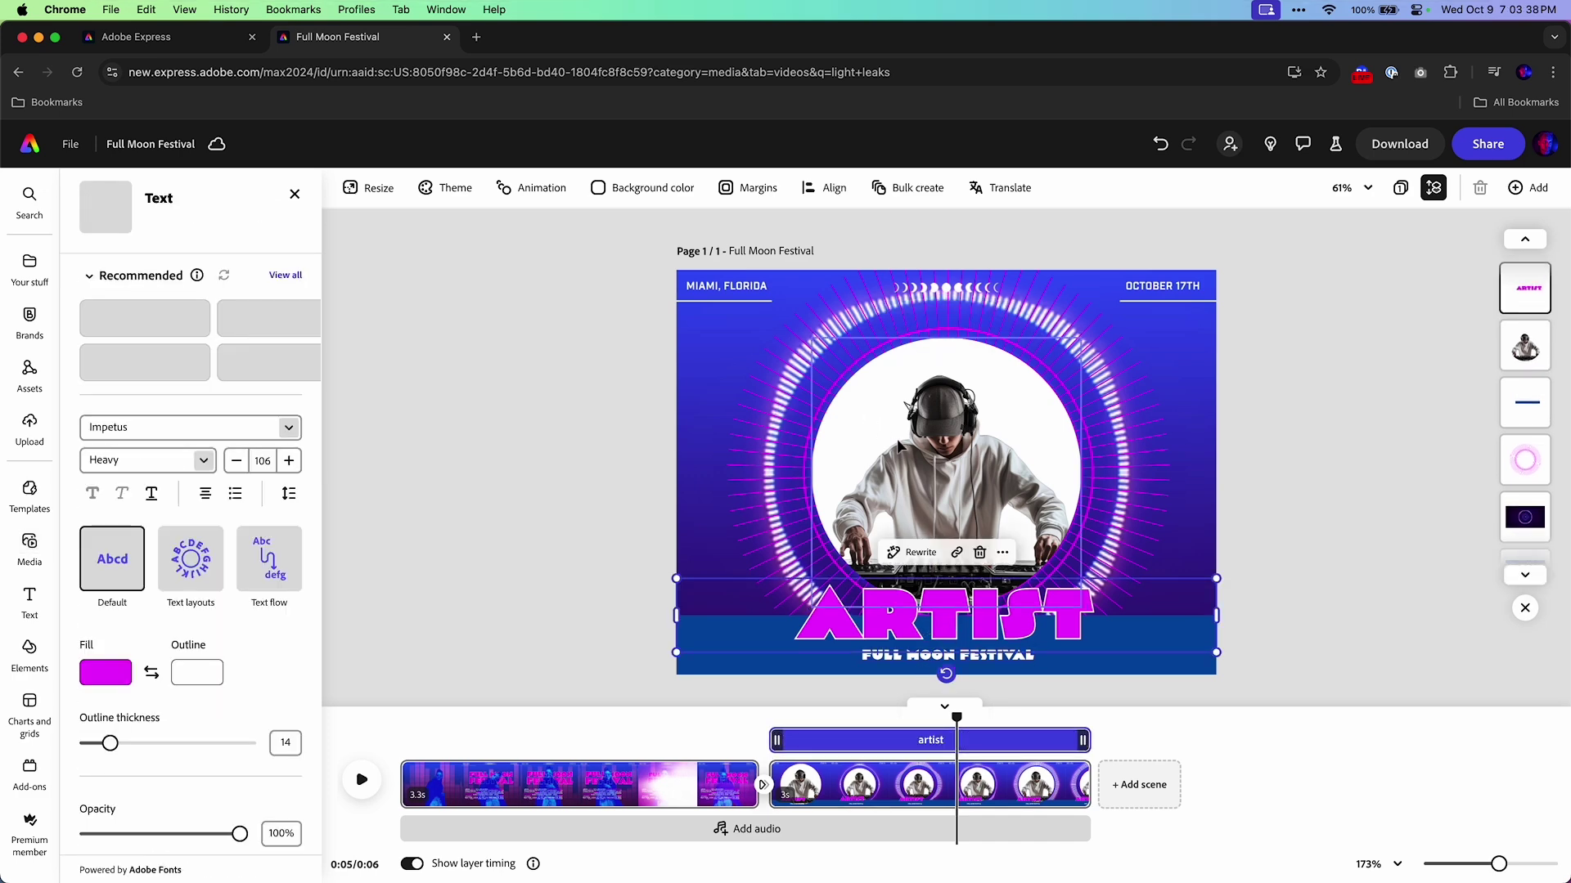
{"action": "left_click", "coordinate": [879, 651]}
{"action": "left_click", "coordinate": [877, 618]}
{"action": "right_click", "coordinate": [879, 618]}
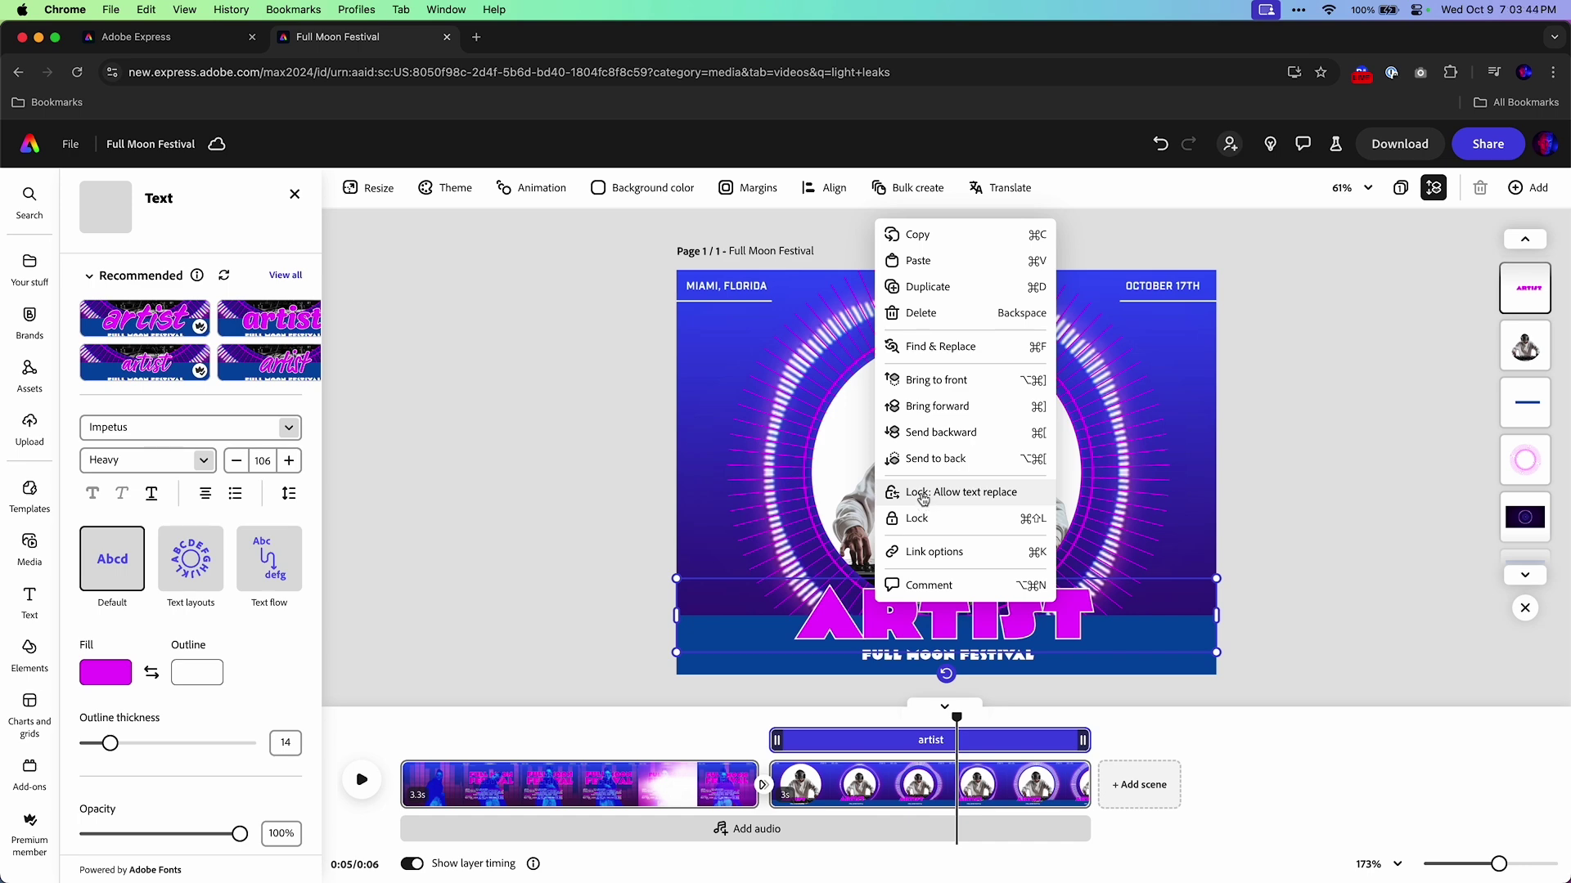
{"action": "left_click", "coordinate": [923, 495]}
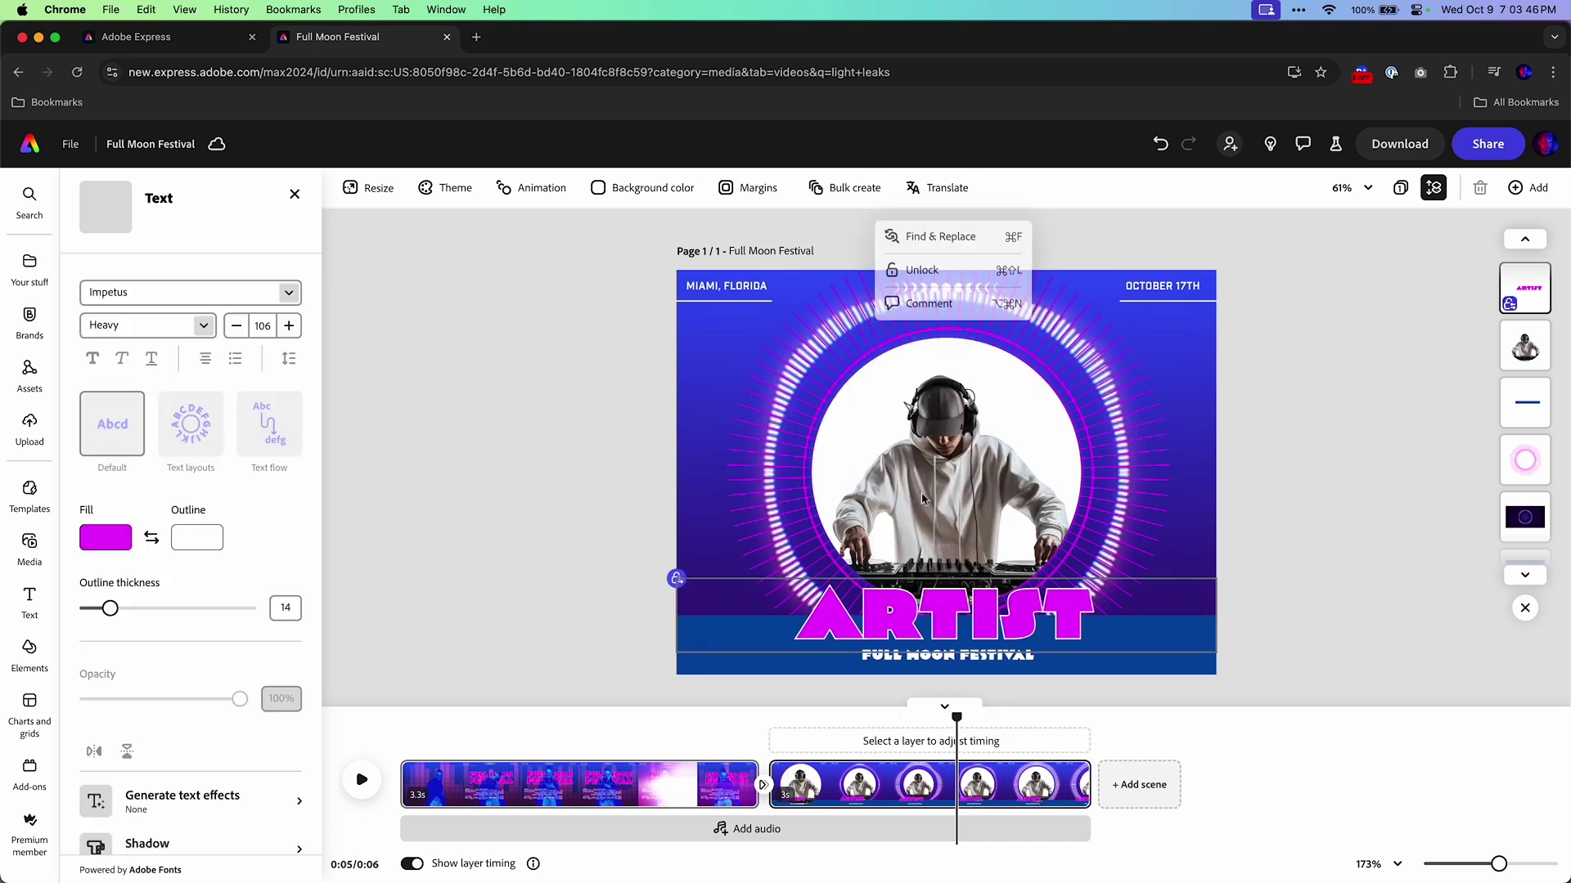
Step: Lock the DJ photo with 'Allow image replace'
{"action": "left_click", "coordinate": [907, 472]}
{"action": "right_click", "coordinate": [913, 474]}
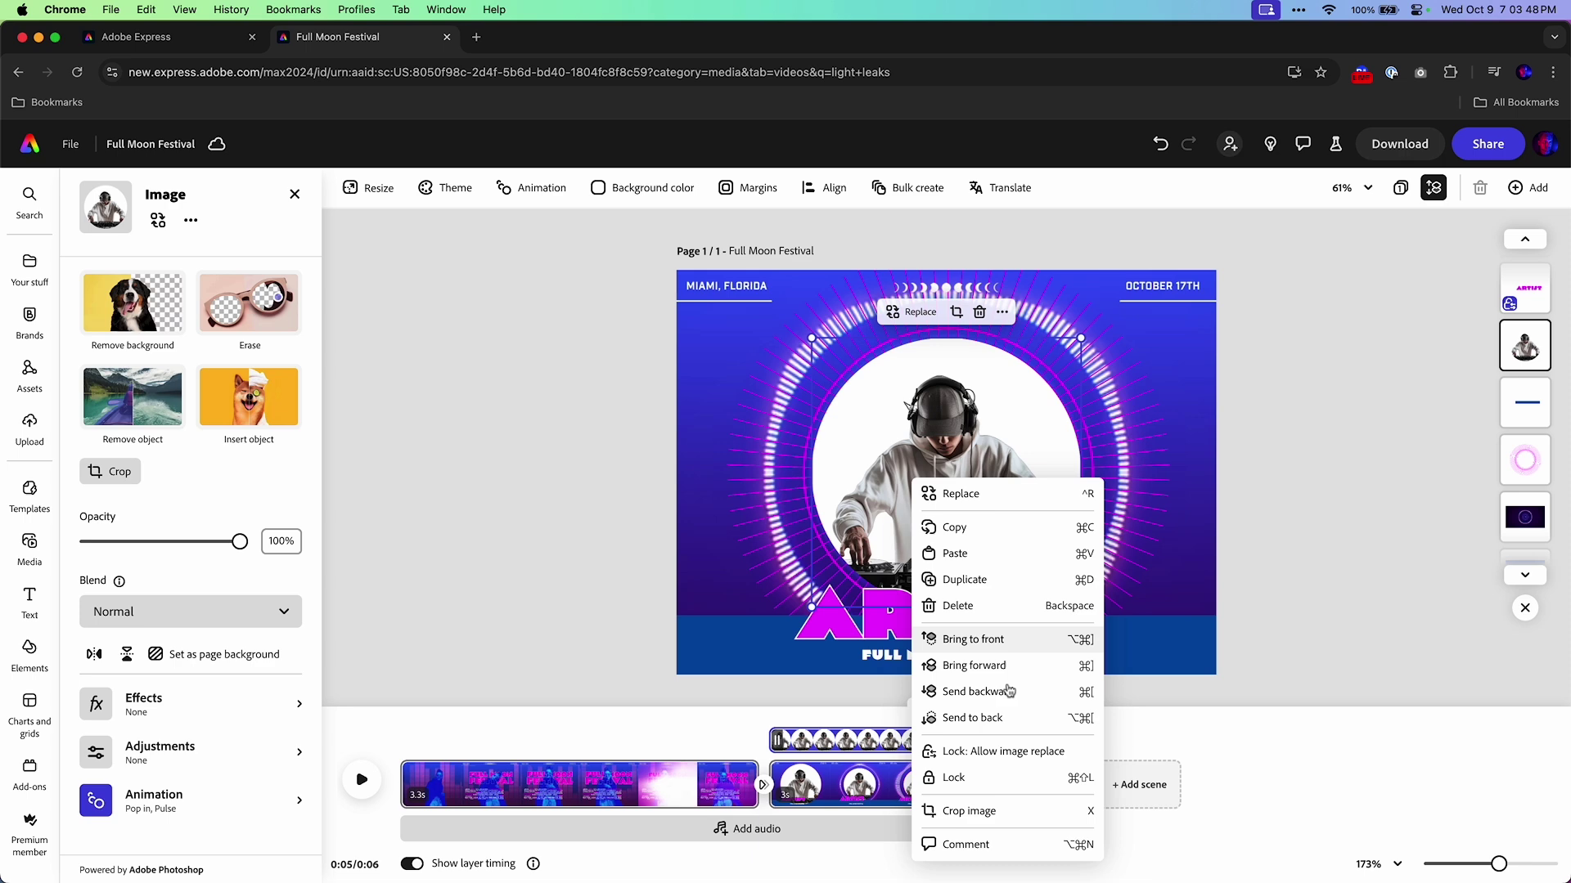
{"action": "left_click", "coordinate": [980, 755]}
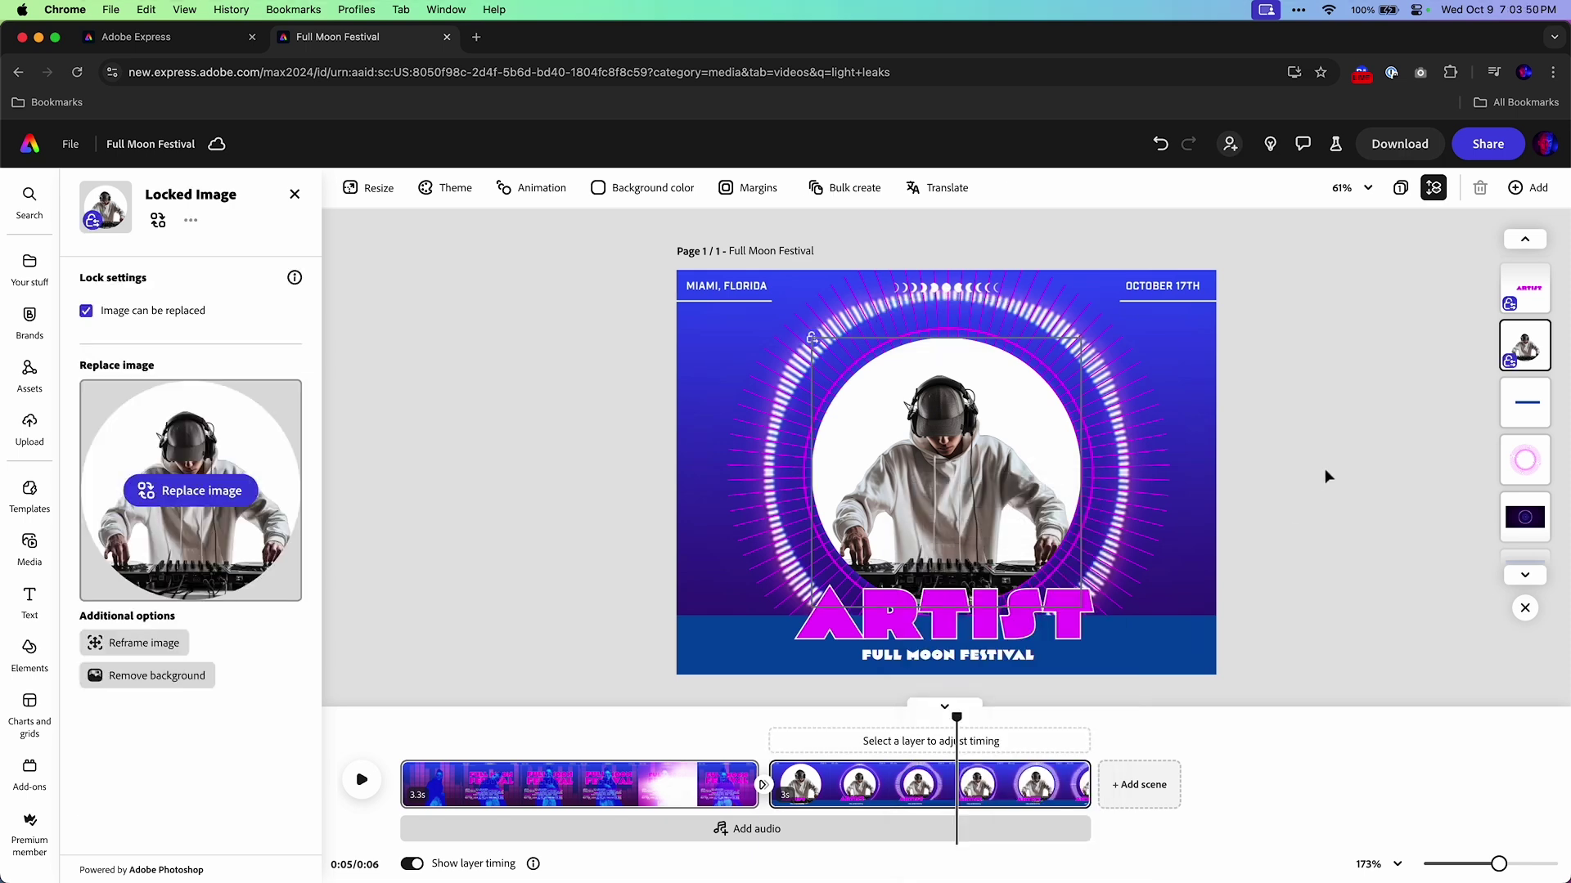
{"action": "left_click", "coordinate": [1325, 462]}
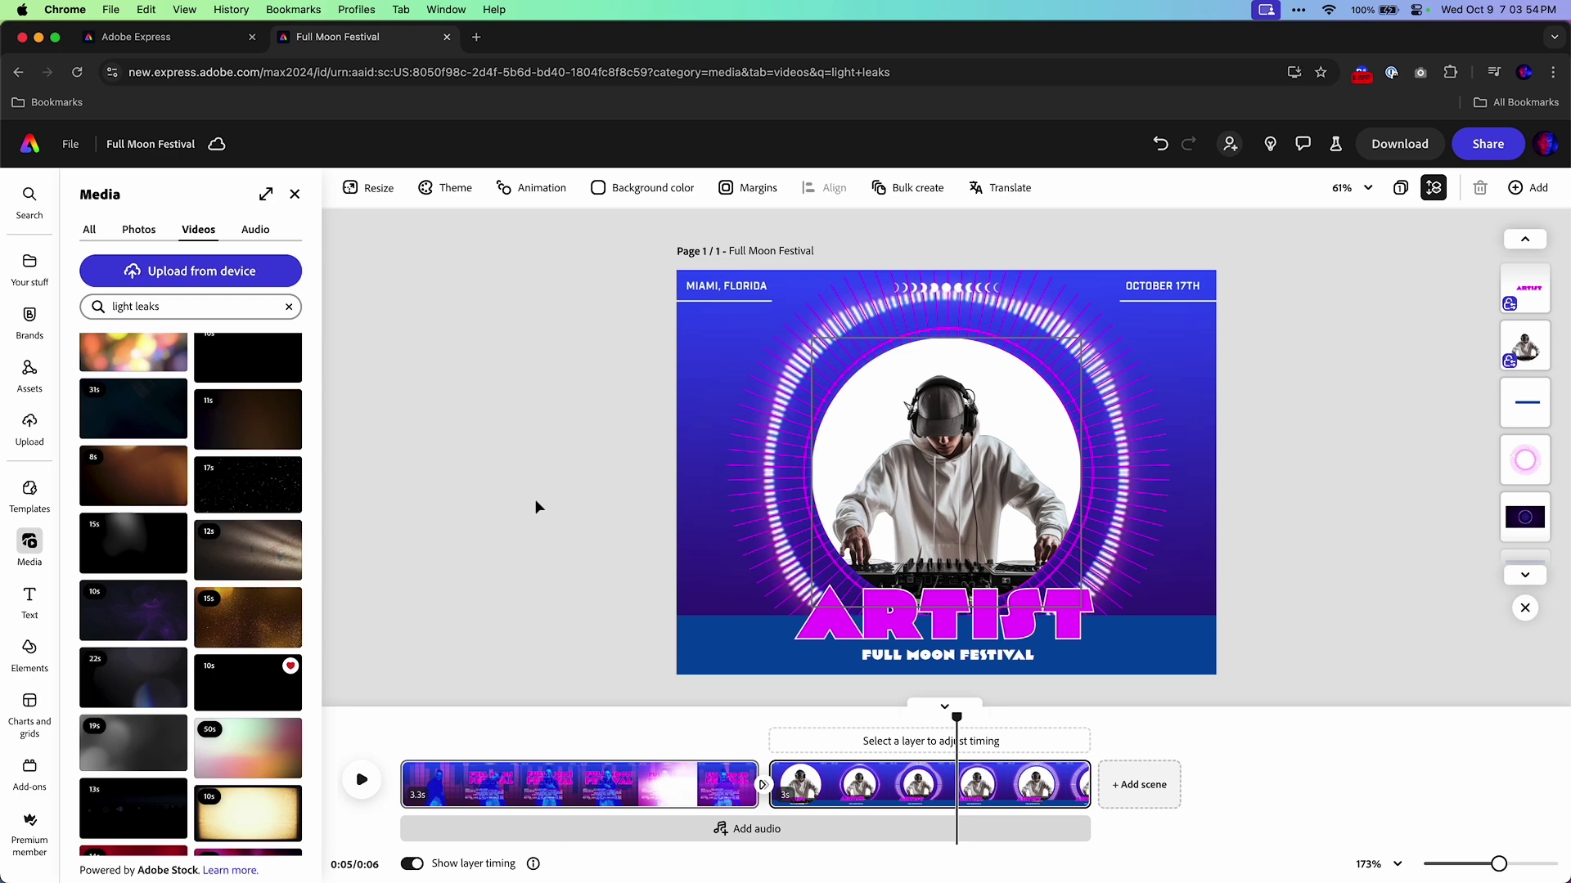
Step: Make a template from the poster, limit editors to Festival brand colors, and save restrictions
{"action": "left_click", "coordinate": [1488, 144]}
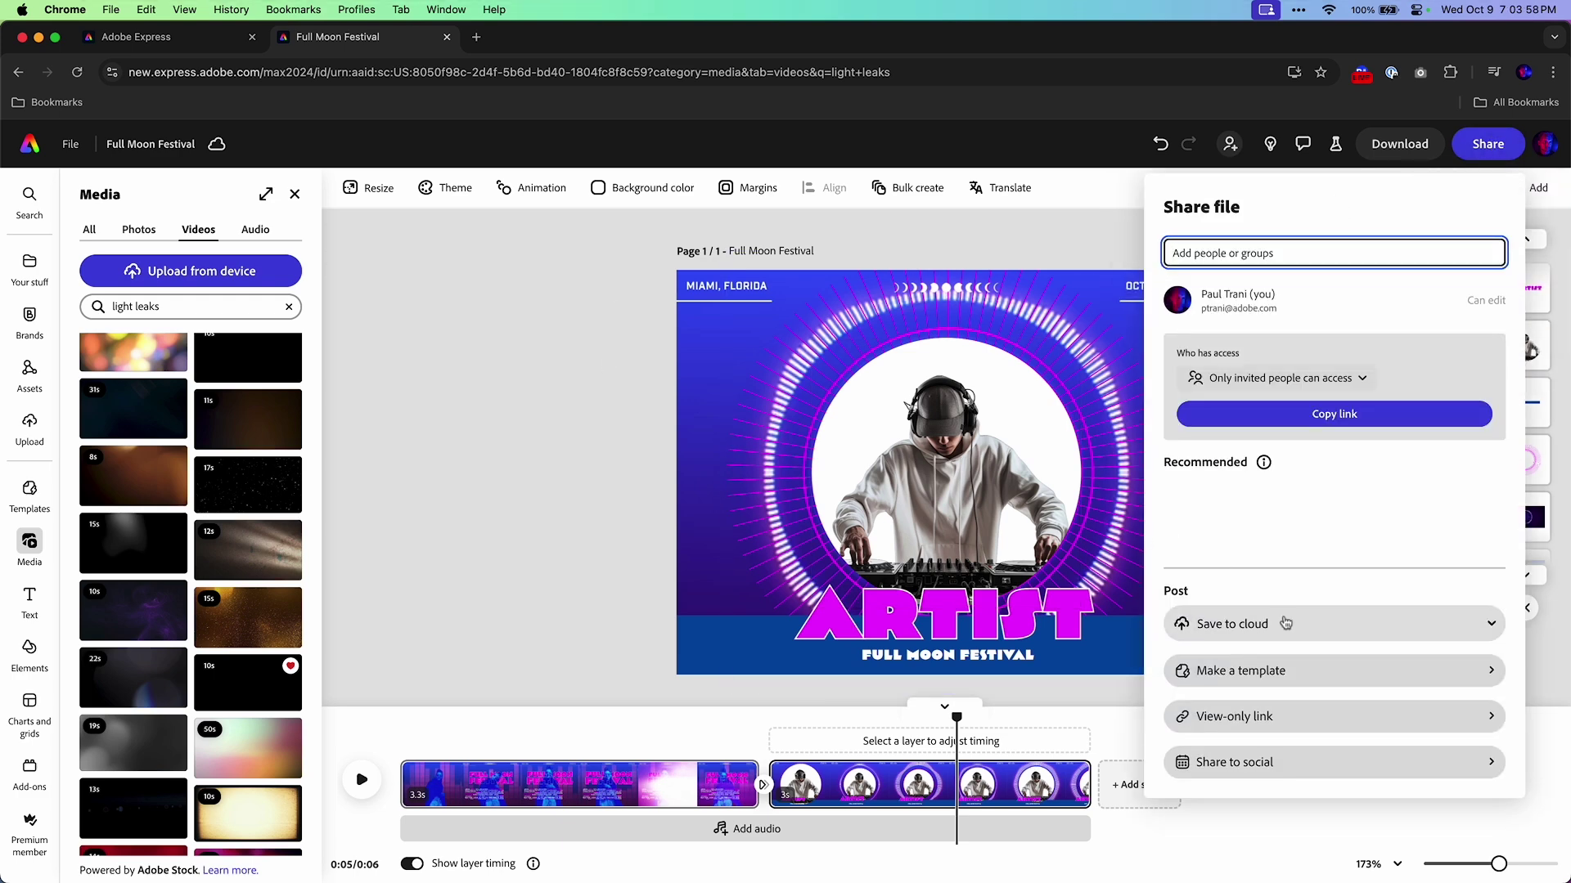
{"action": "left_click", "coordinate": [1280, 670]}
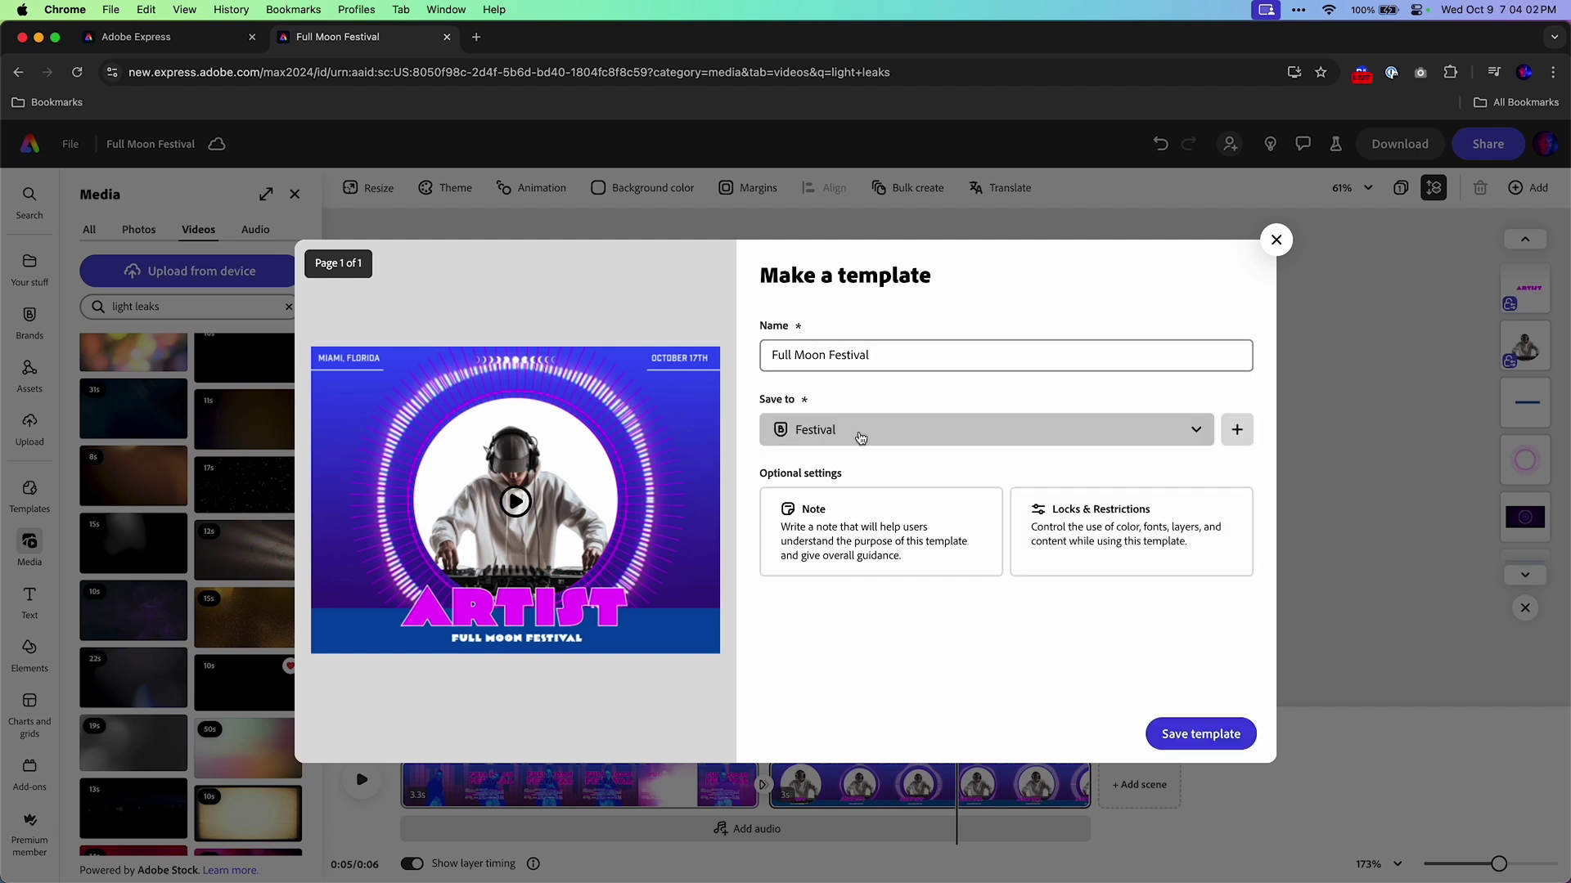
{"action": "left_click", "coordinate": [1071, 535]}
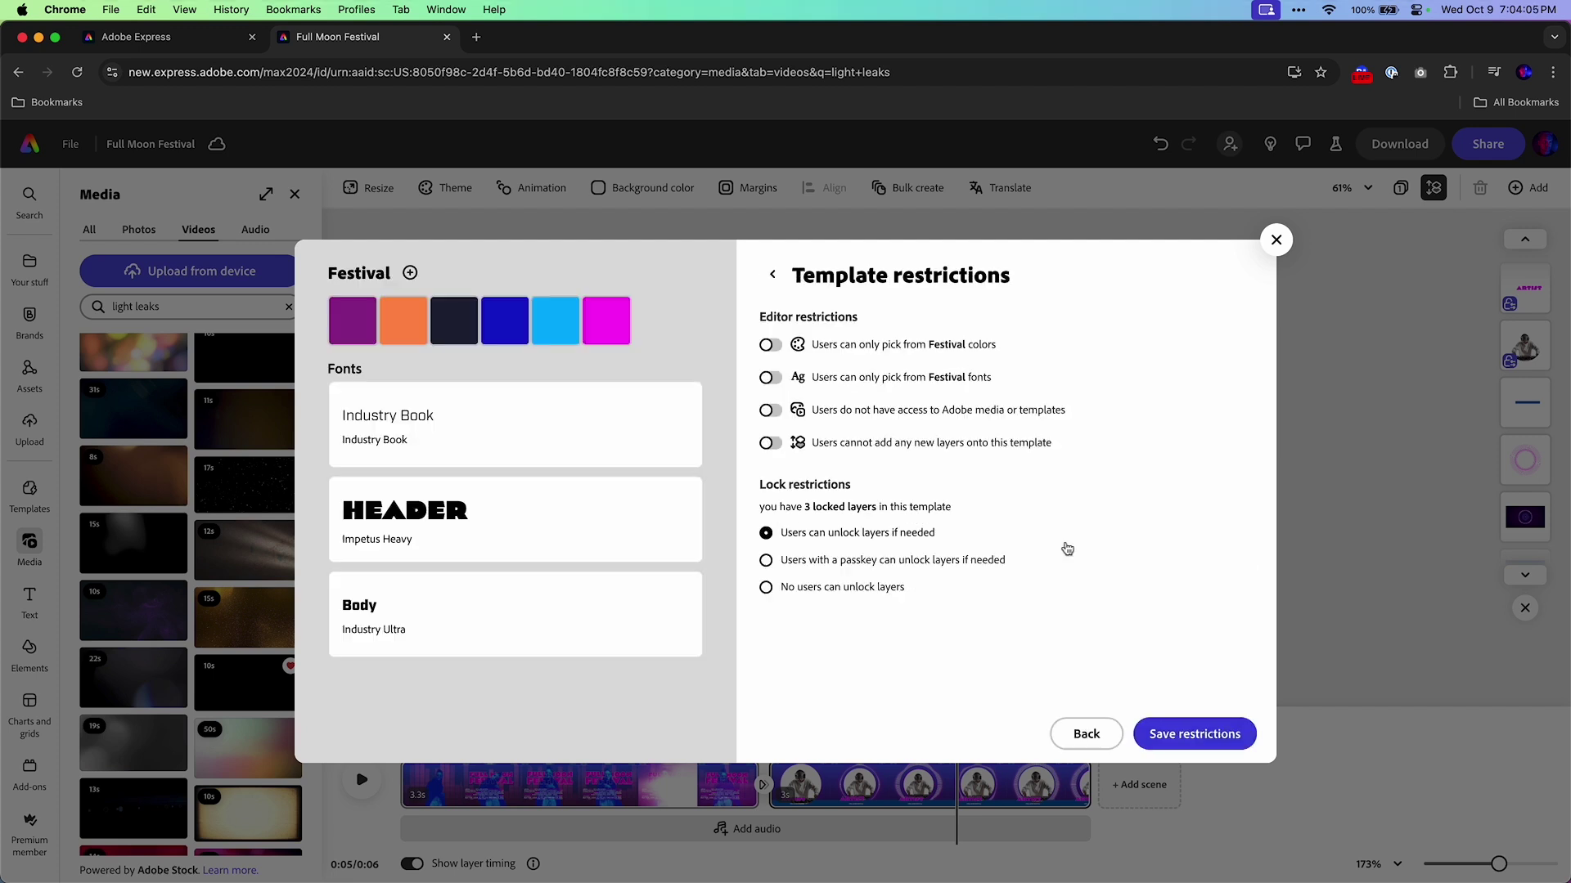
{"action": "left_click", "coordinate": [769, 347]}
{"action": "left_click", "coordinate": [1185, 738]}
{"action": "left_click", "coordinate": [1185, 738]}
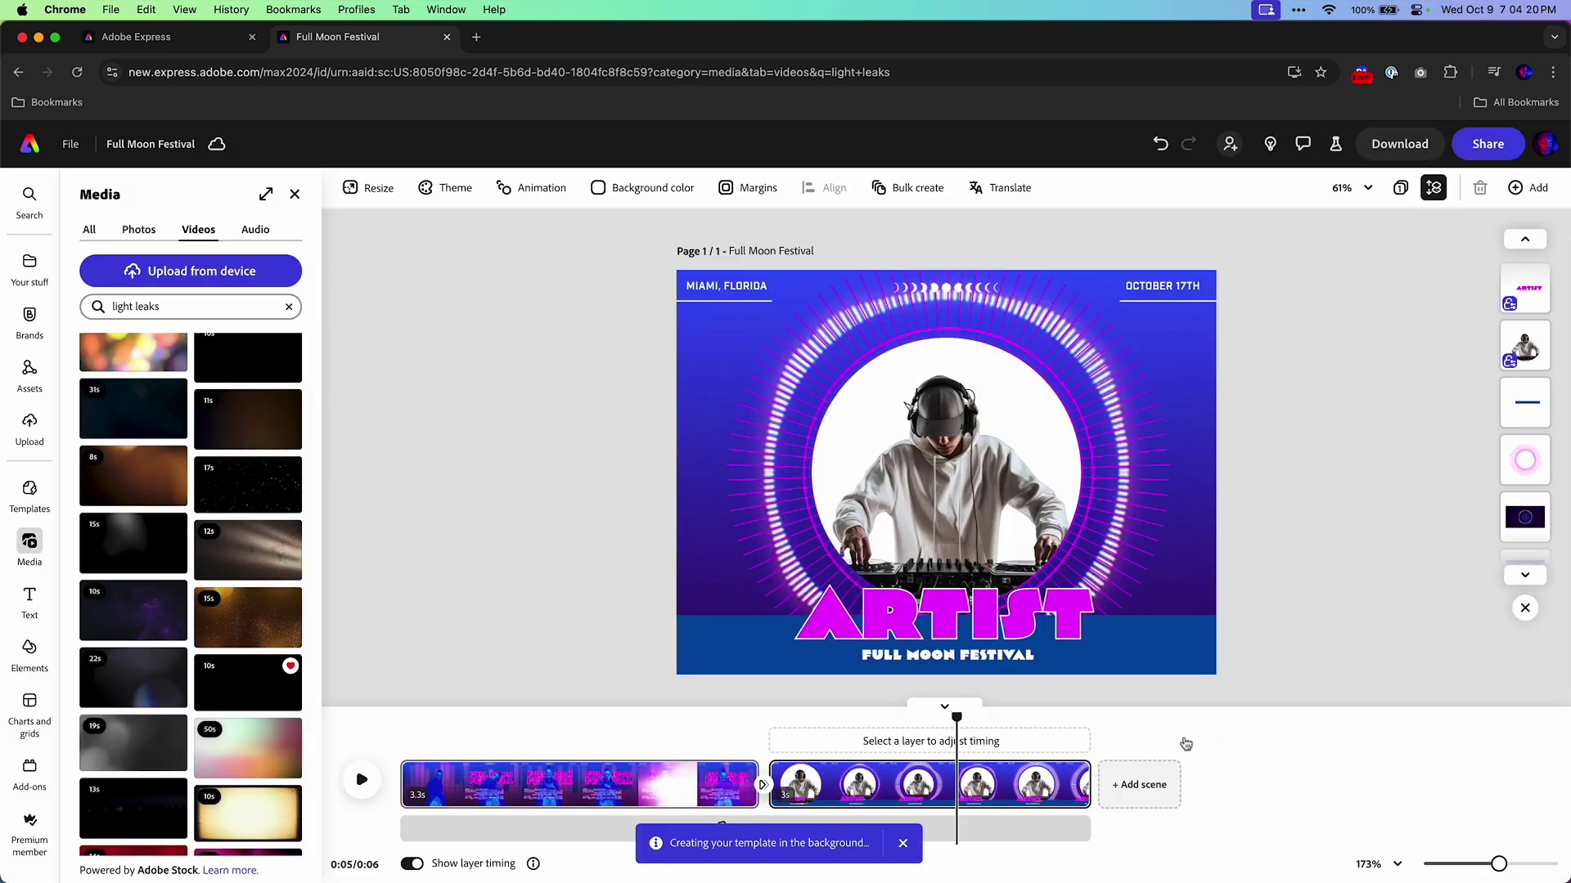